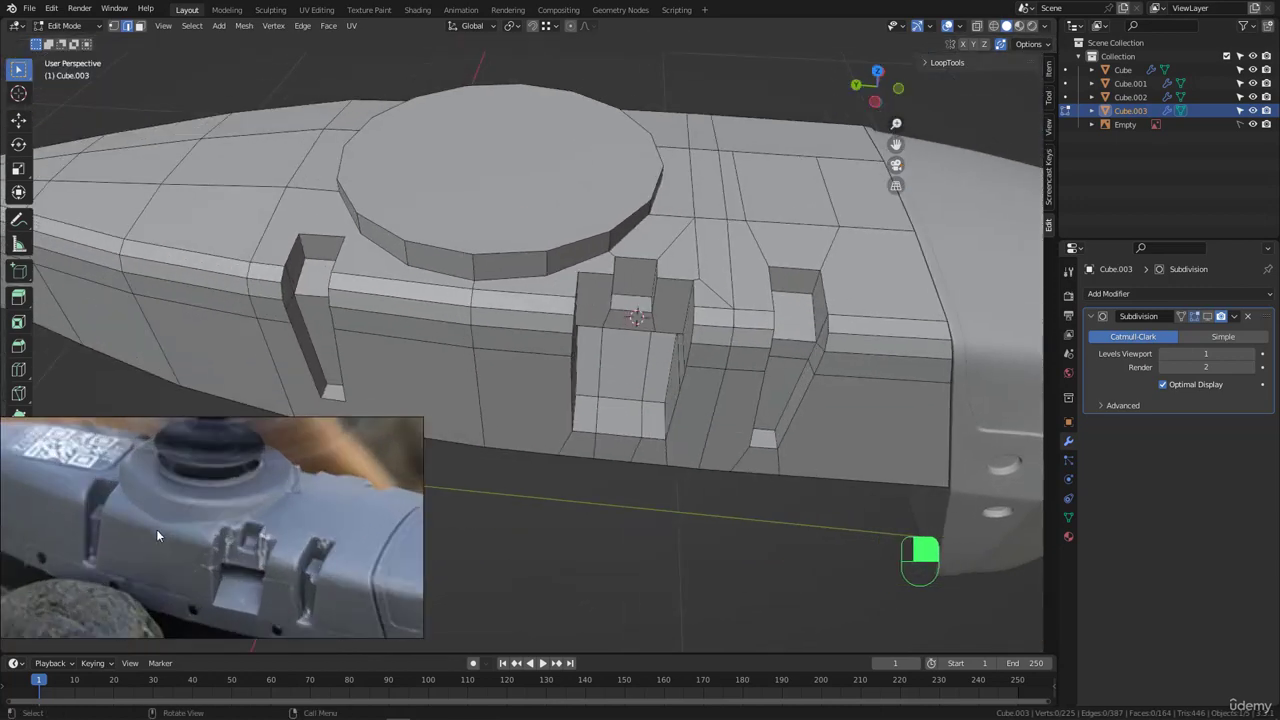
- Select the run of edges around the base of the raised disc
{"action": "scroll", "coordinate": [578, 275], "scroll_direction": "up", "scroll_amount": 3}
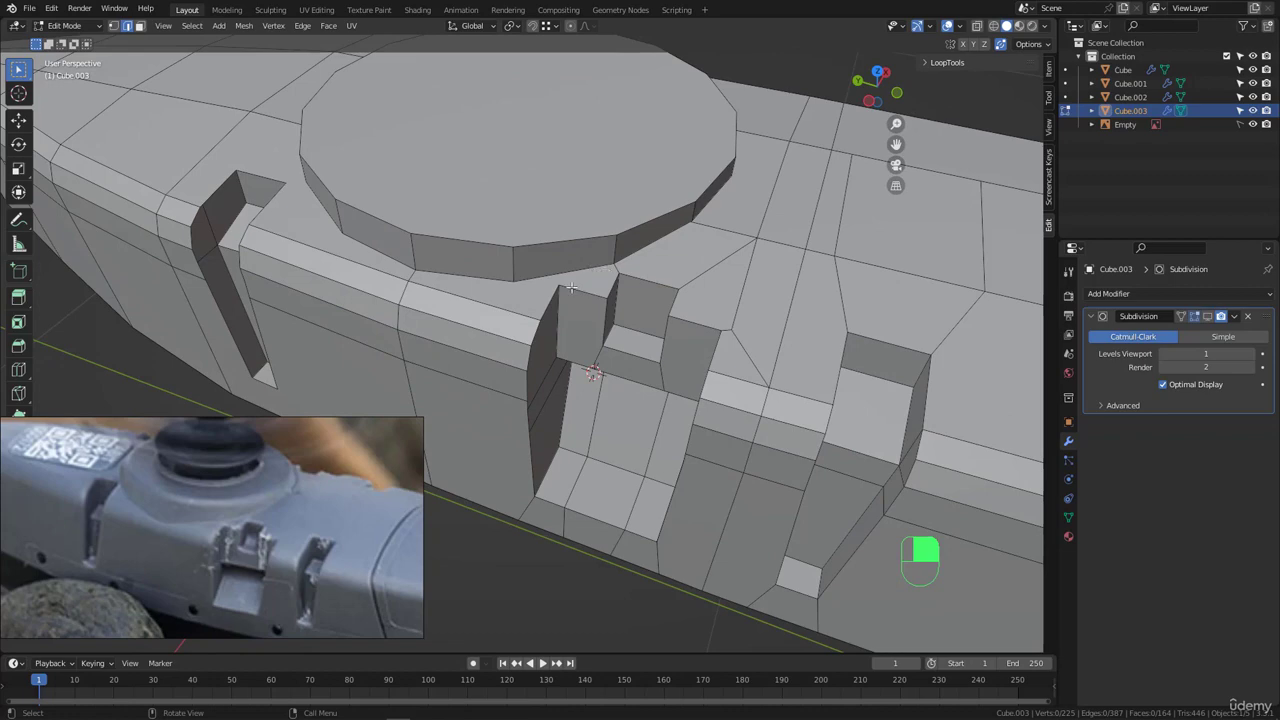
{"action": "scroll", "coordinate": [557, 271], "scroll_direction": "down", "scroll_amount": 2}
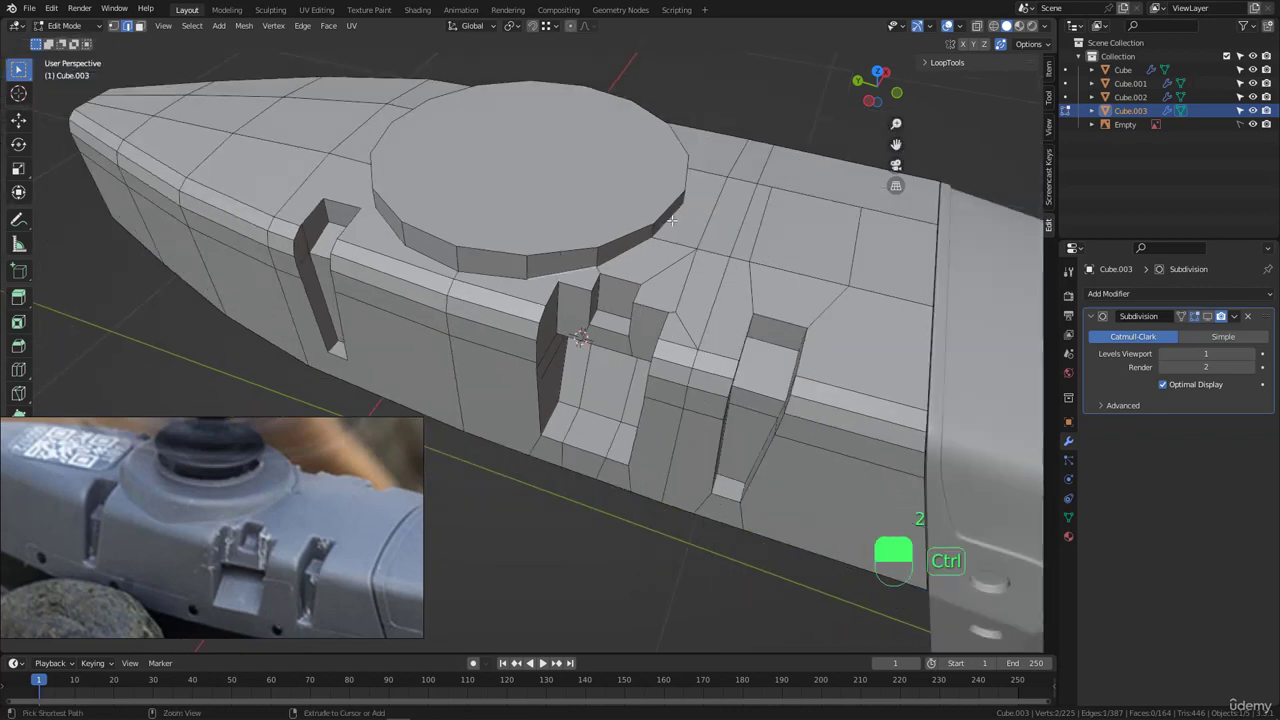
{"action": "left_click", "coordinate": [427, 259], "text": "ctrl"}
{"action": "middle_click_drag", "start_coordinate": [427, 259], "coordinate": [520, 305]}
{"action": "middle_click_drag", "start_coordinate": [520, 305], "coordinate": [600, 262], "text": "shift"}
{"action": "middle_click_drag", "start_coordinate": [397, 213], "coordinate": [464, 310]}
{"action": "middle_click_drag", "start_coordinate": [406, 257], "coordinate": [586, 295]}
{"action": "left_click", "coordinate": [432, 283], "text": "ctrl"}
{"action": "middle_click_drag", "start_coordinate": [589, 370], "coordinate": [704, 317]}
{"action": "scroll", "coordinate": [704, 317], "scroll_direction": "up", "scroll_amount": 4}
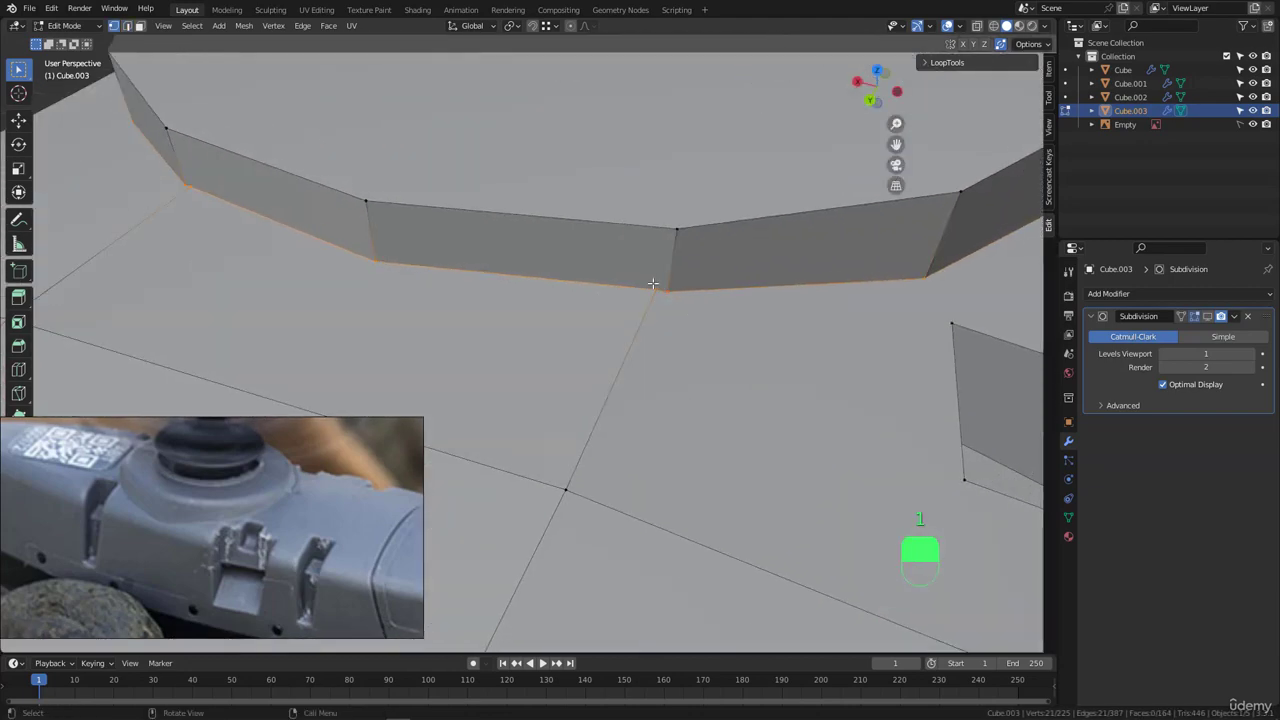
- Slide the stray vertices along the disc's base onto the adjacent corner vertices to merge them
{"action": "key", "text": "1"}
{"action": "left_click", "coordinate": [668, 290]}
{"action": "key", "text": "g"}
{"action": "key", "text": "g"}
{"action": "left_click", "coordinate": [674, 306]}
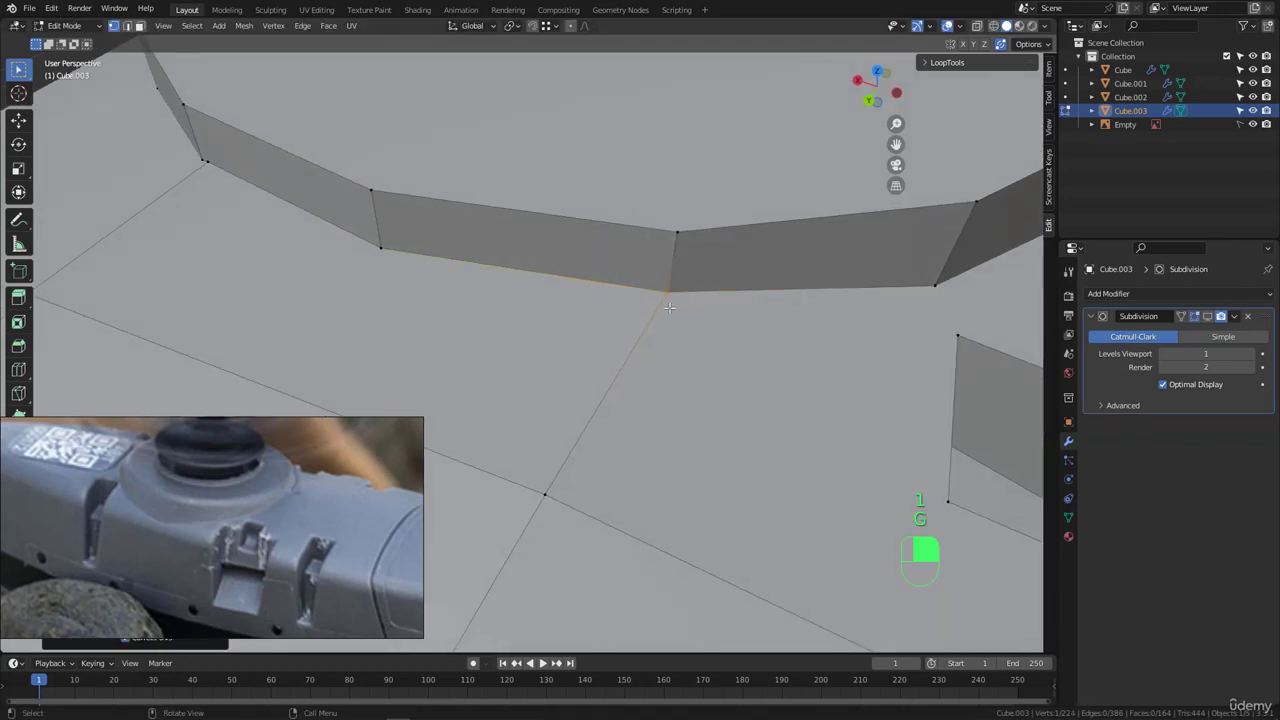
{"action": "scroll", "coordinate": [674, 306], "scroll_direction": "down", "scroll_amount": 4}
{"action": "middle_click_drag", "start_coordinate": [640, 310], "coordinate": [695, 312]}
{"action": "left_click", "coordinate": [378, 313]}
{"action": "key", "text": "g"}
{"action": "key", "text": "g"}
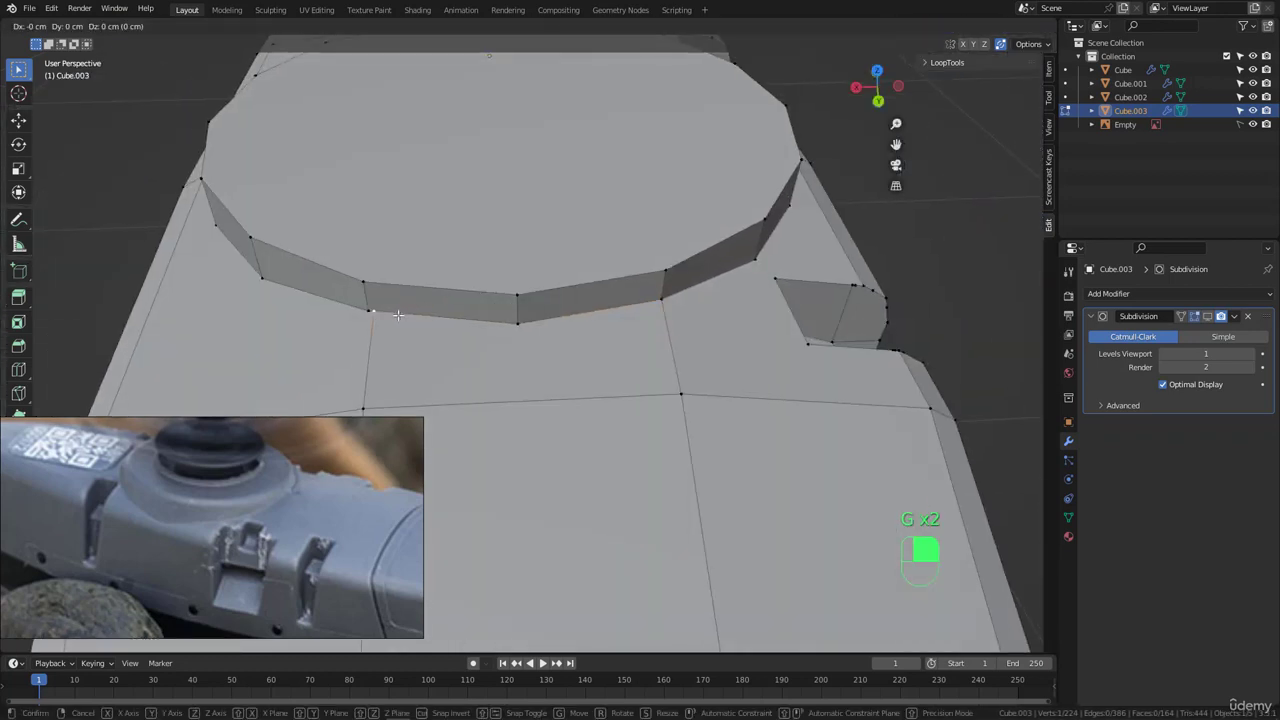
{"action": "left_click", "coordinate": [391, 315]}
- Try to dissolve the extra vertices on the rounded edge beside the narrow slot
{"action": "scroll", "coordinate": [398, 315], "scroll_direction": "down", "scroll_amount": 4}
{"action": "middle_click_drag", "start_coordinate": [614, 286], "coordinate": [631, 328]}
{"action": "left_click", "coordinate": [596, 250], "text": "shift"}
{"action": "key", "text": "ctrl+r"}
{"action": "scroll", "coordinate": [676, 305], "scroll_direction": "down", "scroll_amount": 4}
{"action": "scroll", "coordinate": [601, 338], "scroll_direction": "up", "scroll_amount": 6}
{"action": "key", "text": "ctrl+x"}
{"action": "key", "text": "ctrl+z"}
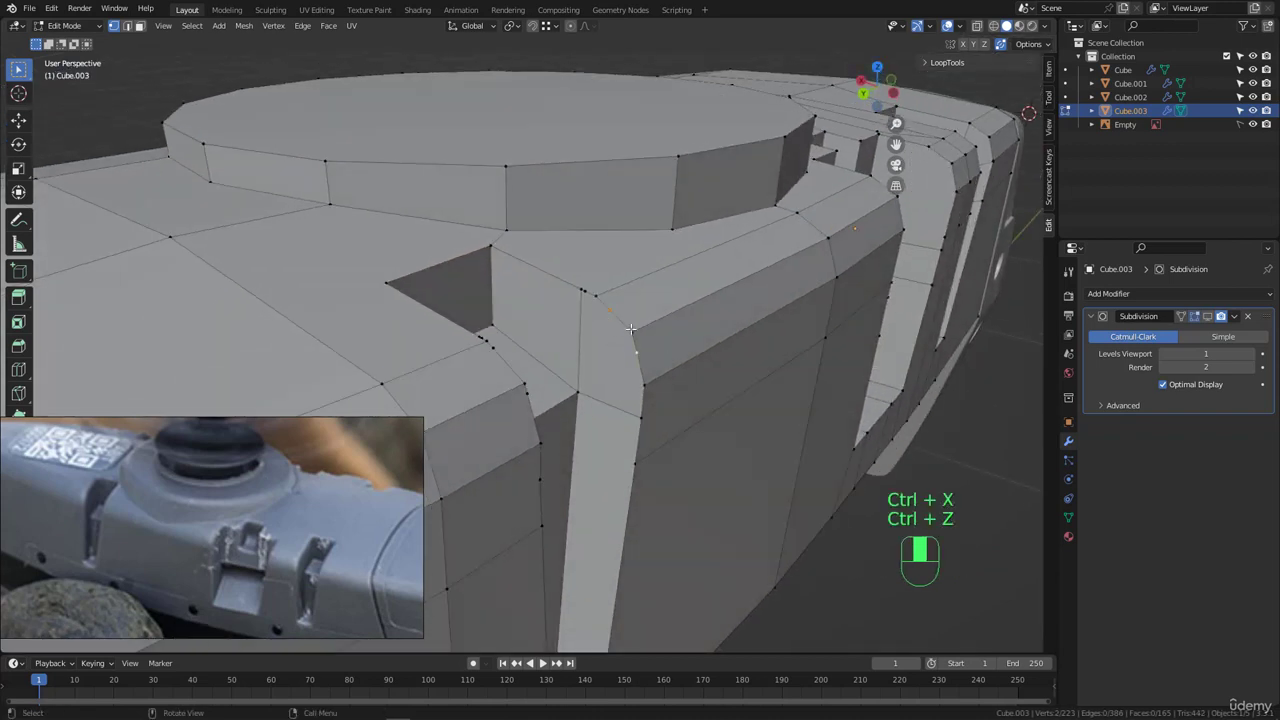
- Dissolve the redundant vertices along the rounded rim of the narrow slot's disc-side wall
{"action": "middle_click_drag", "start_coordinate": [734, 275], "coordinate": [700, 277]}
{"action": "scroll", "coordinate": [723, 274], "scroll_direction": "down", "scroll_amount": 2}
{"action": "key", "text": "ctrl+r"}
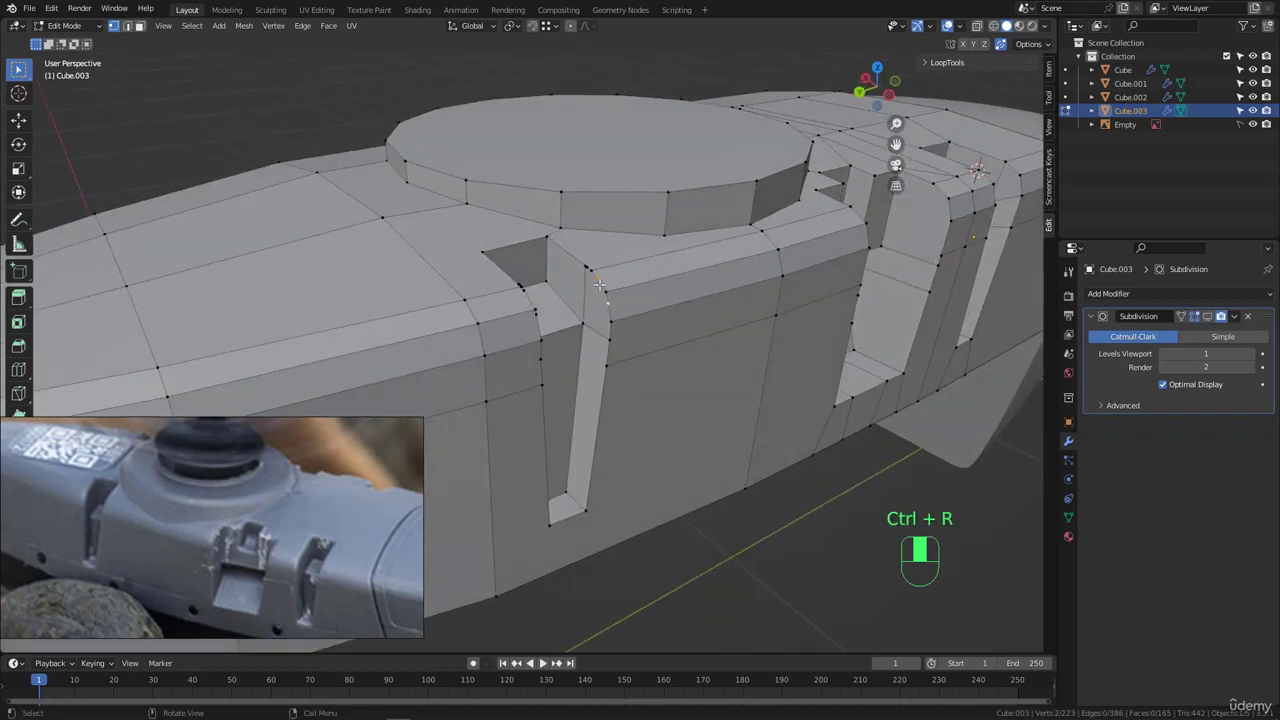
{"action": "key", "text": "ctrl+x"}
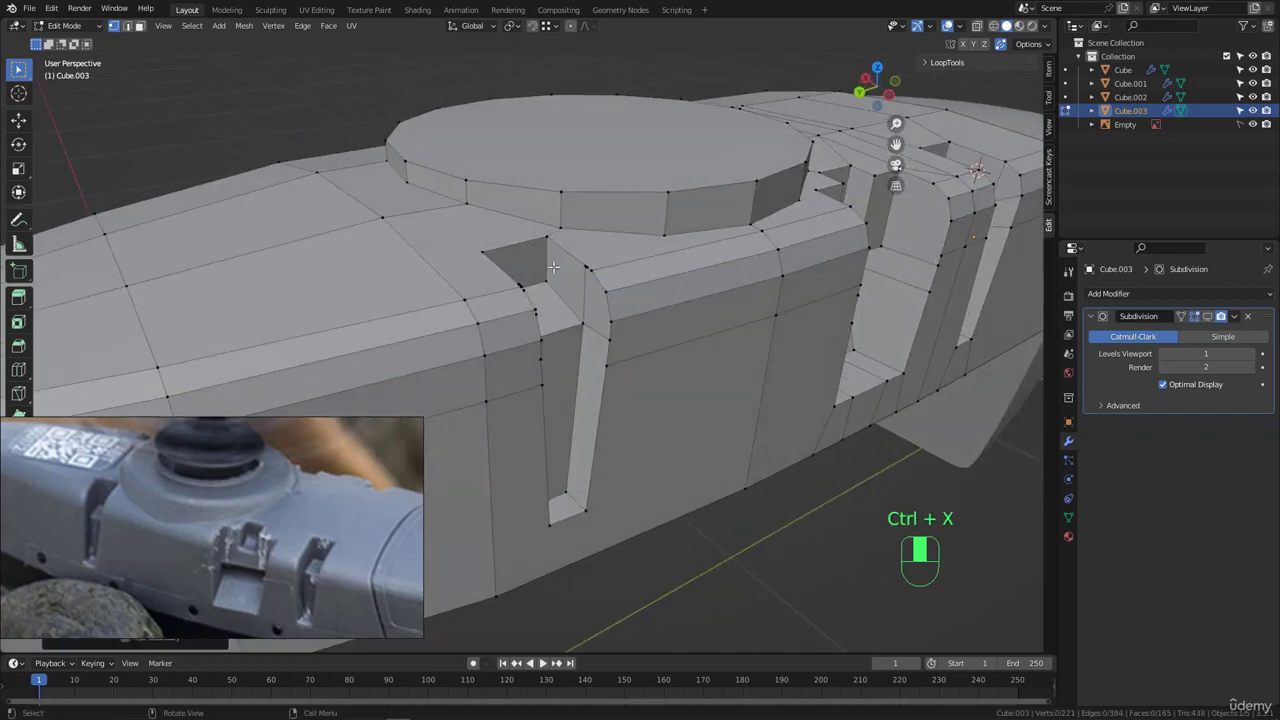
{"action": "scroll", "coordinate": [602, 272], "scroll_direction": "up", "scroll_amount": 3}
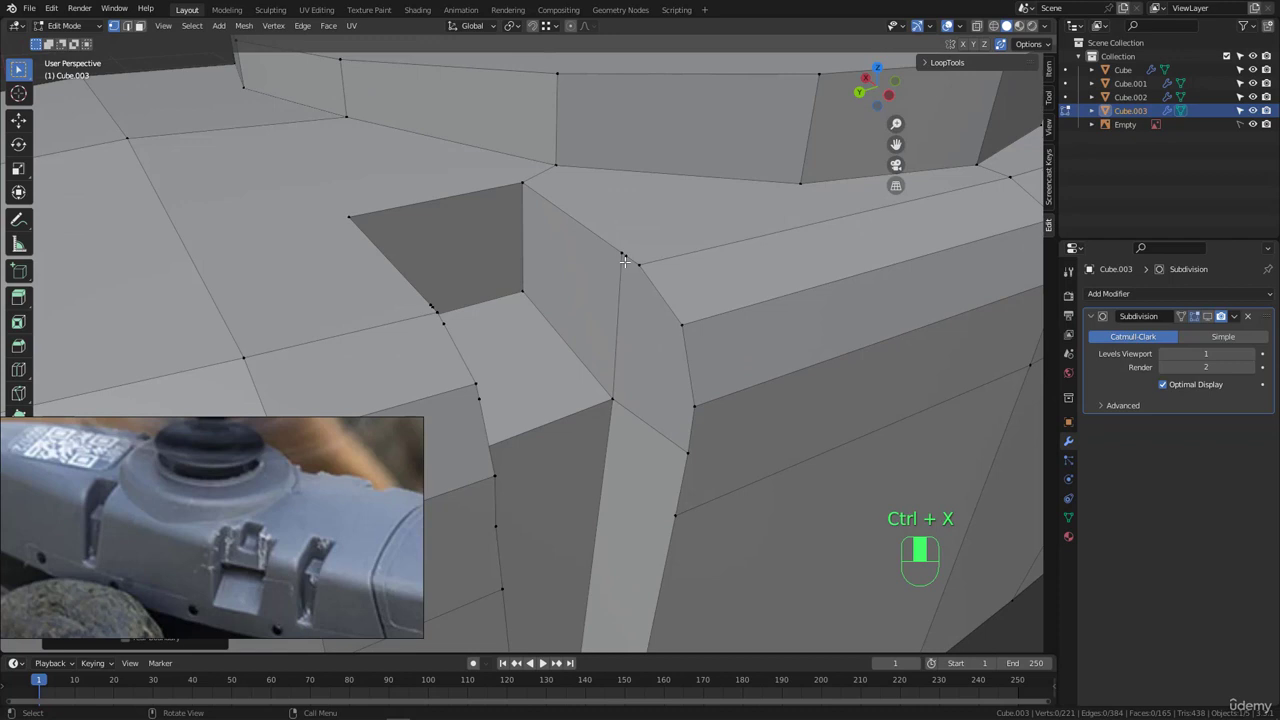
{"action": "left_click", "coordinate": [625, 261]}
{"action": "key", "text": "ctrl+x"}
{"action": "left_click", "coordinate": [619, 261]}
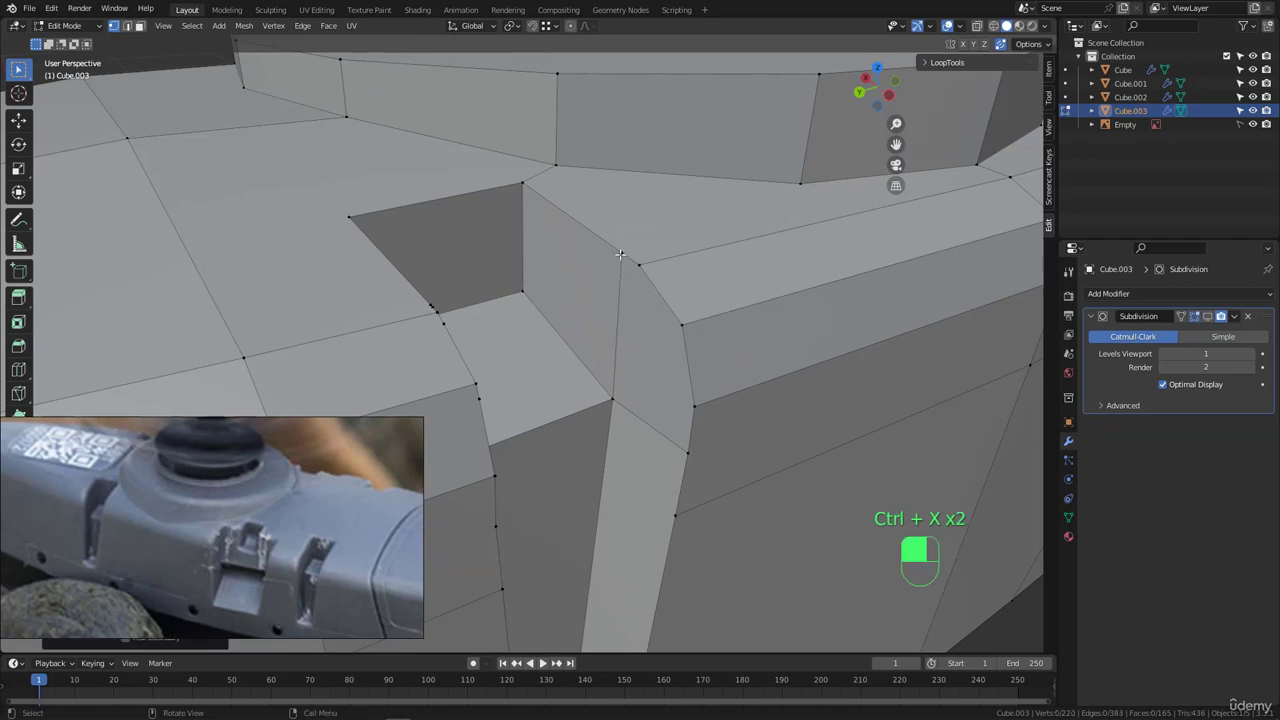
- Slide the upper and lower wall vertices of the narrow slot's rounded rim onto neighbouring rim vertices to merge them
{"action": "middle_click_drag", "start_coordinate": [619, 263], "coordinate": [641, 283]}
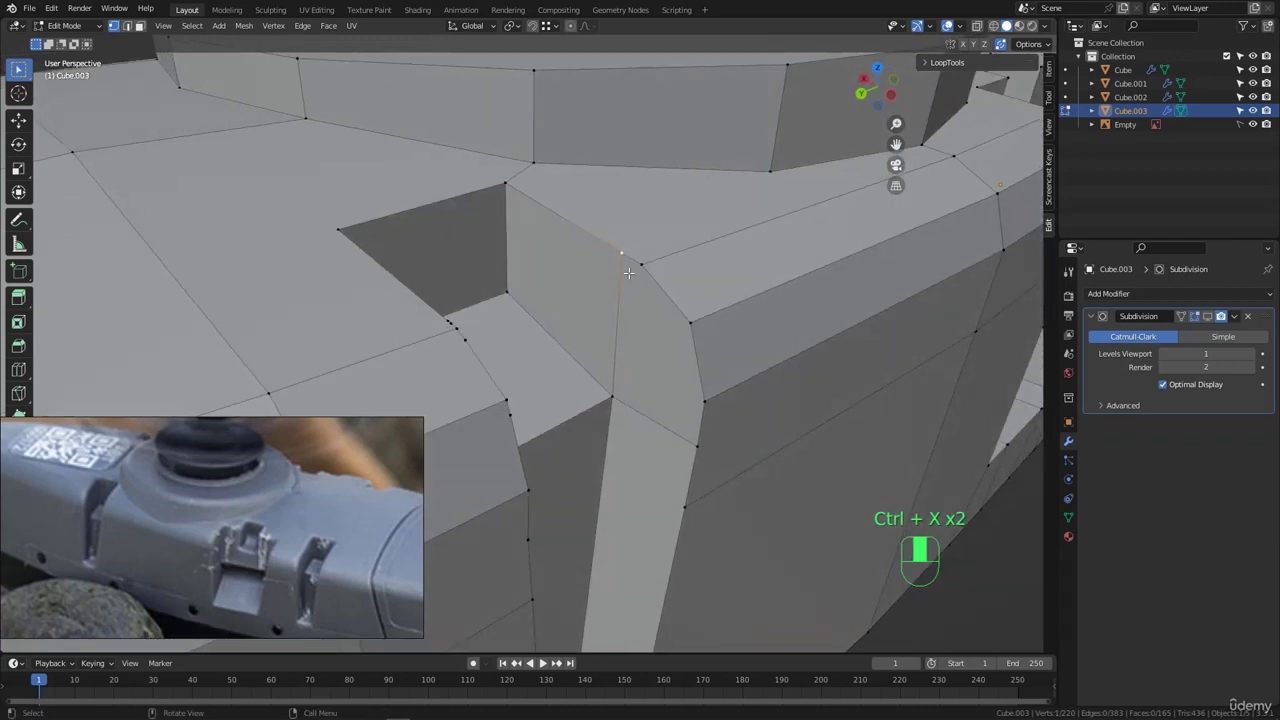
{"action": "key", "text": "g"}
{"action": "key", "text": "g"}
{"action": "left_click", "coordinate": [664, 287]}
{"action": "scroll", "coordinate": [672, 300], "scroll_direction": "down", "scroll_amount": 3}
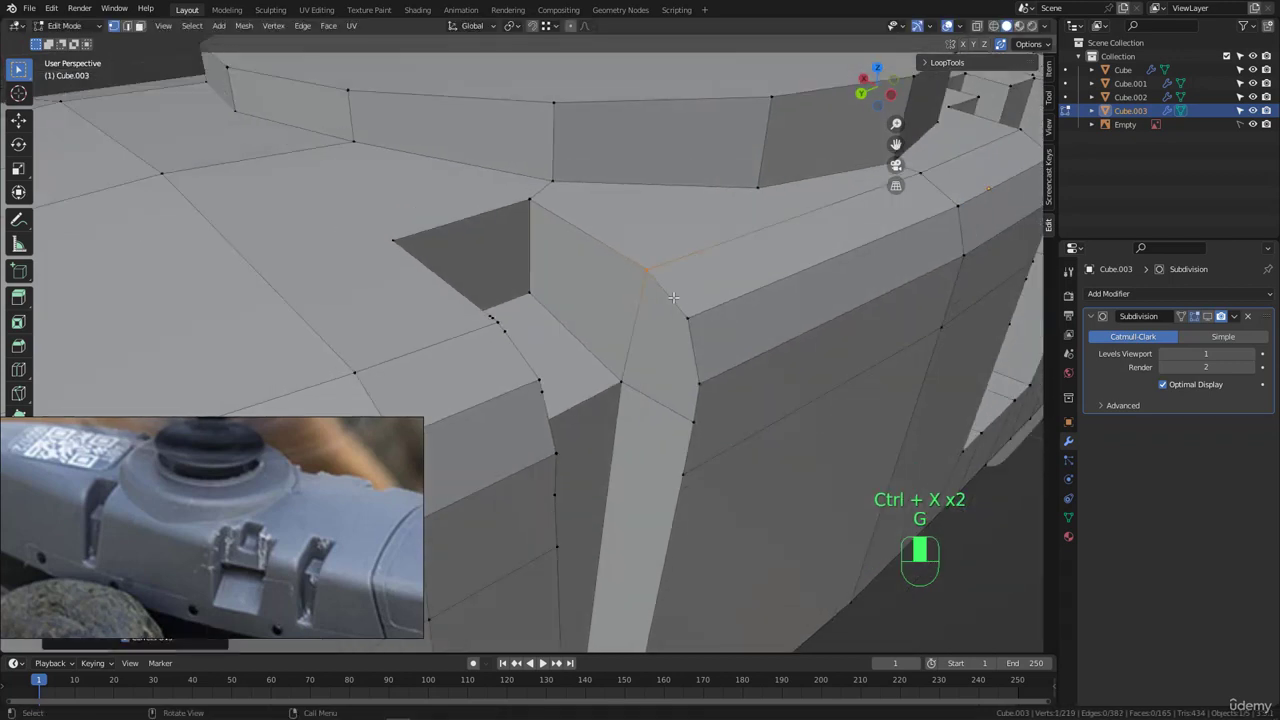
{"action": "middle_click_drag", "start_coordinate": [683, 386], "coordinate": [685, 370]}
{"action": "left_click", "coordinate": [689, 370]}
{"action": "key", "text": "g"}
{"action": "key", "text": "g"}
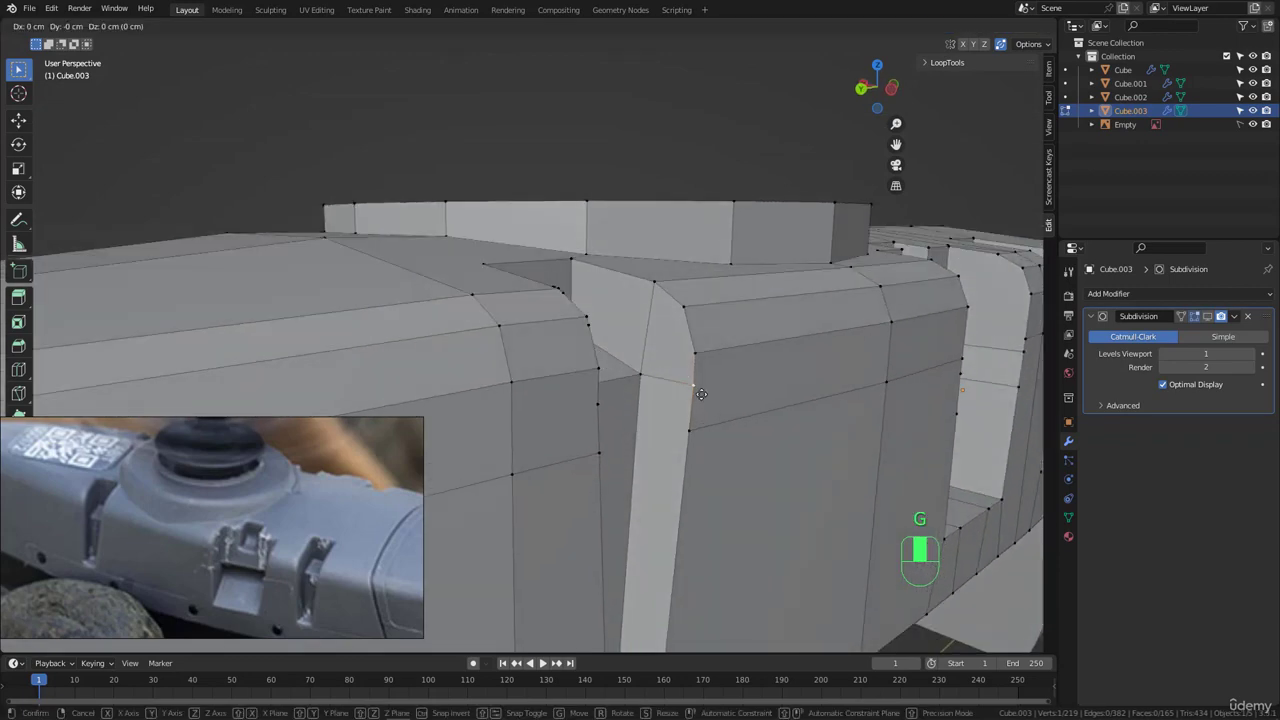
{"action": "left_click", "coordinate": [698, 322]}
- Dissolve the redundant vertices on the rounded rim of the slot wall facing the body's tapered end
{"action": "middle_click_drag", "start_coordinate": [697, 318], "coordinate": [569, 313]}
{"action": "scroll", "coordinate": [569, 313], "scroll_direction": "up", "scroll_amount": 3}
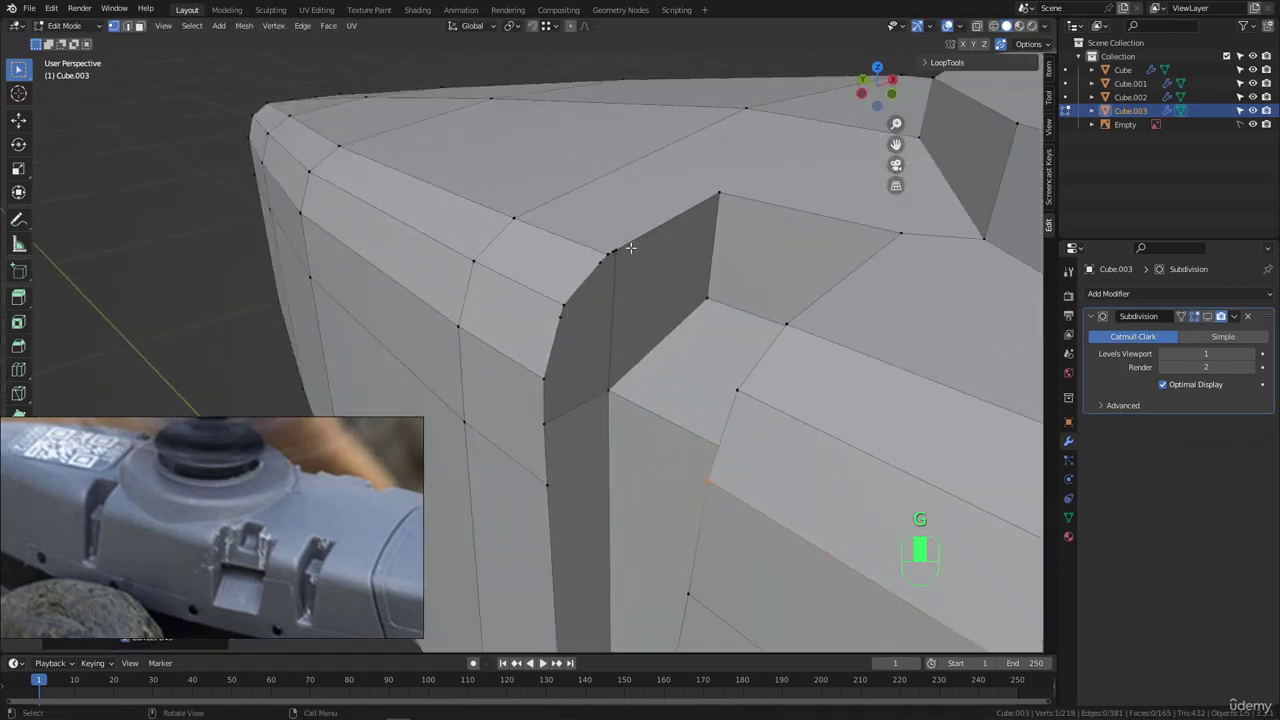
{"action": "key", "text": "ctrl+x"}
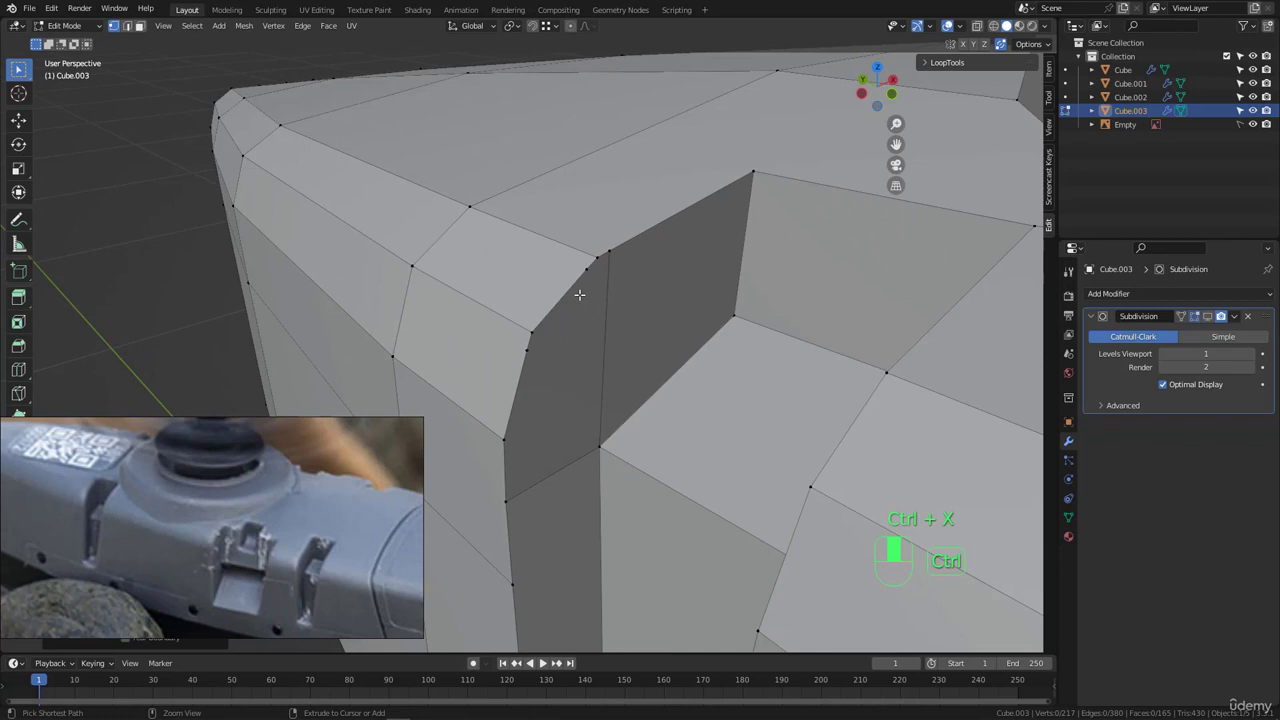
{"action": "key", "text": "ctrl+x"}
{"action": "key", "text": "ctrl+x"}
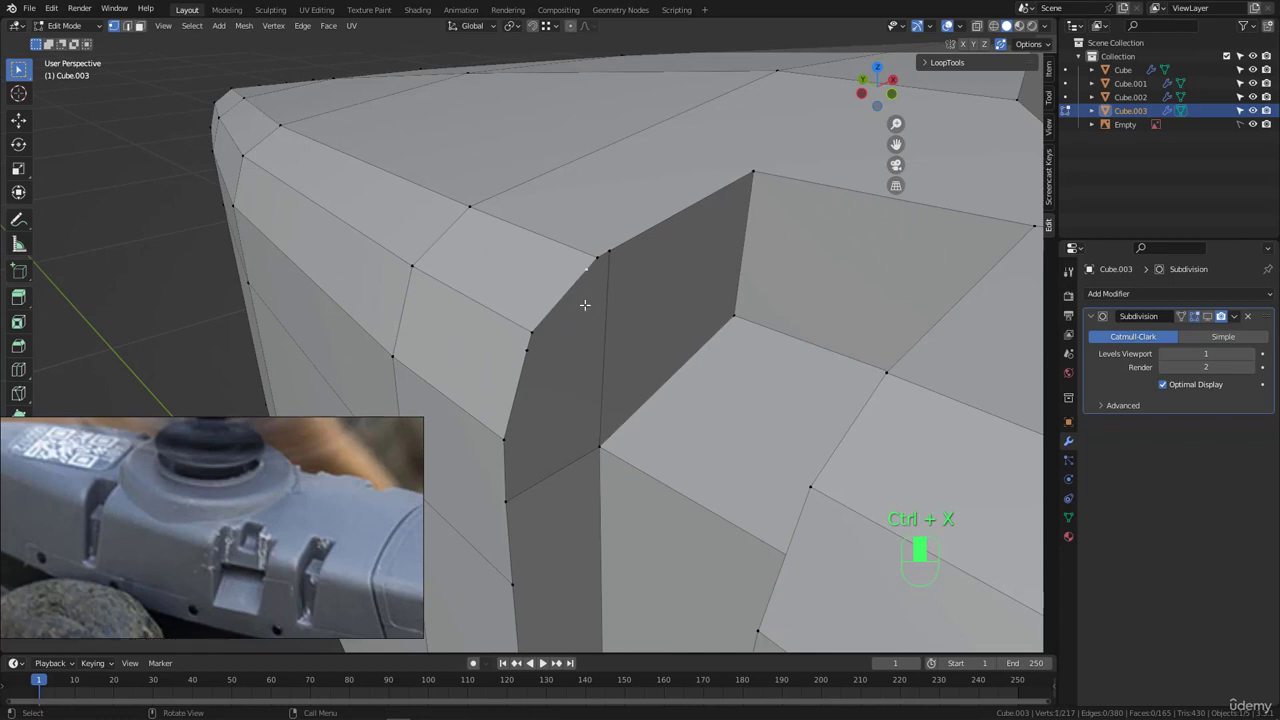
{"action": "middle_click_drag", "start_coordinate": [557, 337], "coordinate": [540, 460]}
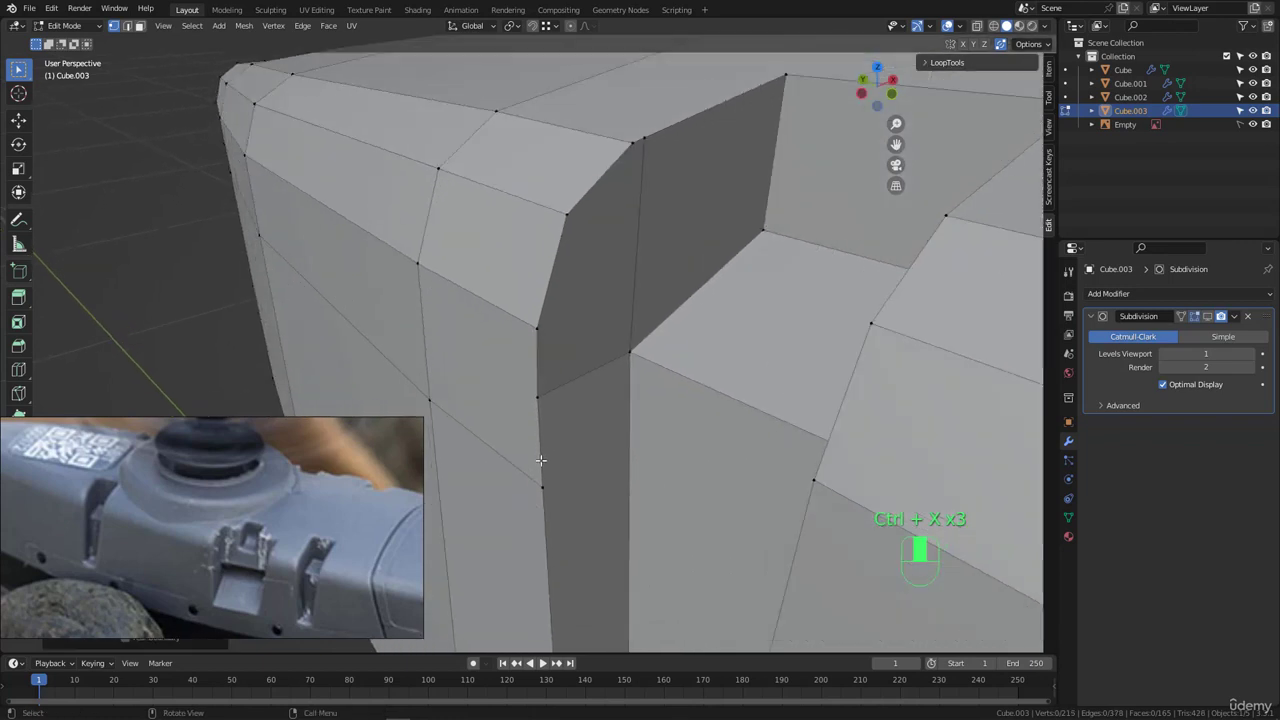
- Merge the lower and top wall vertices of that opposite slot rim into their adjacent rim vertices by moving them
{"action": "left_click", "coordinate": [540, 399]}
{"action": "key", "text": "g"}
{"action": "left_click", "coordinate": [554, 294]}
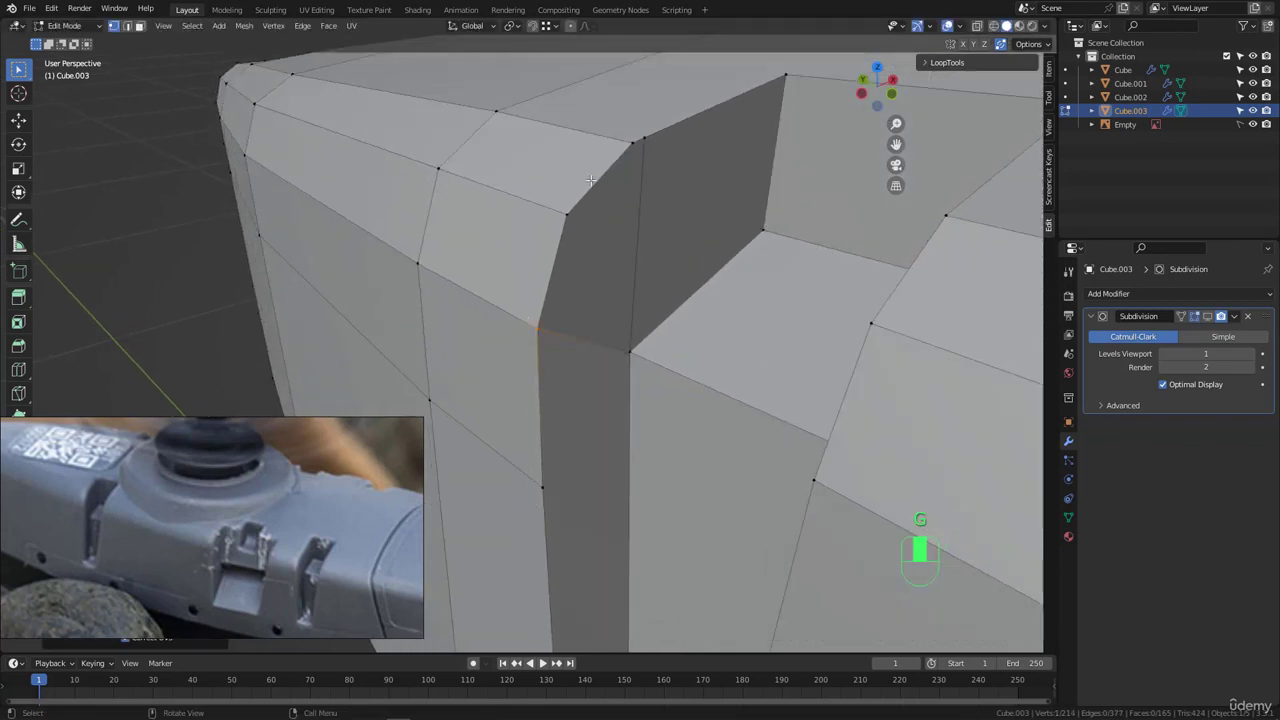
{"action": "left_click", "coordinate": [648, 139]}
{"action": "key", "text": "g"}
{"action": "left_click", "coordinate": [636, 143]}
{"action": "scroll", "coordinate": [553, 245], "scroll_direction": "down", "scroll_amount": 3}
{"action": "middle_click_drag", "start_coordinate": [553, 245], "coordinate": [818, 133]}
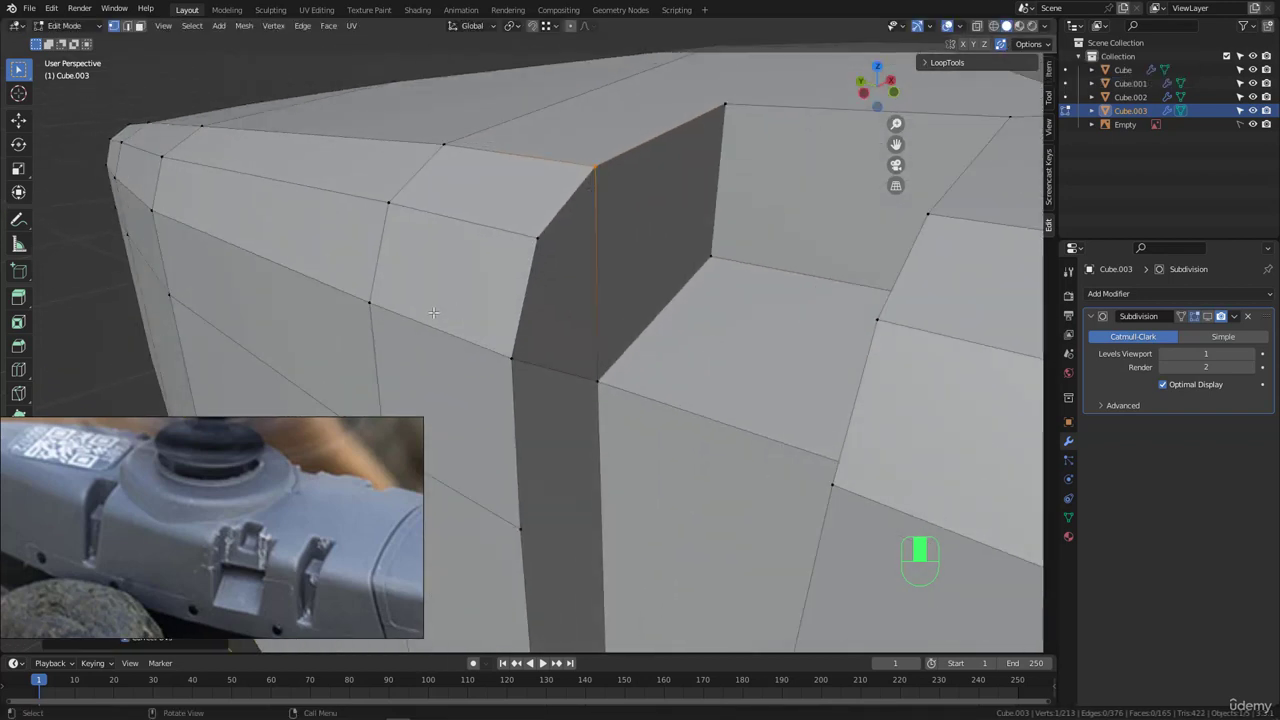
- Add a loop cut across the rounded side strip beside the narrow slot and slide it towards the disc's nearest corner
{"action": "scroll", "coordinate": [612, 330], "scroll_direction": "down", "scroll_amount": 4}
{"action": "middle_click_drag", "start_coordinate": [612, 330], "coordinate": [640, 330]}
{"action": "key", "text": "ctrl+r"}
{"action": "left_click", "coordinate": [759, 268]}
{"action": "right_click", "coordinate": [755, 268]}
{"action": "key", "text": "g"}
{"action": "key", "text": "g"}
{"action": "left_click", "coordinate": [603, 318]}
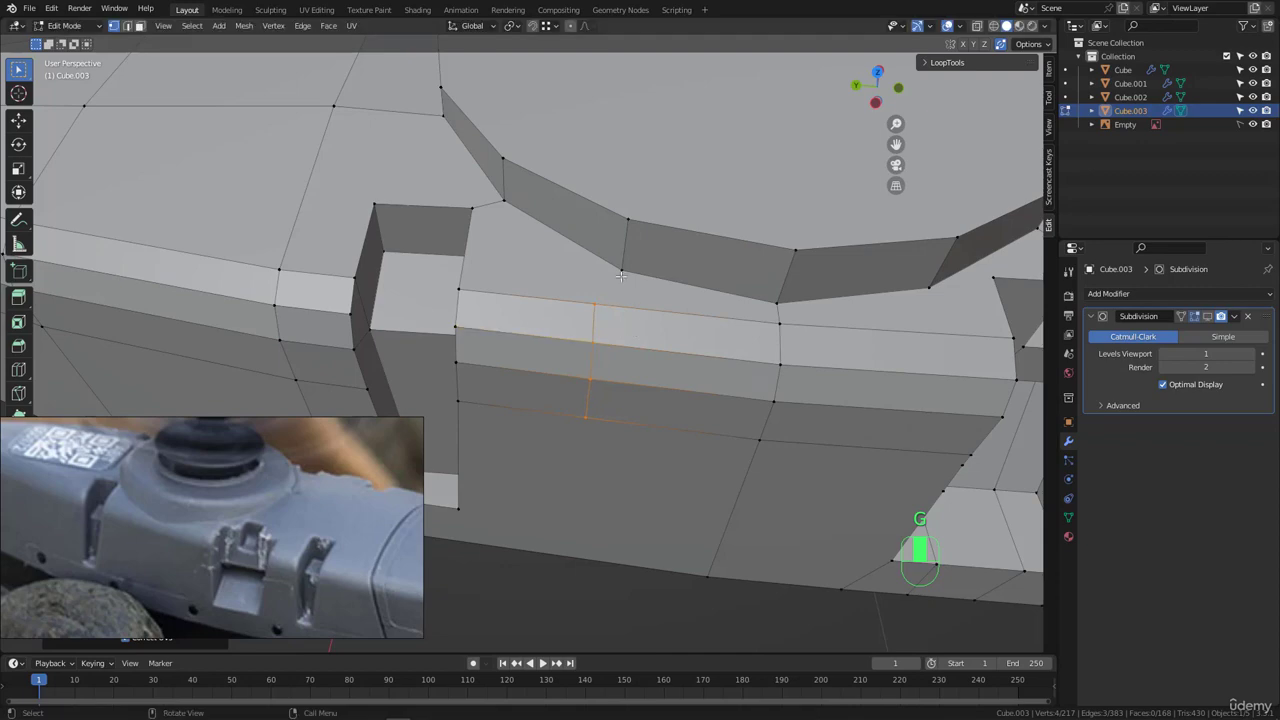
- Connect the new loop to the disc's base and knife-cut from the narrow slot's bottom corners to the body's lower edge
{"action": "middle_click_drag", "start_coordinate": [601, 316], "coordinate": [577, 354]}
{"action": "key", "text": "k"}
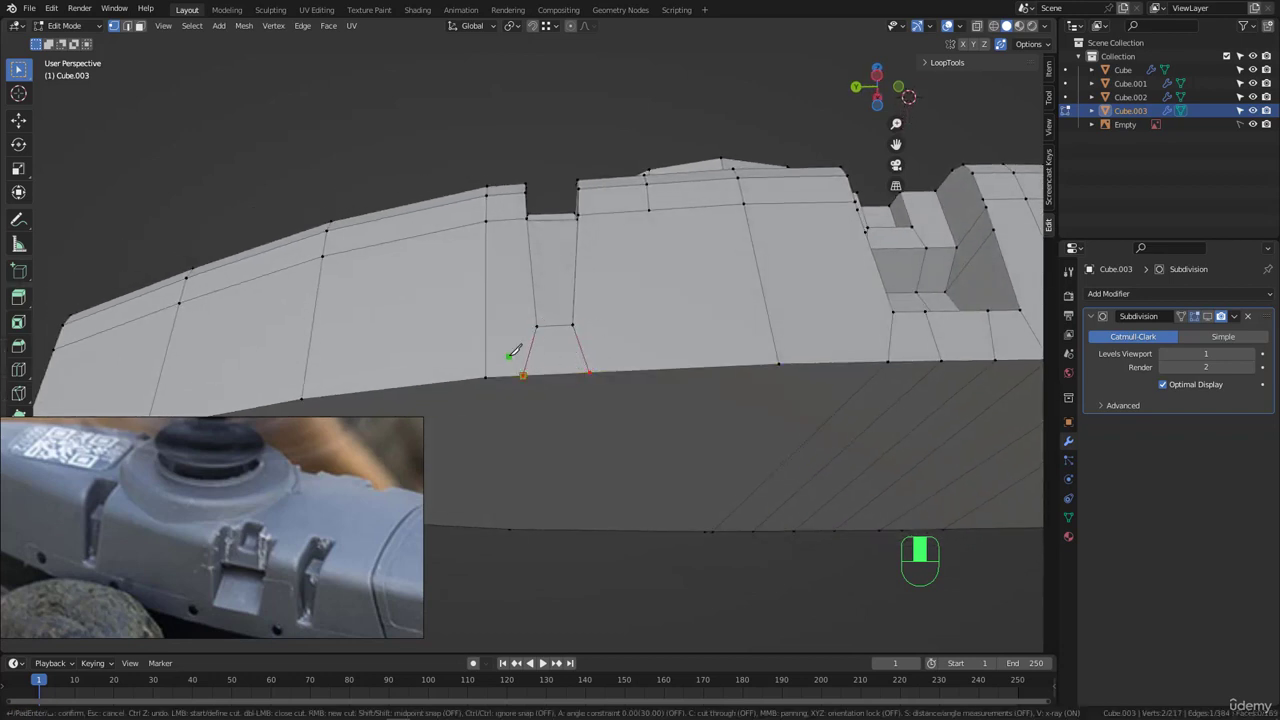
{"action": "middle_click_drag", "start_coordinate": [521, 360], "coordinate": [523, 363]}
{"action": "key", "text": "Return"}
{"action": "middle_click_drag", "start_coordinate": [579, 281], "coordinate": [543, 321]}
{"action": "scroll", "coordinate": [543, 321], "scroll_direction": "up", "scroll_amount": 5}
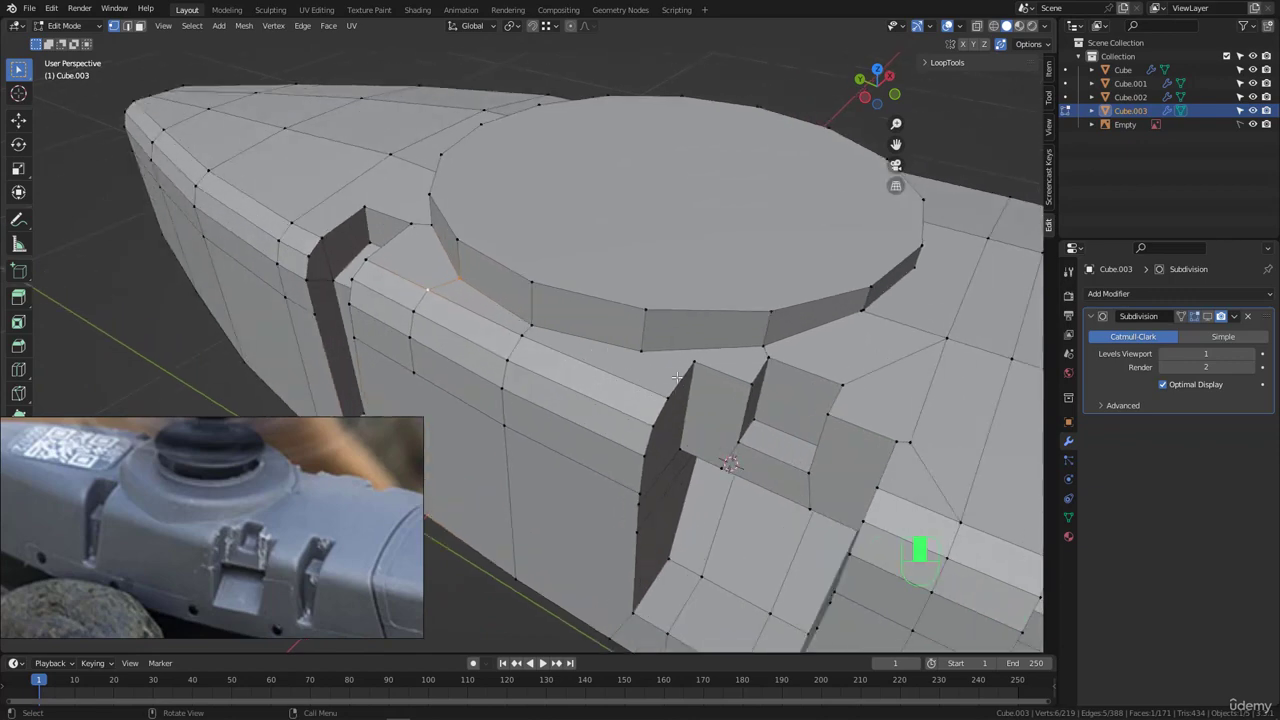
- Add a loop cut across the rounded side strip and slide it close to the wide latch recess
{"action": "scroll", "coordinate": [579, 330], "scroll_direction": "down", "scroll_amount": 4}
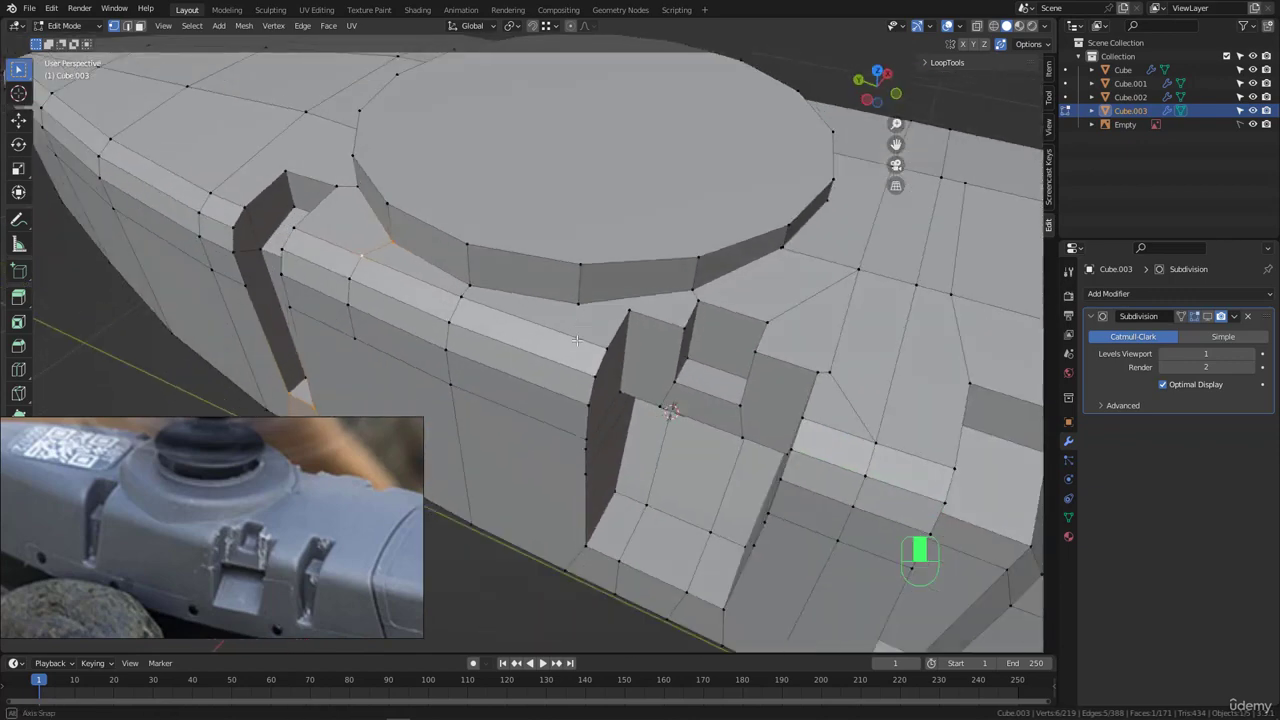
{"action": "middle_click_drag", "start_coordinate": [579, 330], "coordinate": [606, 258]}
{"action": "key", "text": "ctrl+r"}
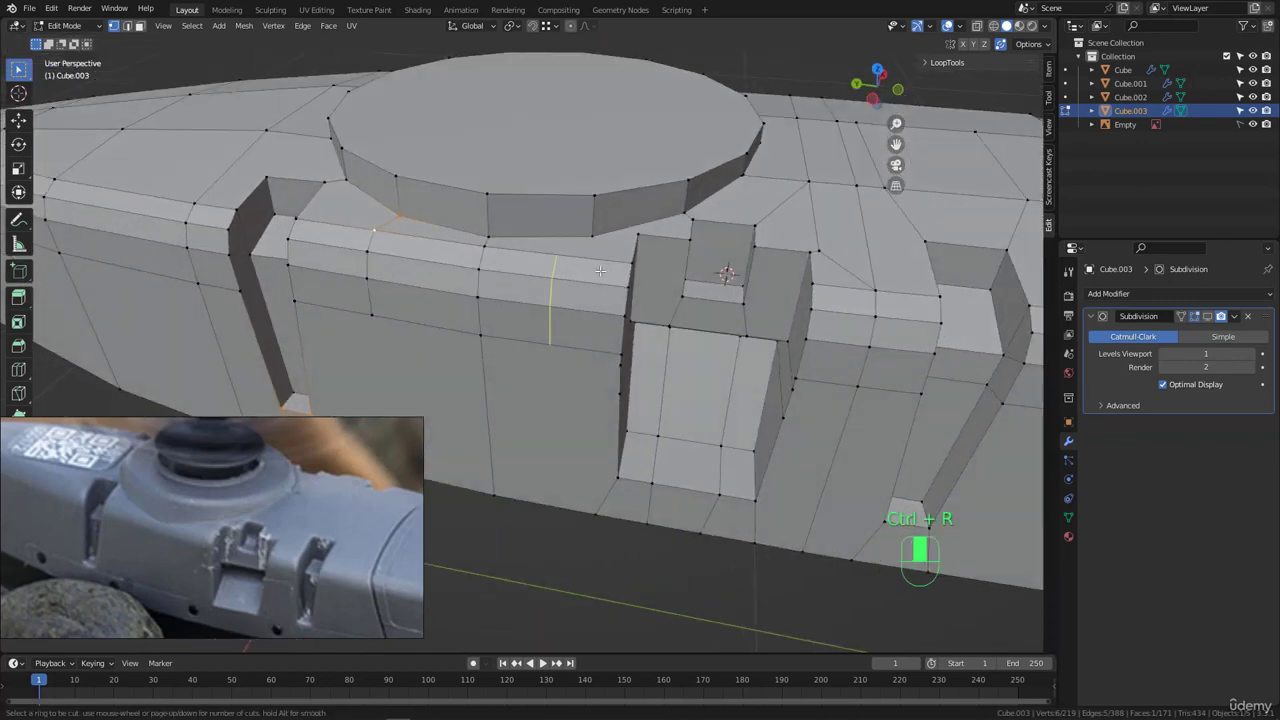
{"action": "left_click", "coordinate": [610, 275]}
{"action": "left_click", "coordinate": [640, 282]}
{"action": "scroll", "coordinate": [640, 282], "scroll_direction": "up", "scroll_amount": 2}
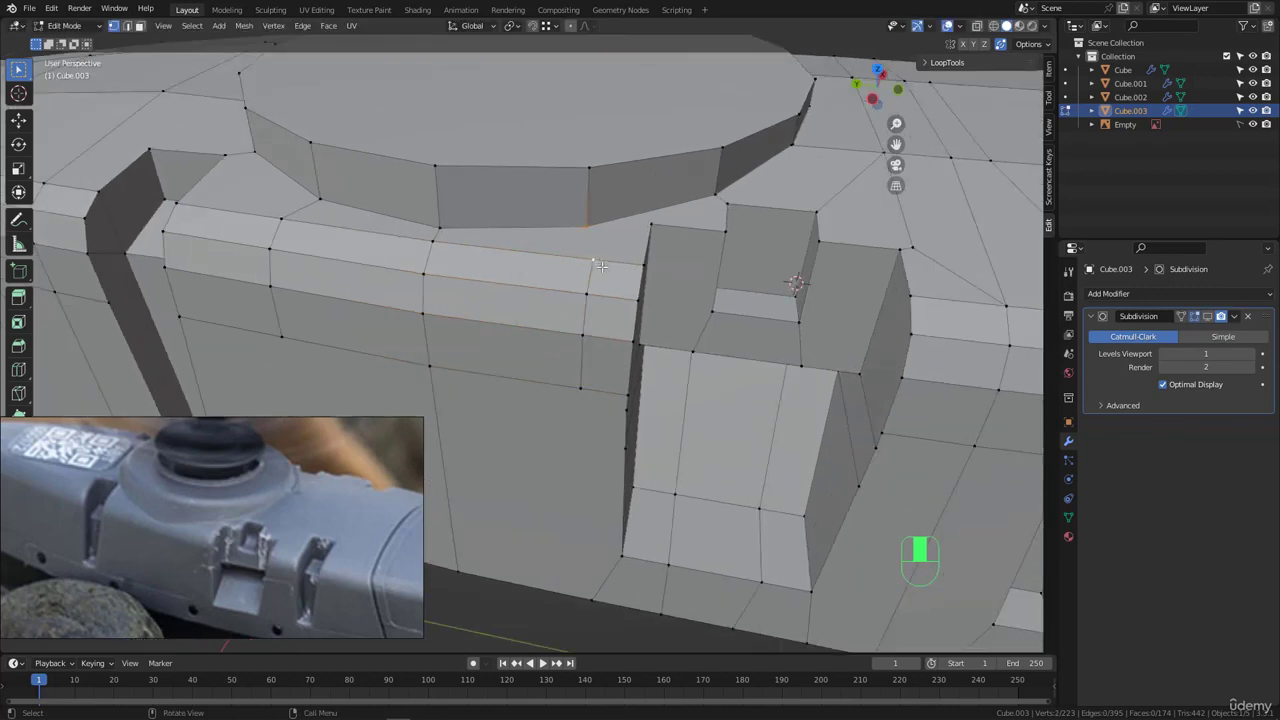
- Connect the loop beside the latch recess to the disc's base and knife-cut it down to the body's lower edge
{"action": "middle_click_drag", "start_coordinate": [601, 266], "coordinate": [604, 335]}
{"action": "key", "text": "k"}
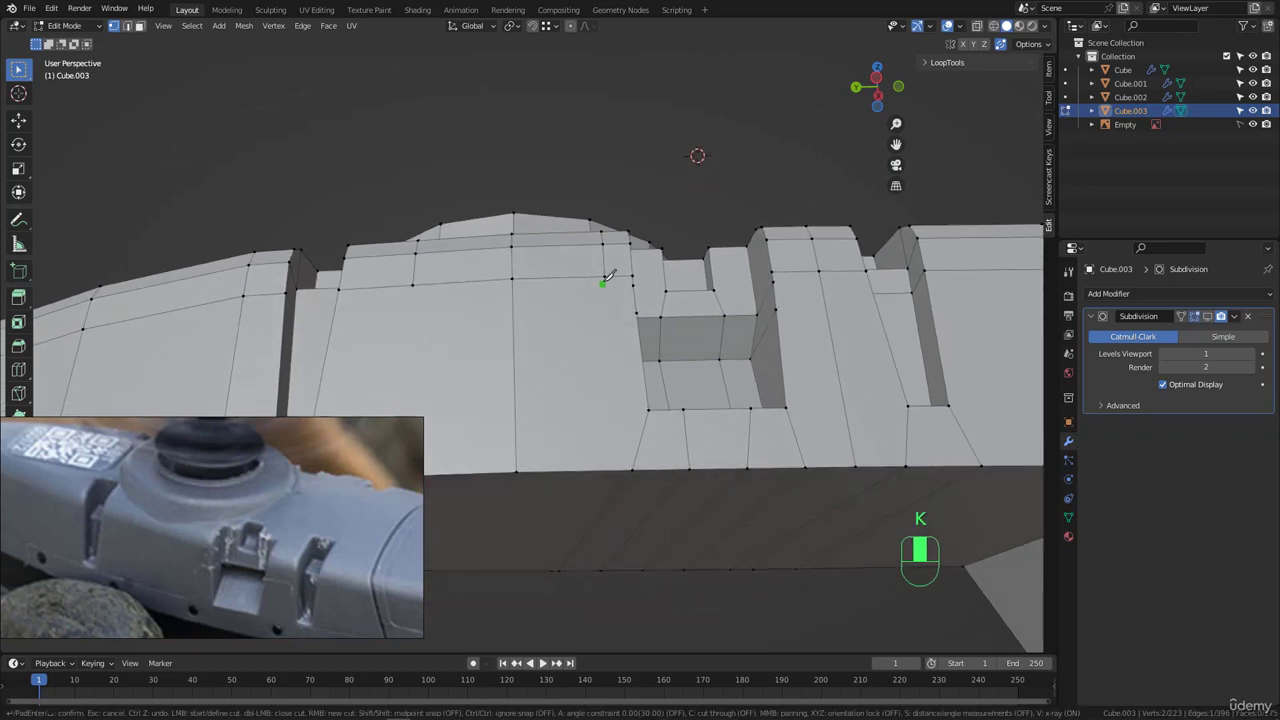
{"action": "left_click", "coordinate": [614, 470]}
{"action": "key", "text": "Return"}
{"action": "middle_click_drag", "start_coordinate": [614, 470], "coordinate": [604, 310]}
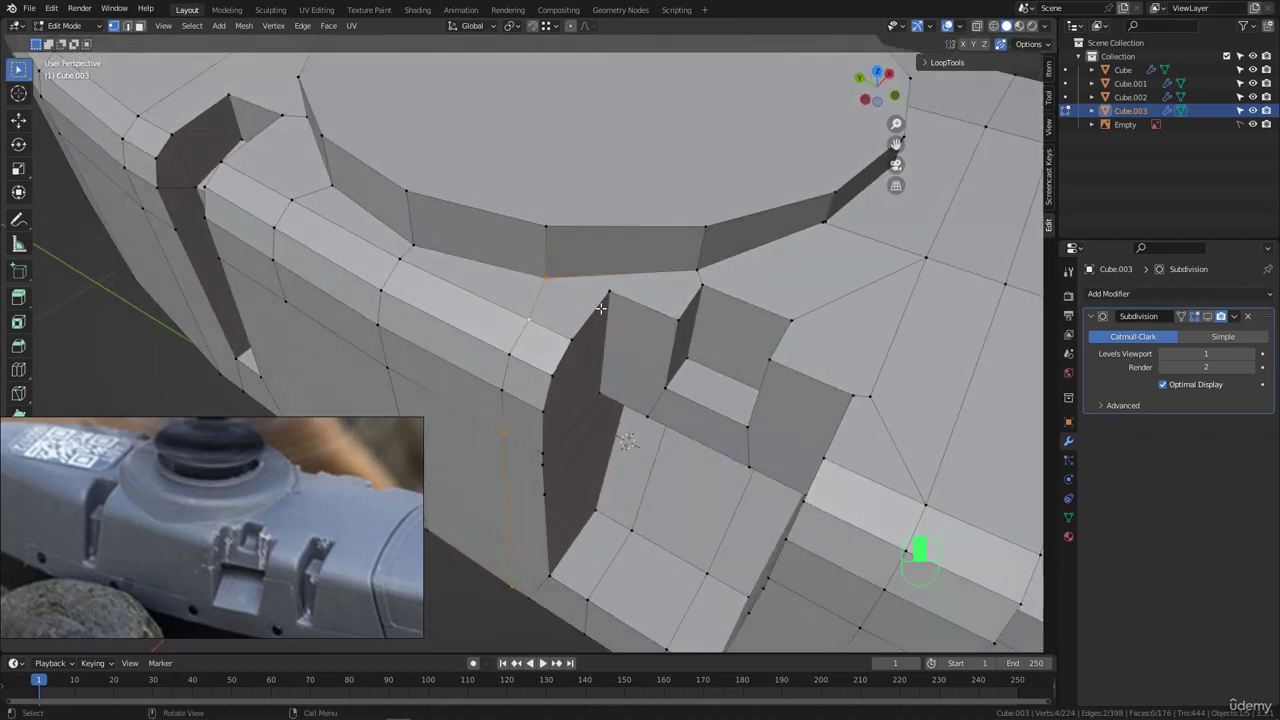
- Slide the stray vertex at the disc's base near the latch recess onto the adjacent corner to merge them
{"action": "key", "text": "2"}
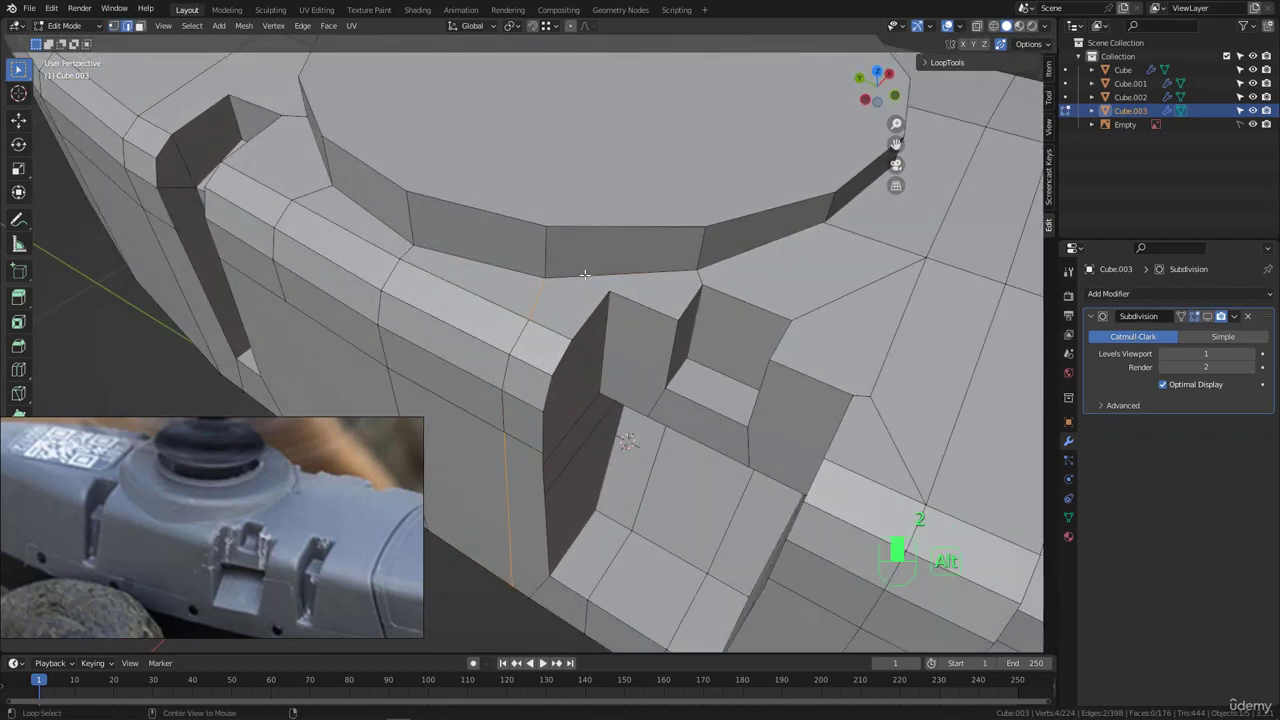
{"action": "left_click", "coordinate": [584, 274], "text": "alt"}
{"action": "middle_click_drag", "start_coordinate": [584, 274], "coordinate": [678, 288]}
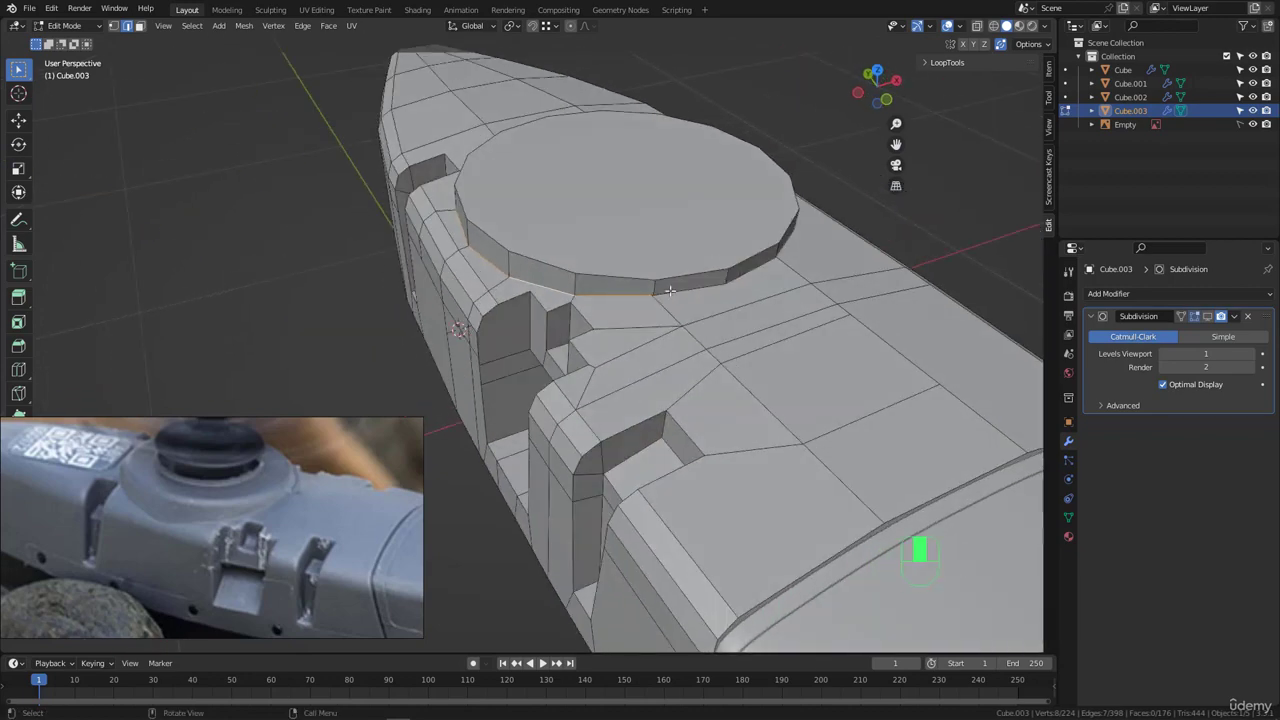
{"action": "scroll", "coordinate": [669, 290], "scroll_direction": "up", "scroll_amount": 5}
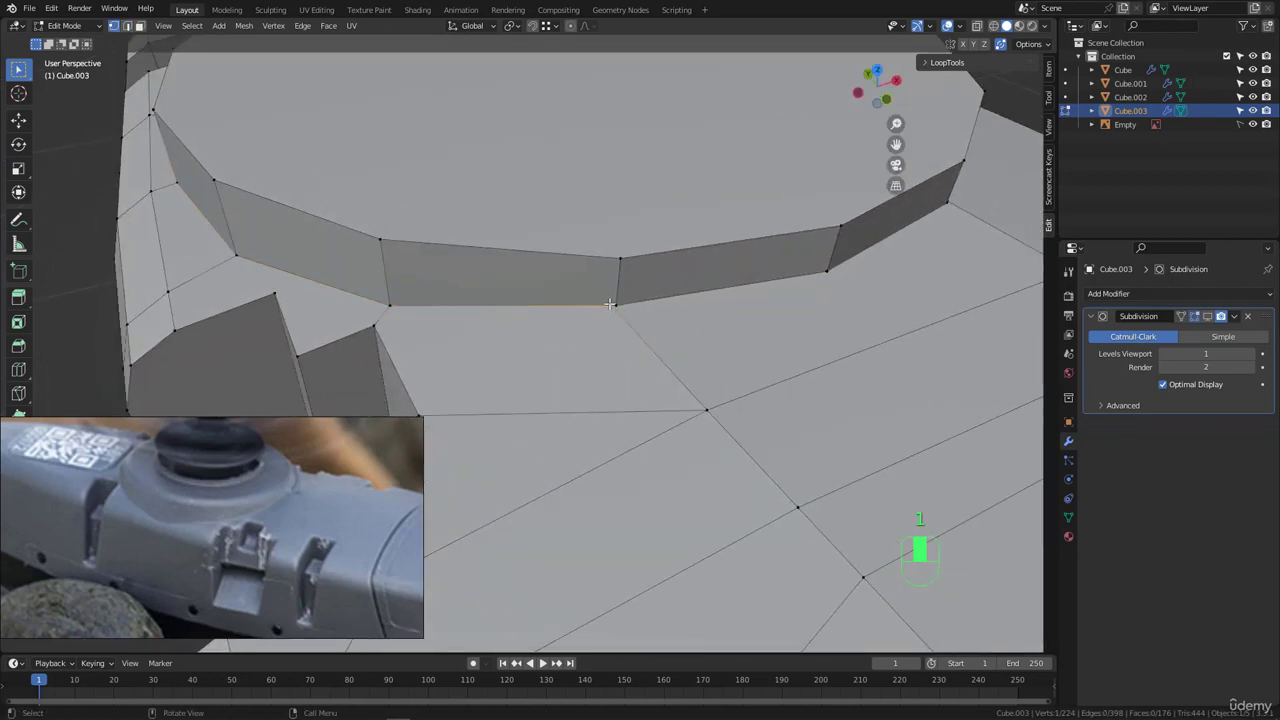
{"action": "scroll", "coordinate": [609, 303], "scroll_direction": "up", "scroll_amount": 2}
{"action": "key", "text": "g"}
{"action": "key", "text": "g"}
{"action": "left_click", "coordinate": [636, 295]}
{"action": "scroll", "coordinate": [617, 284], "scroll_direction": "down", "scroll_amount": 6}
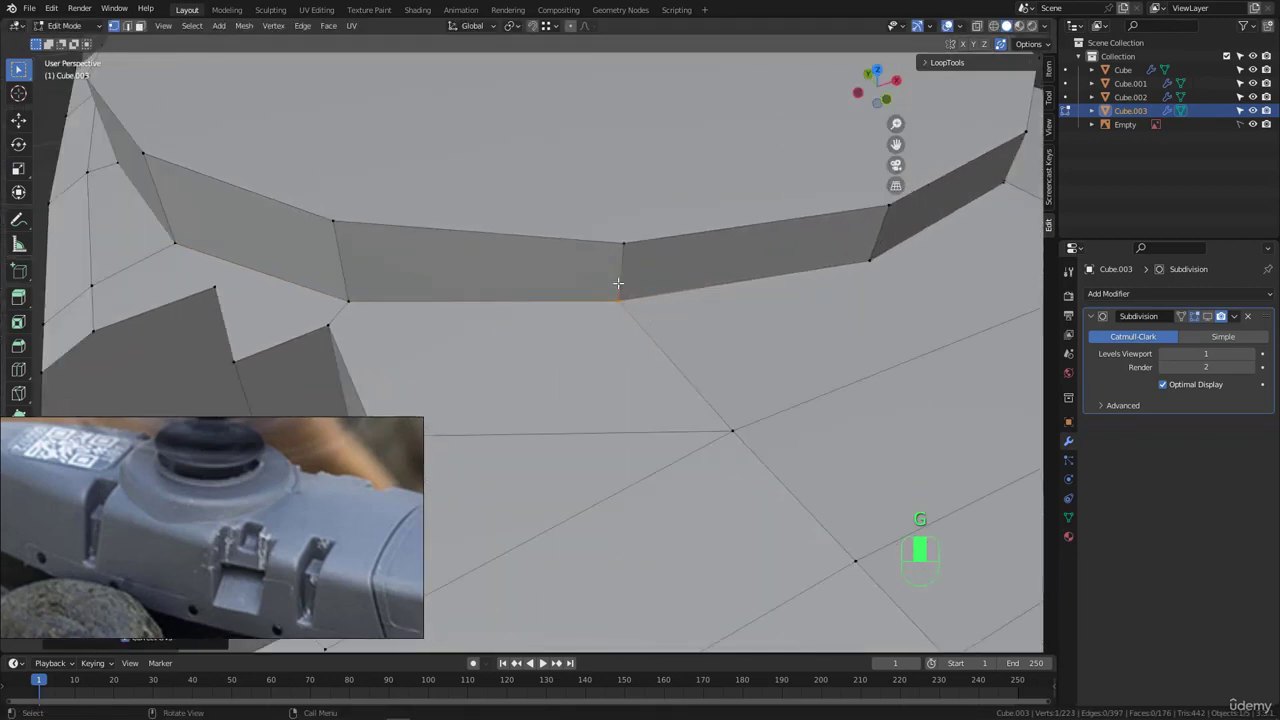
{"action": "middle_click_drag", "start_coordinate": [659, 328], "coordinate": [652, 325]}
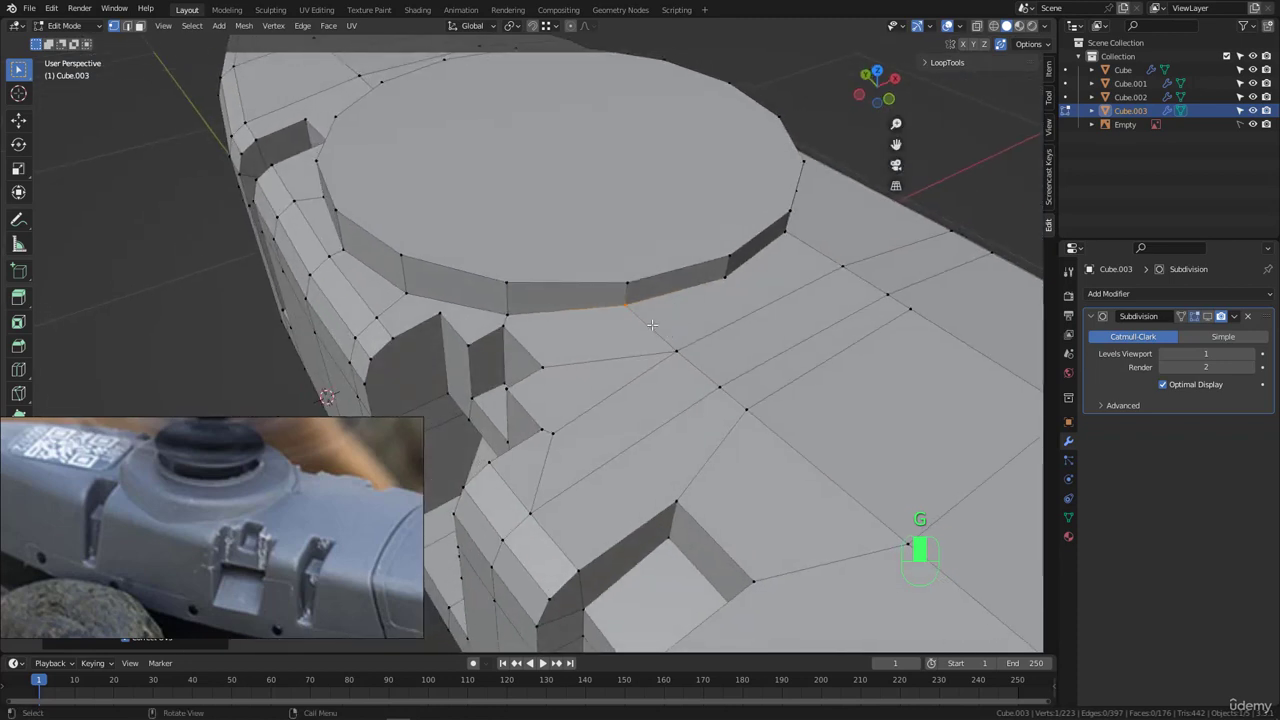
- Try bevelling the edge loop around the disc's base about 1.4 cm wide with two segments
{"action": "key", "text": "2"}
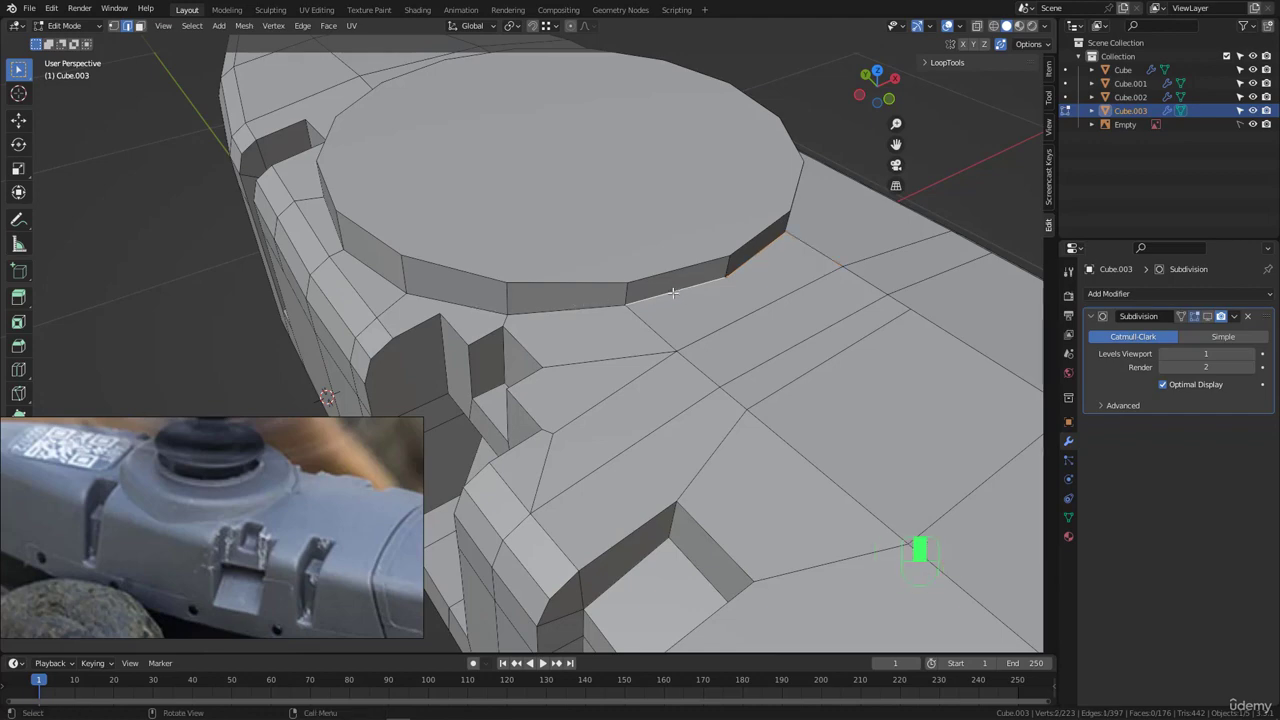
{"action": "left_click", "coordinate": [433, 297], "text": "ctrl"}
{"action": "middle_click_drag", "start_coordinate": [434, 282], "coordinate": [640, 155]}
{"action": "left_click", "coordinate": [548, 226], "text": "ctrl"}
{"action": "scroll", "coordinate": [545, 225], "scroll_direction": "down", "scroll_amount": 3}
{"action": "middle_click_drag", "start_coordinate": [481, 219], "coordinate": [600, 325]}
{"action": "left_click", "coordinate": [654, 433], "text": "ctrl"}
{"action": "left_click", "coordinate": [484, 335], "text": "ctrl"}
{"action": "scroll", "coordinate": [610, 323], "scroll_direction": "up", "scroll_amount": 4}
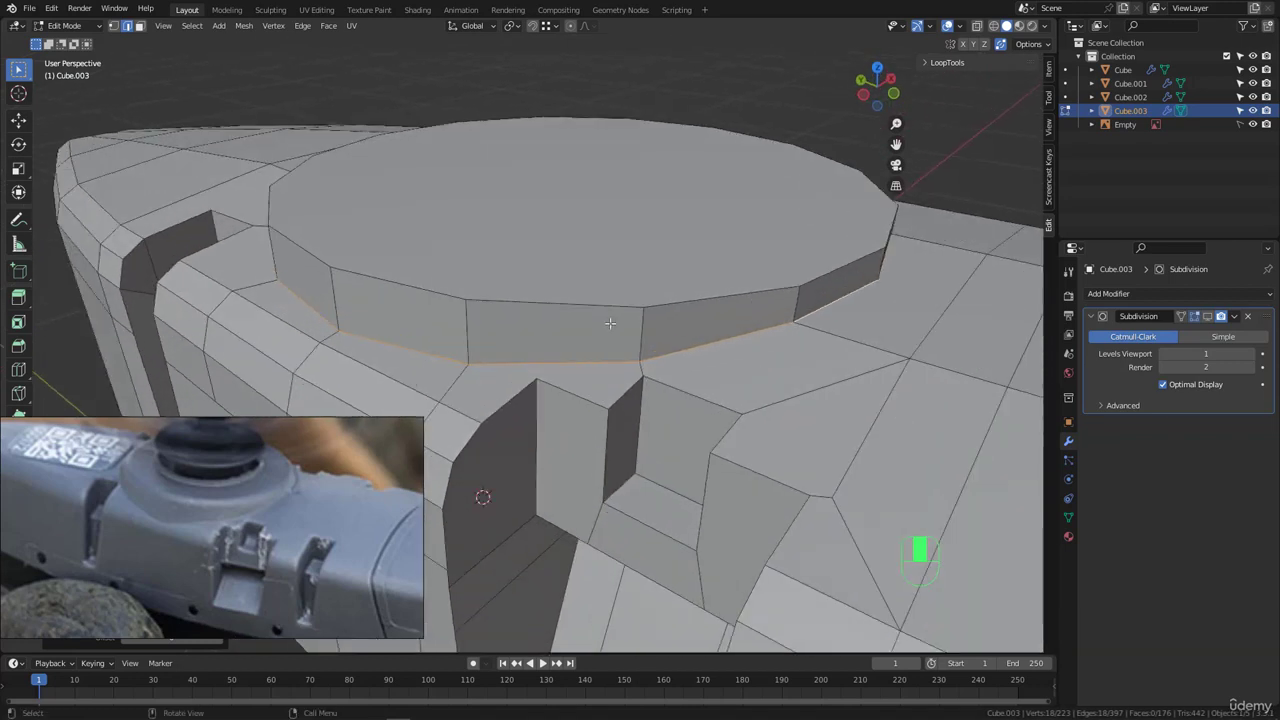
{"action": "scroll", "coordinate": [610, 323], "scroll_direction": "up", "scroll_amount": 2}
{"action": "key", "text": "ctrl+b"}
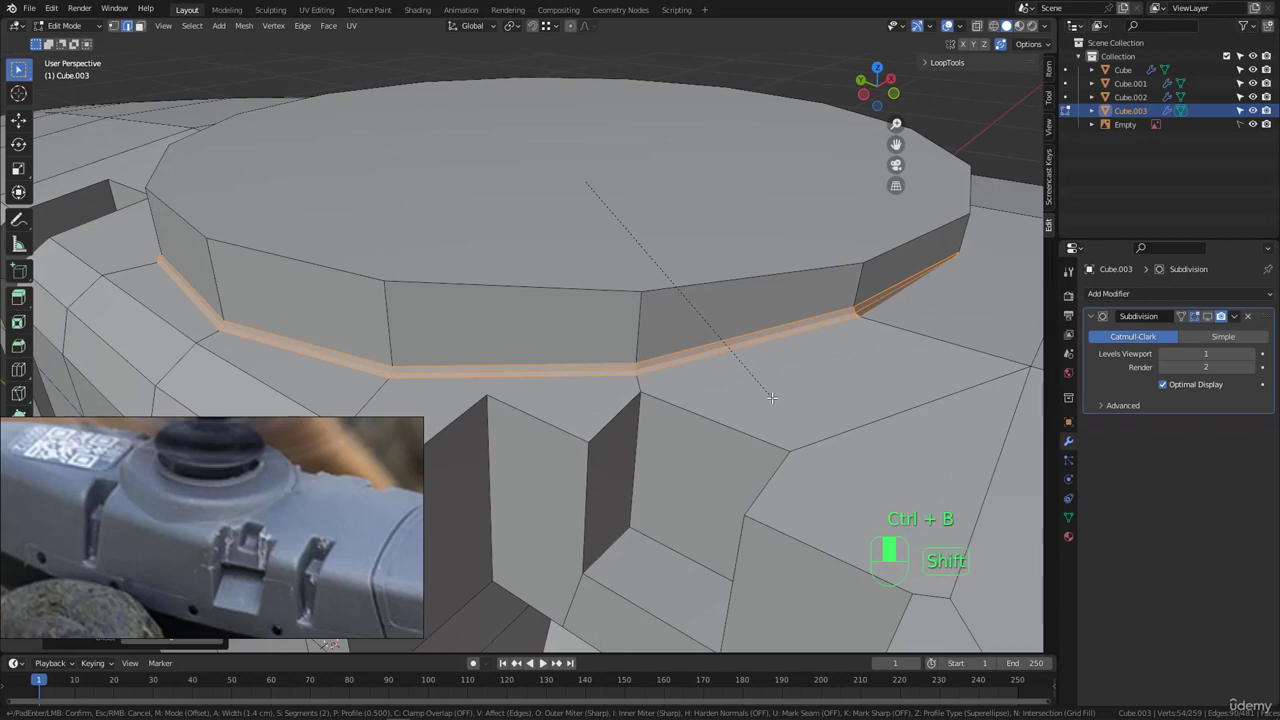
{"action": "left_click", "coordinate": [772, 397]}
- Inspect the bevelled corners around the disc's base up close and undo the bevel
{"action": "scroll", "coordinate": [772, 397], "scroll_direction": "down", "scroll_amount": 3}
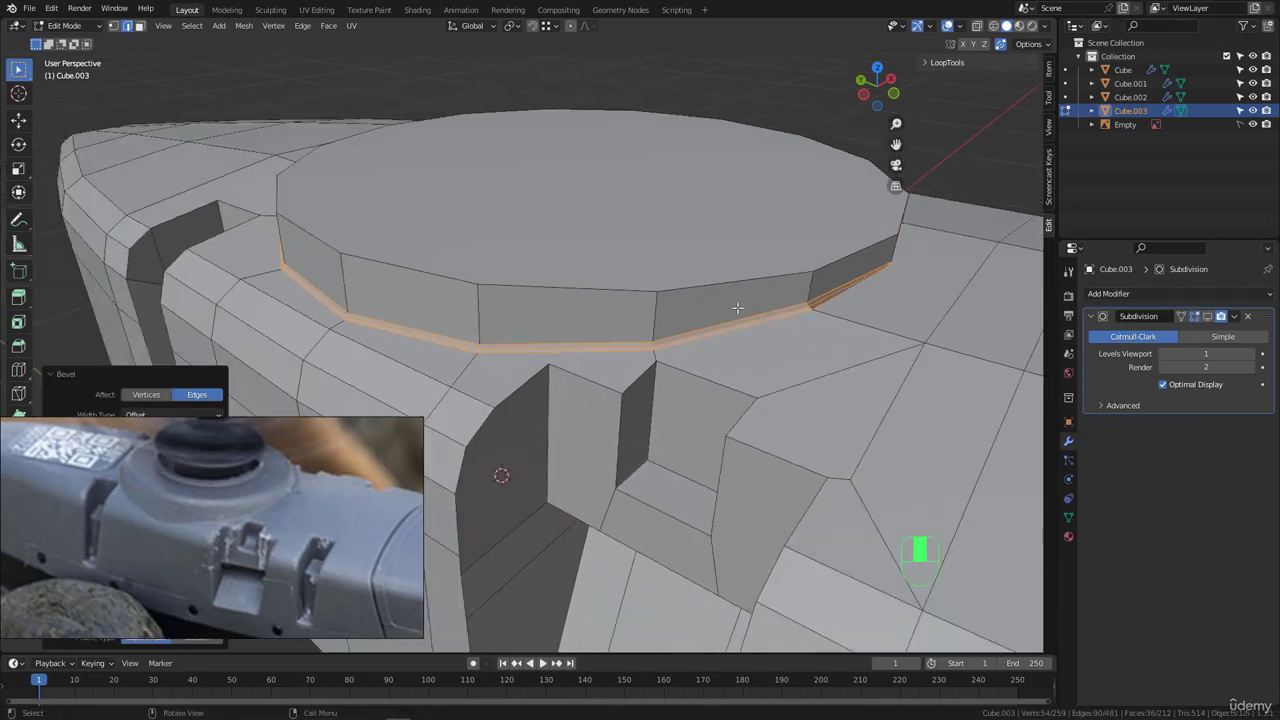
{"action": "middle_click_drag", "start_coordinate": [772, 397], "coordinate": [680, 340]}
{"action": "scroll", "coordinate": [651, 320], "scroll_direction": "up", "scroll_amount": 4}
{"action": "scroll", "coordinate": [651, 320], "scroll_direction": "down", "scroll_amount": 4}
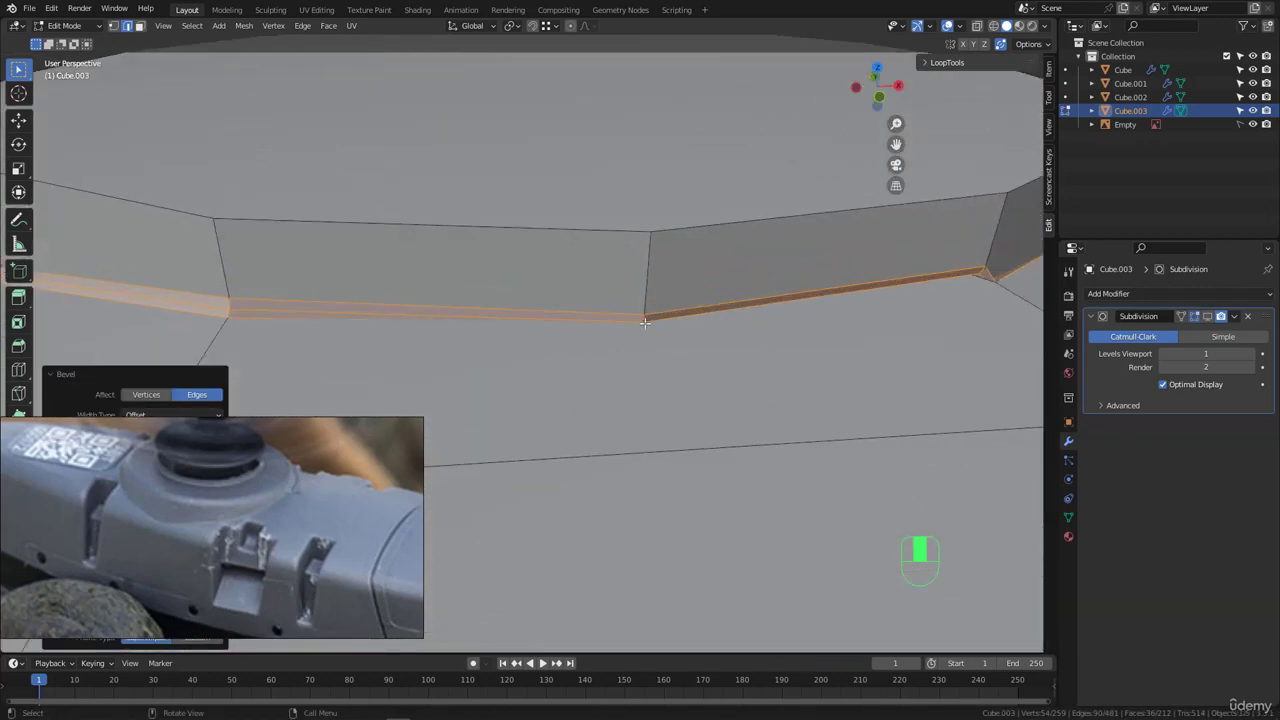
{"action": "scroll", "coordinate": [645, 310], "scroll_direction": "up", "scroll_amount": 4}
{"action": "middle_click_drag", "start_coordinate": [642, 302], "coordinate": [622, 285], "text": "shift"}
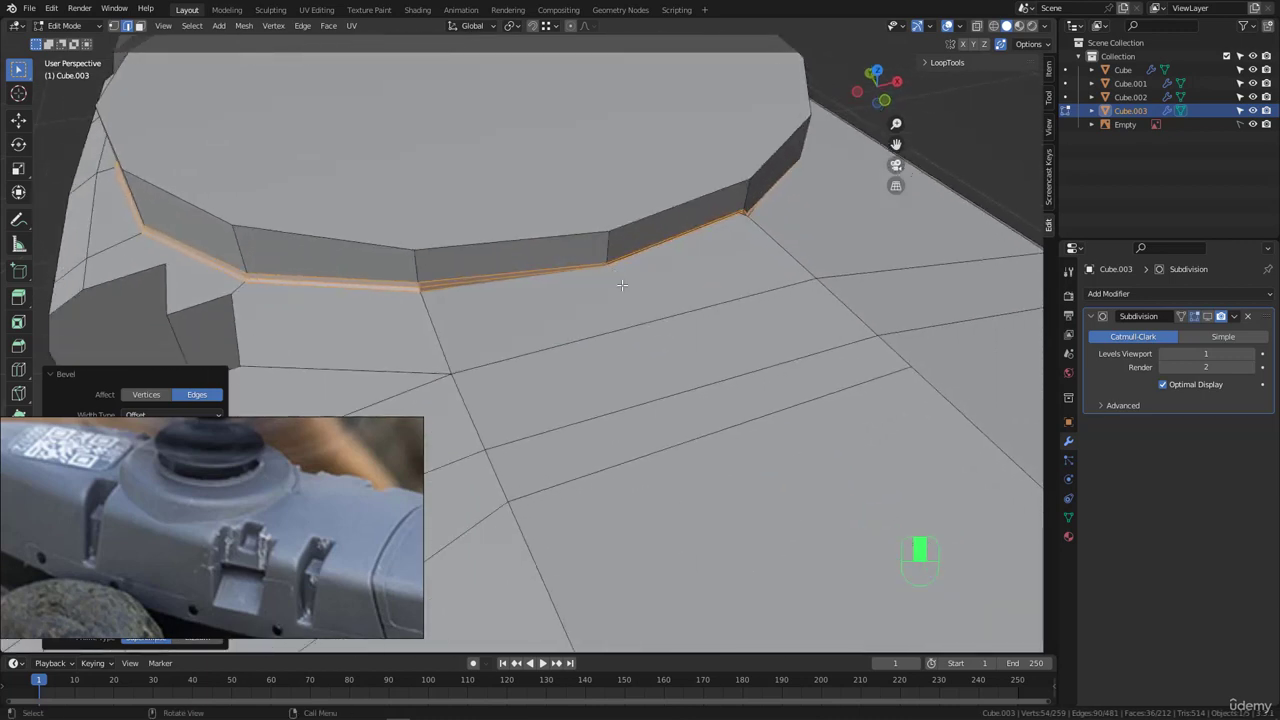
{"action": "scroll", "coordinate": [617, 279], "scroll_direction": "down", "scroll_amount": 3}
{"action": "scroll", "coordinate": [617, 281], "scroll_direction": "up", "scroll_amount": 2}
{"action": "key", "text": "ctrl+z"}
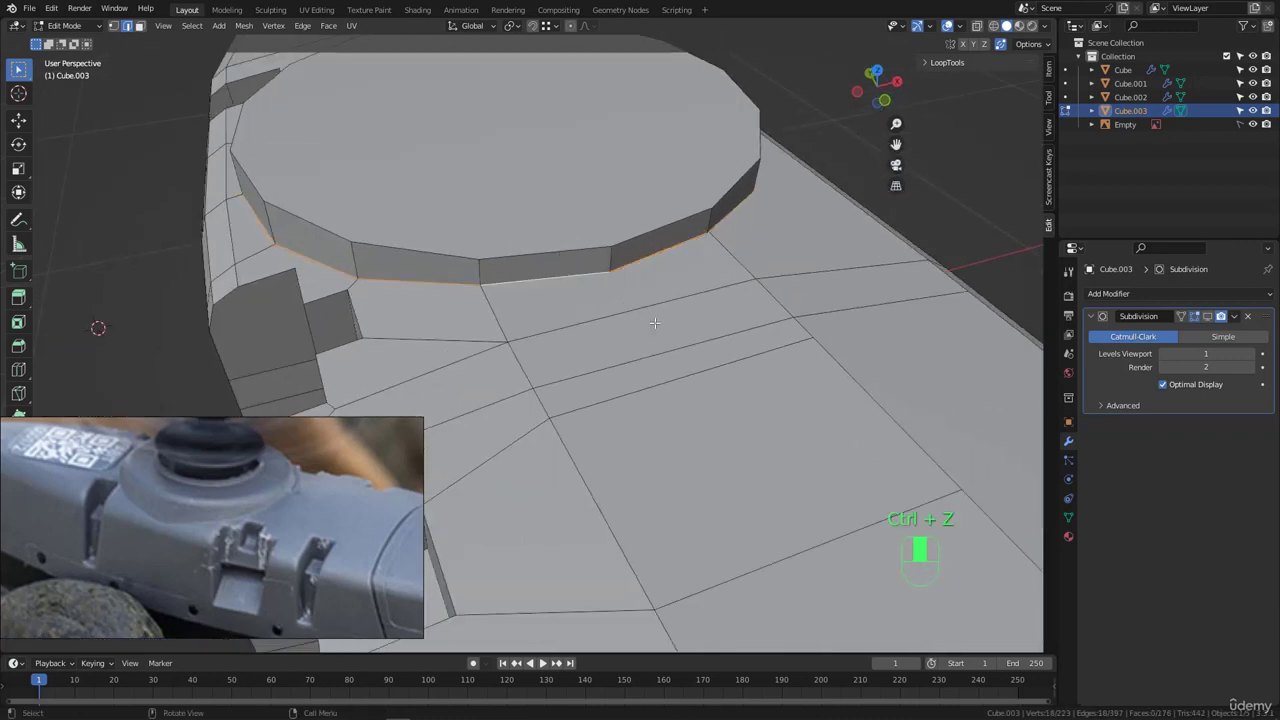
- Add a centred lengthwise loop cut on the top surface behind the disc and connect its end to the nearest disc base vertex
{"action": "middle_click_drag", "start_coordinate": [654, 322], "coordinate": [638, 323]}
{"action": "key", "text": "ctrl+r"}
{"action": "left_click", "coordinate": [635, 323]}
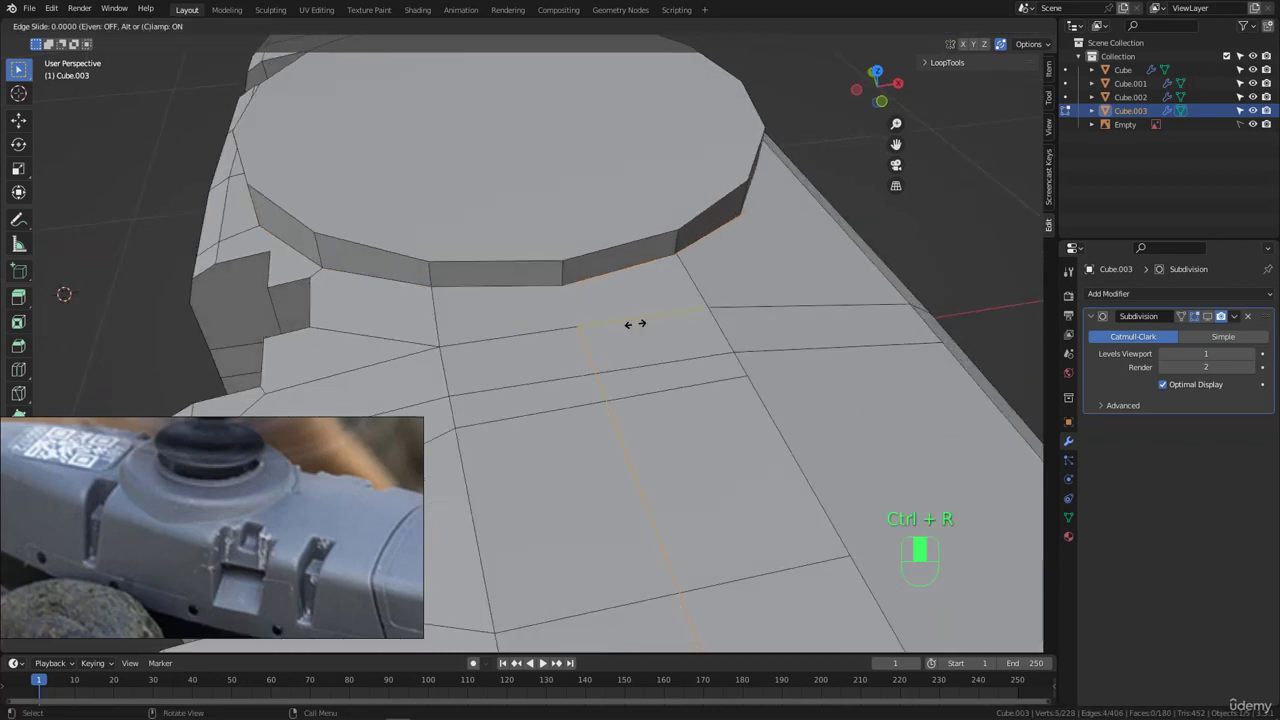
{"action": "left_click", "coordinate": [635, 323]}
{"action": "left_click", "coordinate": [578, 325], "text": "shift"}
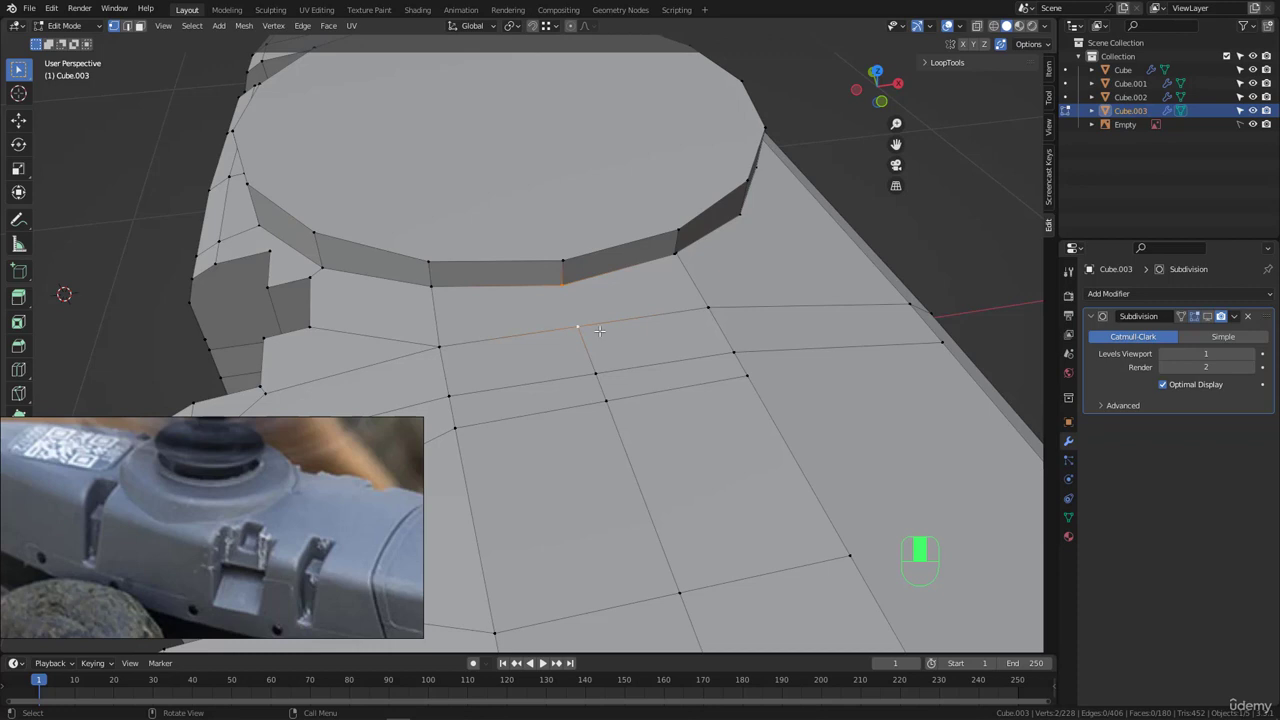
{"action": "middle_click_drag", "start_coordinate": [593, 330], "coordinate": [613, 342]}
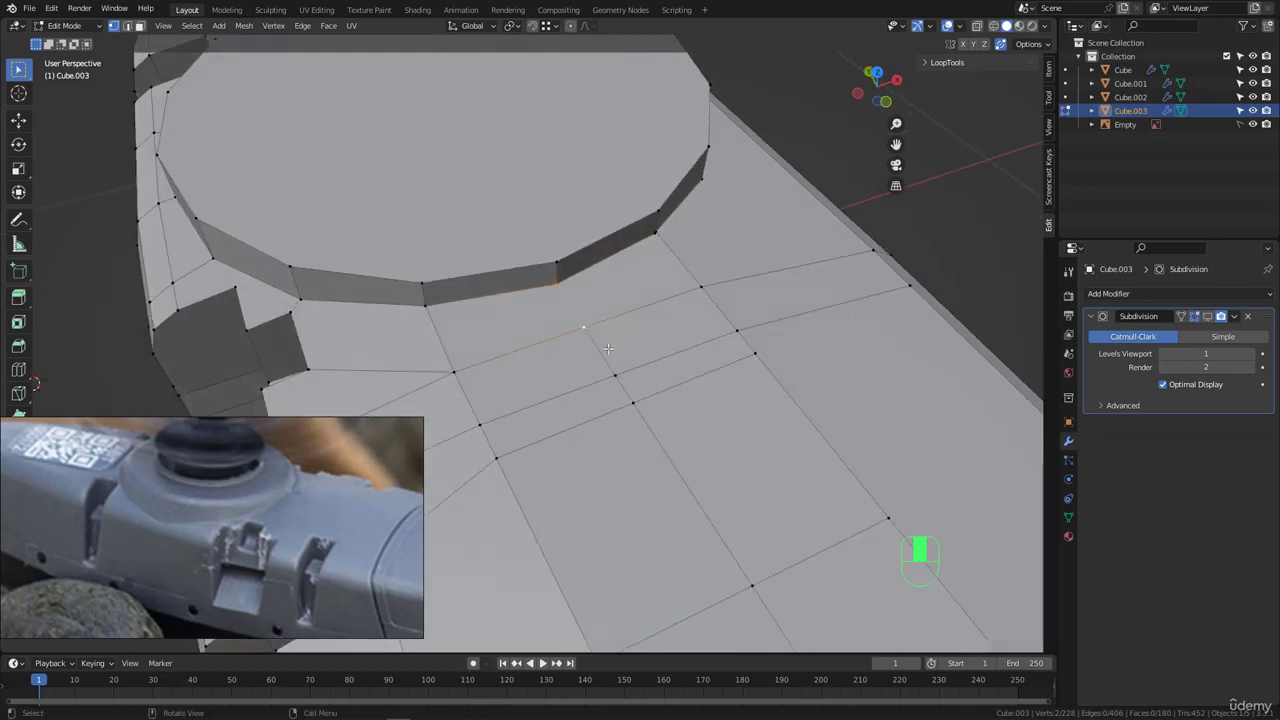
{"action": "key", "text": "2"}
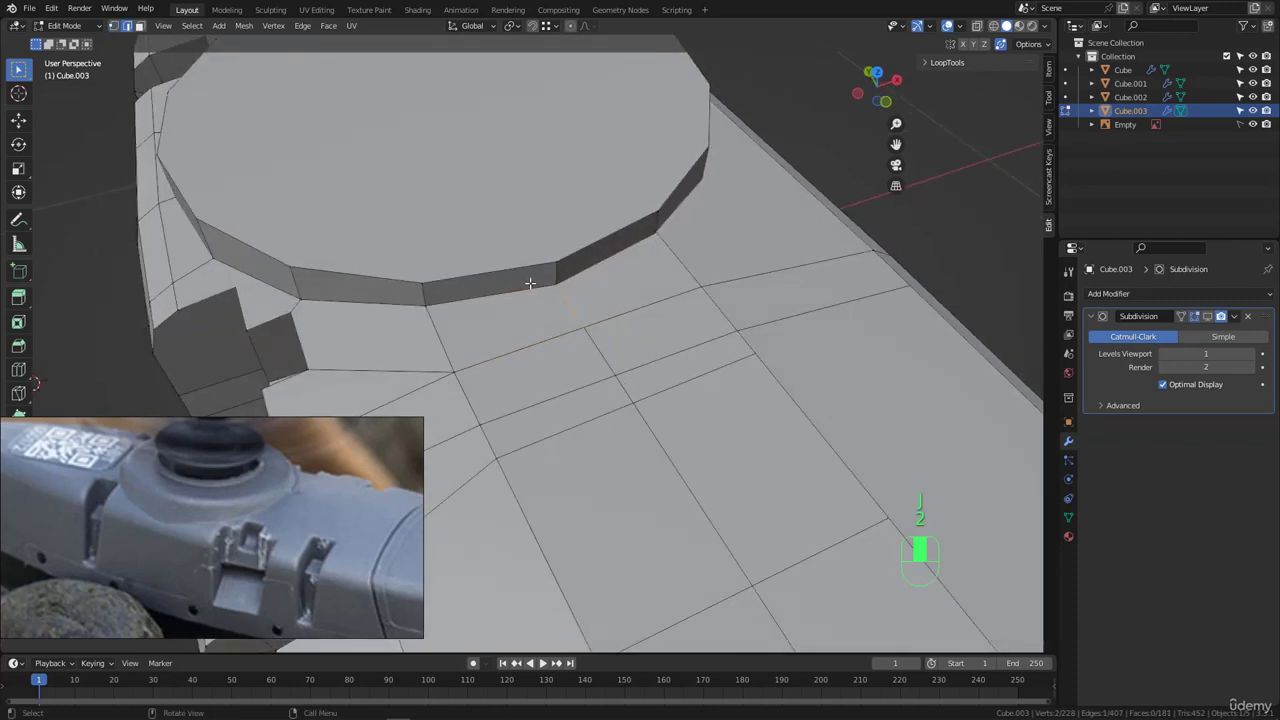
- Add a centred lengthwise loop cut on the tapered nose side of the disc and connect it to the nearest disc base vertex
{"action": "scroll", "coordinate": [530, 283], "scroll_direction": "down", "scroll_amount": 4}
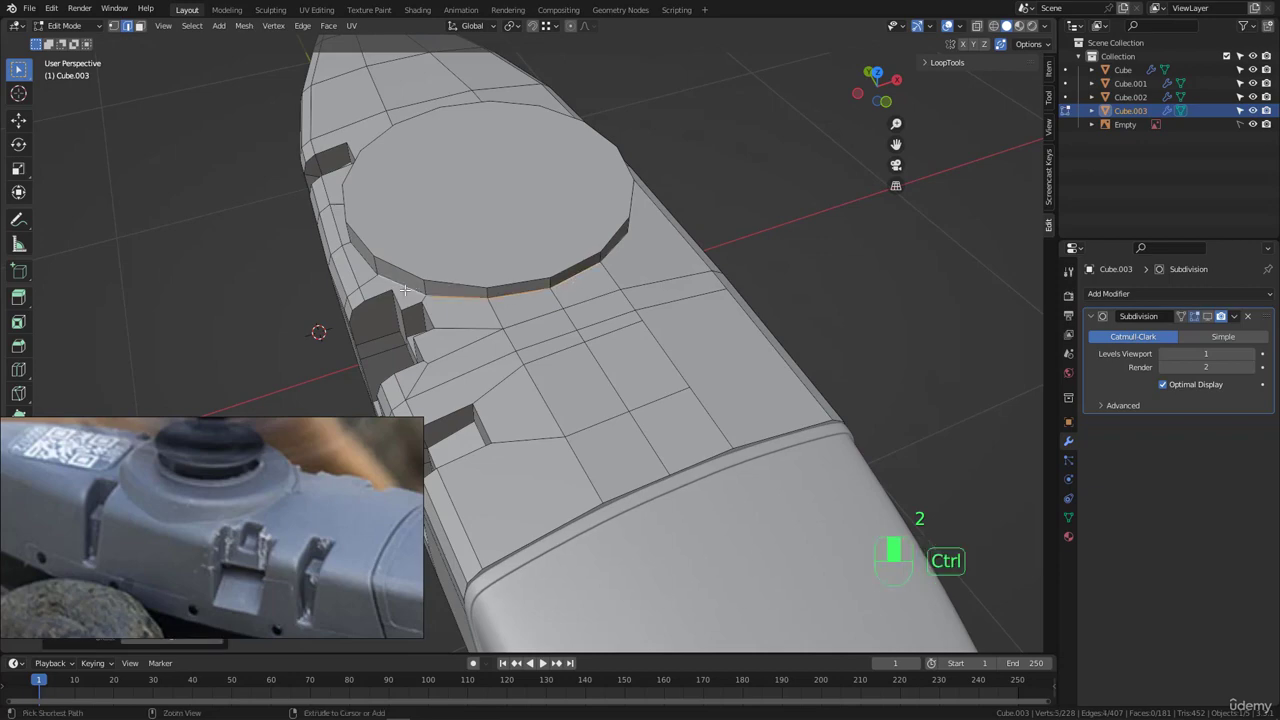
{"action": "middle_click_drag", "start_coordinate": [452, 286], "coordinate": [753, 272]}
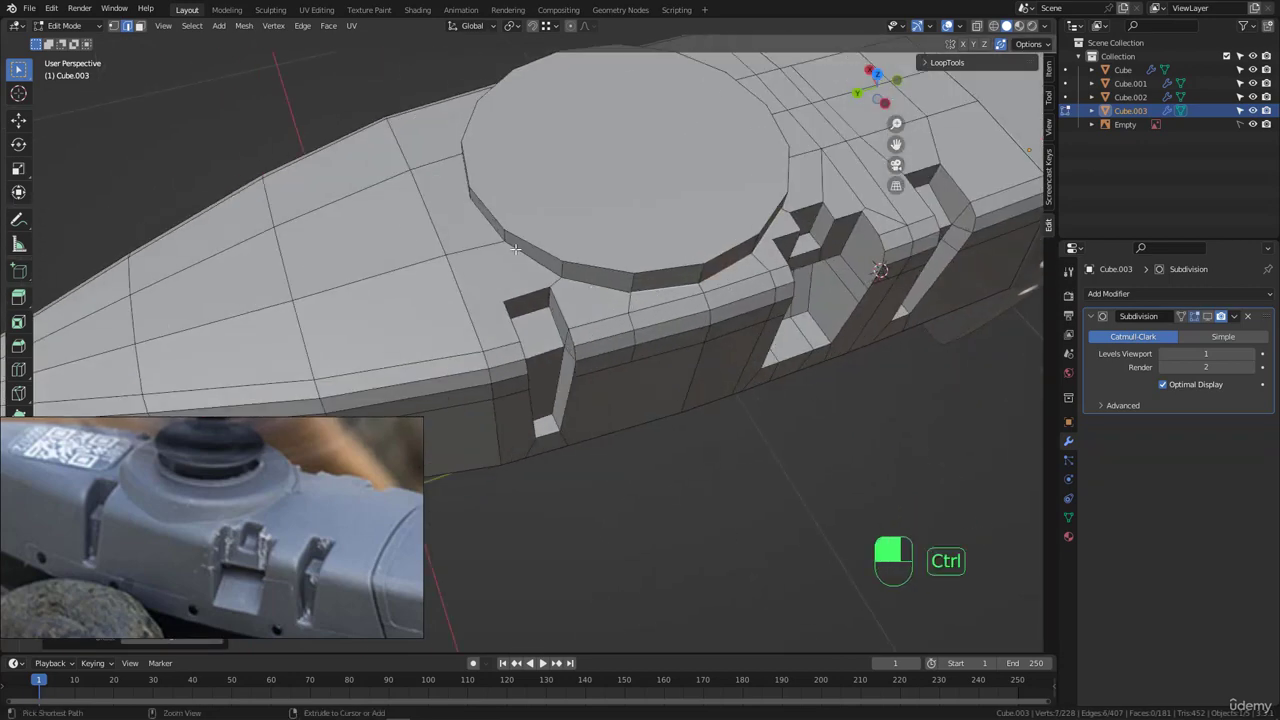
{"action": "middle_click_drag", "start_coordinate": [515, 249], "coordinate": [622, 257]}
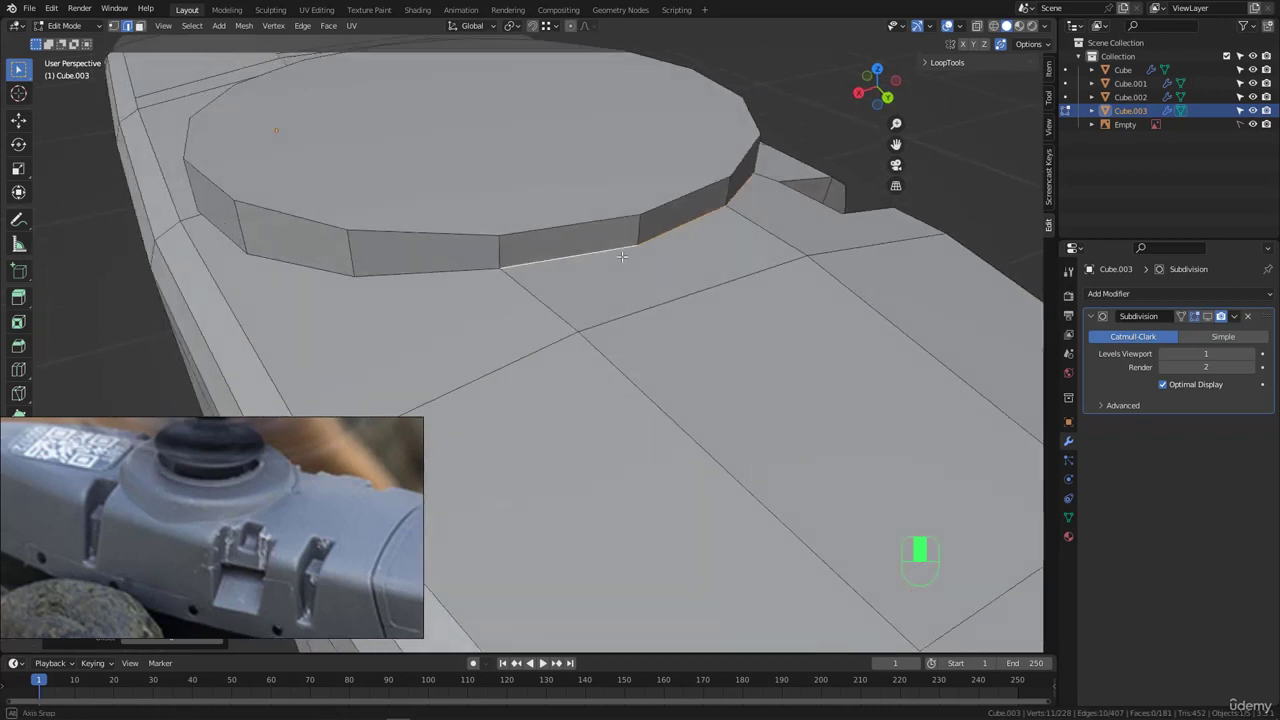
{"action": "key", "text": "ctrl+r"}
{"action": "left_click", "coordinate": [704, 295]}
{"action": "right_click", "coordinate": [704, 295]}
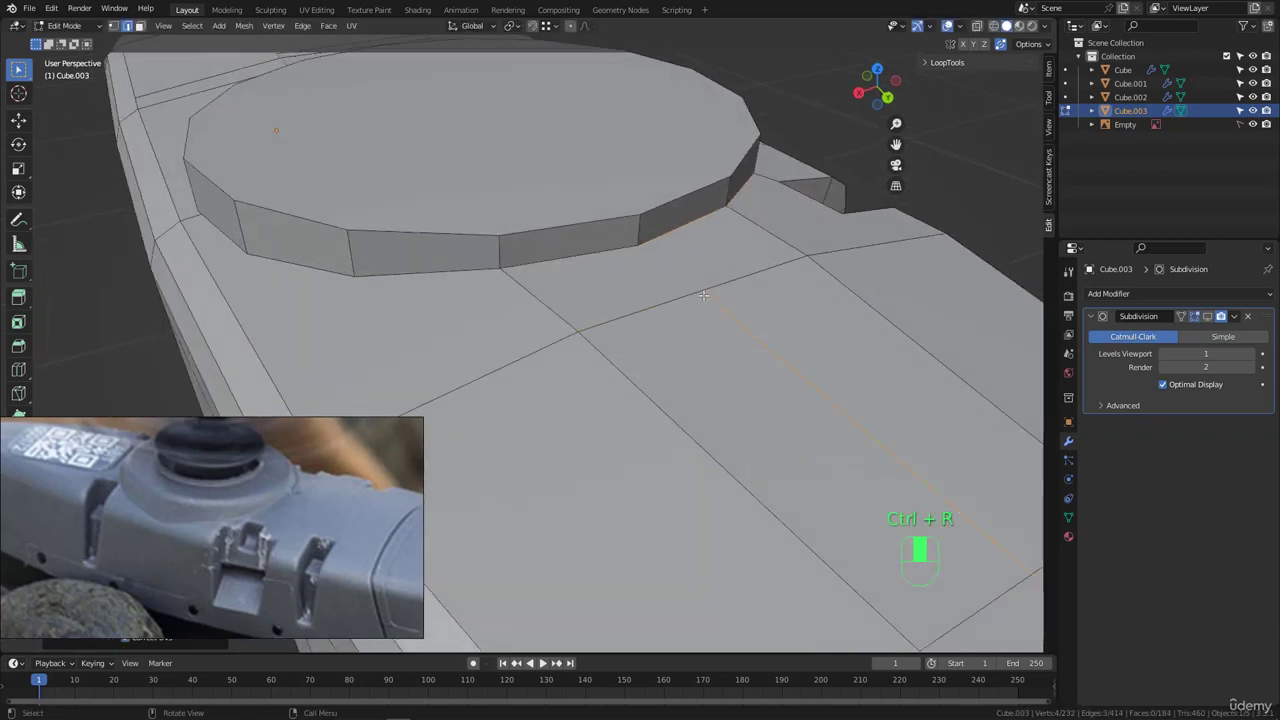
{"action": "key", "text": "1"}
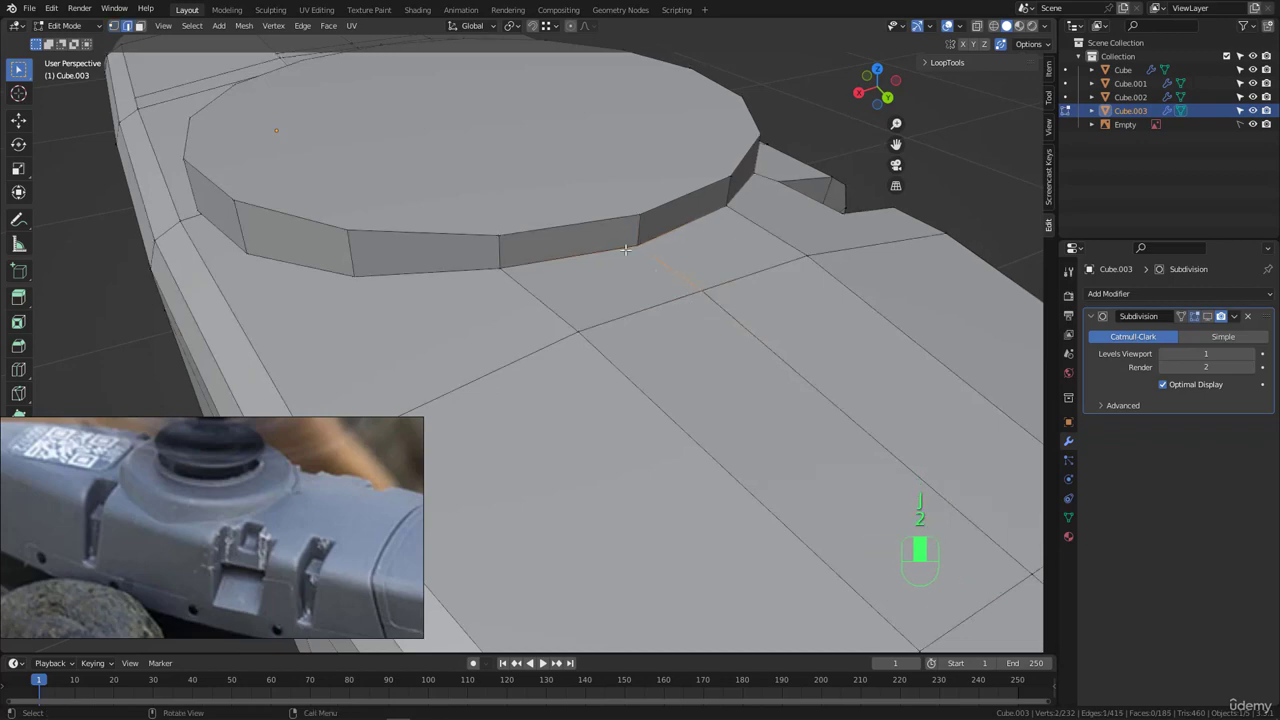
- Select the complete edge loop around the disc's base and bevel it about 1.55 cm wide with two segments
{"action": "middle_click_drag", "start_coordinate": [625, 249], "coordinate": [215, 264]}
{"action": "left_click", "coordinate": [566, 270], "text": "alt+shift"}
{"action": "middle_click_drag", "start_coordinate": [680, 274], "coordinate": [614, 300]}
{"action": "key", "text": "ctrl+z"}
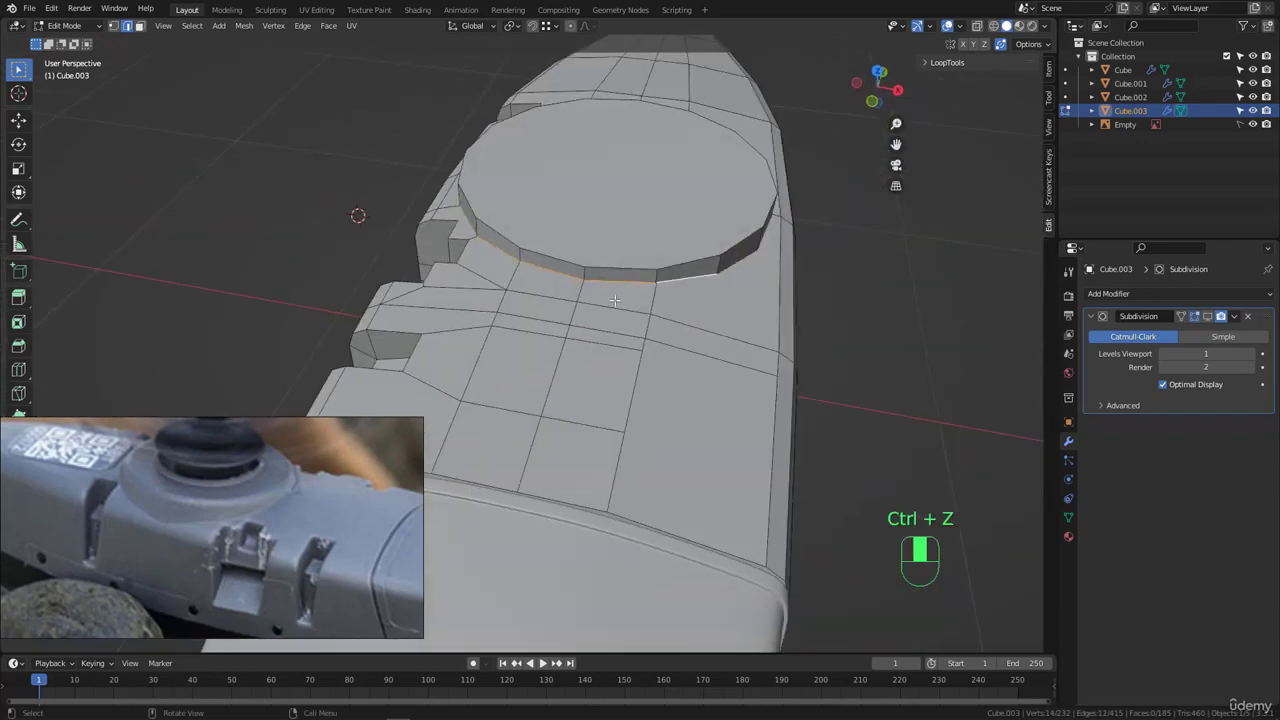
{"action": "scroll", "coordinate": [614, 300], "scroll_direction": "up", "scroll_amount": 8}
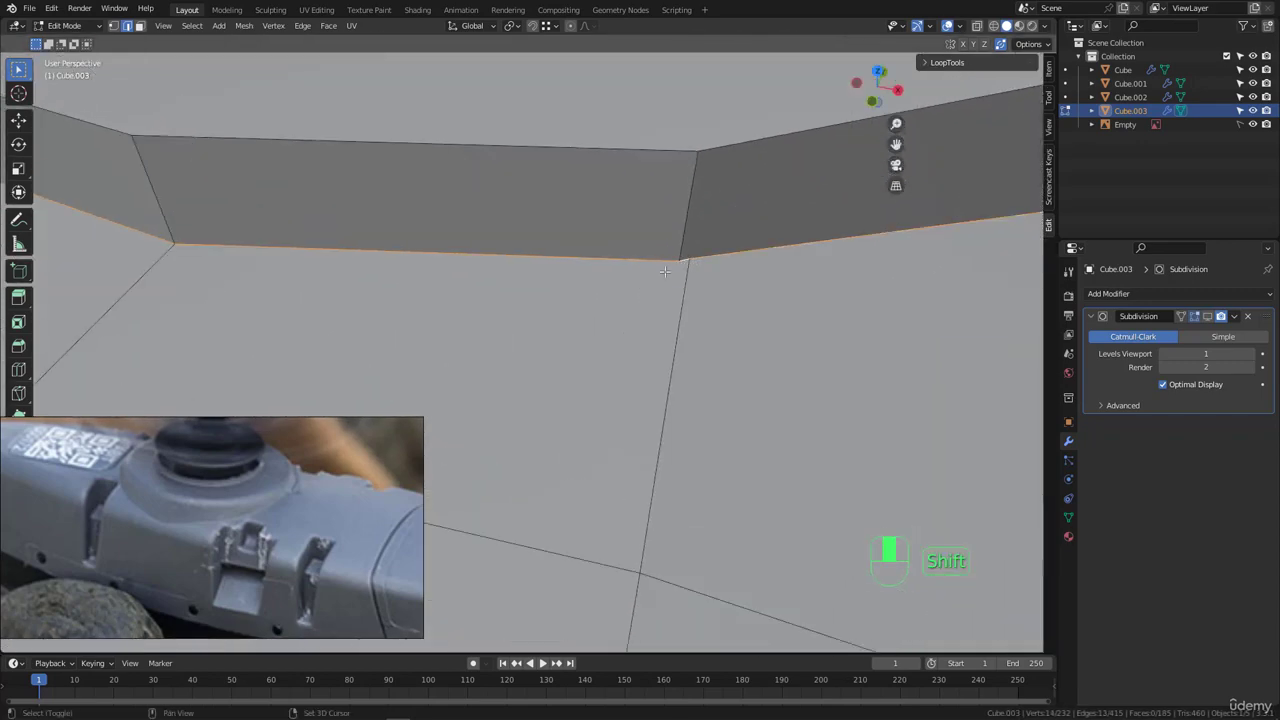
{"action": "scroll", "coordinate": [665, 272], "scroll_direction": "down", "scroll_amount": 8}
{"action": "middle_click_drag", "start_coordinate": [815, 275], "coordinate": [746, 277]}
{"action": "left_click", "coordinate": [728, 294], "text": "ctrl"}
{"action": "middle_click_drag", "start_coordinate": [850, 262], "coordinate": [604, 302]}
{"action": "left_click", "coordinate": [617, 301], "text": "ctrl"}
{"action": "scroll", "coordinate": [640, 300], "scroll_direction": "down", "scroll_amount": 4}
{"action": "middle_click_drag", "start_coordinate": [850, 290], "coordinate": [590, 320]}
{"action": "scroll", "coordinate": [609, 330], "scroll_direction": "up", "scroll_amount": 4}
{"action": "middle_click_drag", "start_coordinate": [590, 320], "coordinate": [654, 272], "text": "shift"}
{"action": "scroll", "coordinate": [610, 287], "scroll_direction": "up", "scroll_amount": 4}
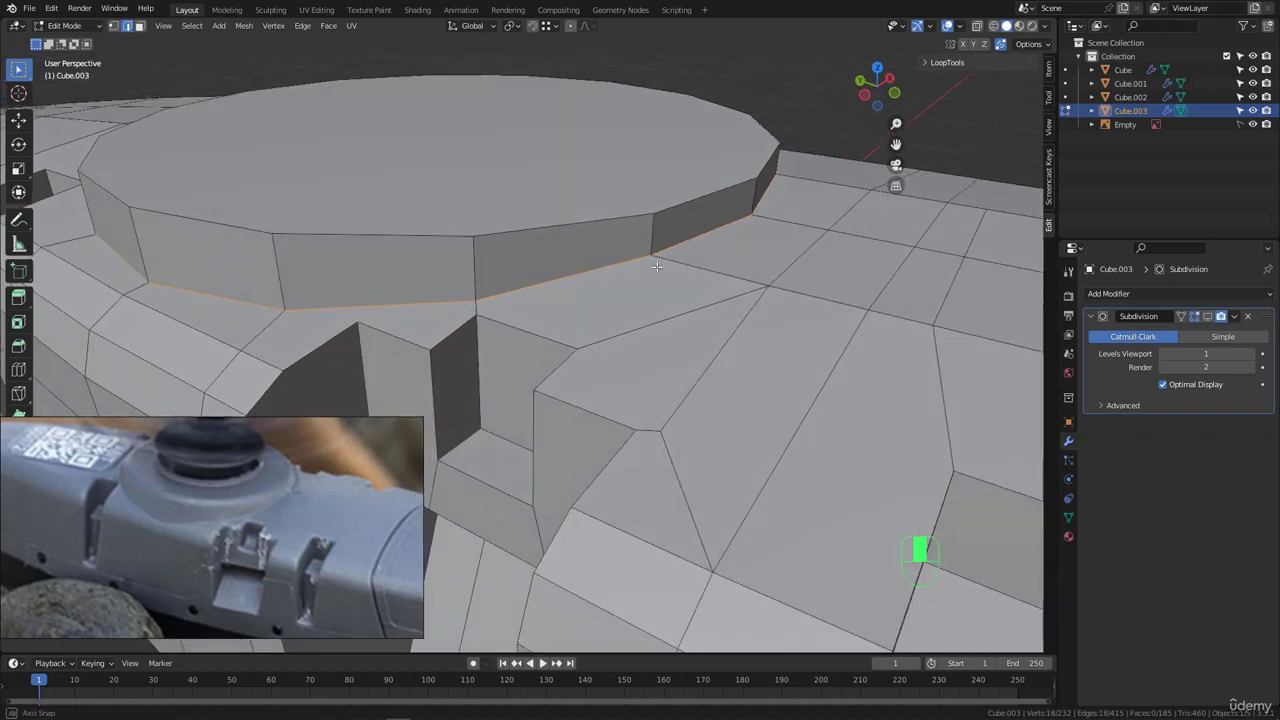
{"action": "key", "text": "ctrl+b"}
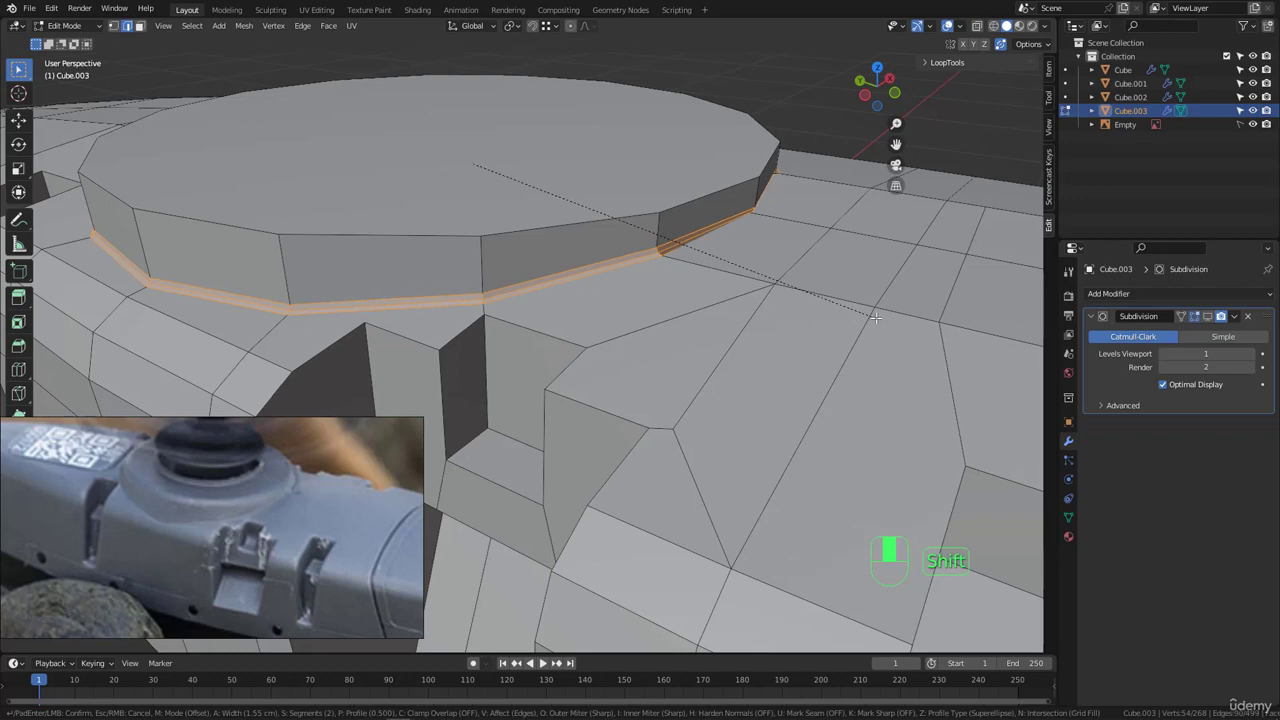
{"action": "left_click", "coordinate": [875, 317]}
- Examine how the new bevel edges converge at the disc's base corner where the top surface's lengthwise edge meets it
{"action": "middle_click_drag", "start_coordinate": [736, 250], "coordinate": [603, 291]}
{"action": "scroll", "coordinate": [605, 293], "scroll_direction": "up", "scroll_amount": 3}
{"action": "scroll", "coordinate": [606, 294], "scroll_direction": "up", "scroll_amount": 1}
{"action": "key", "text": "ctrl+alt+g"}
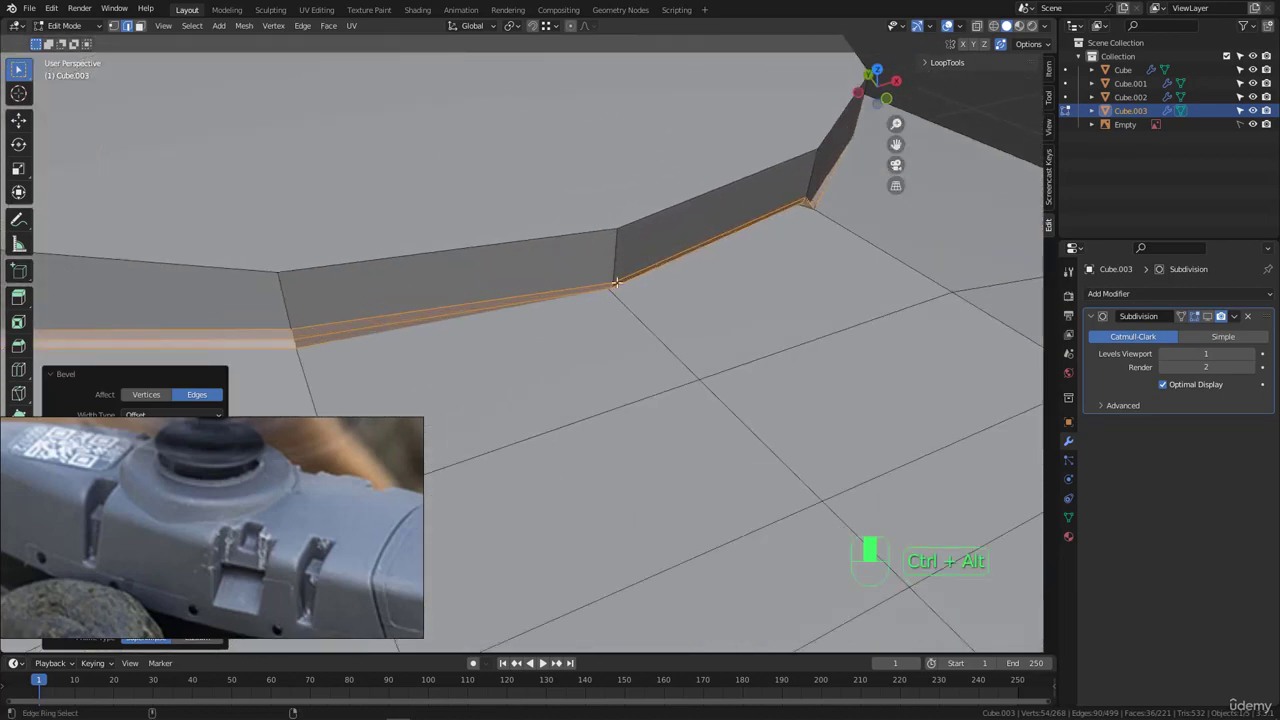
{"action": "mouse_move", "coordinate": [613, 260]}
{"action": "left_mouse_down"}
{"action": "mouse_move", "coordinate": [556, 287]}
{"action": "mouse_move", "coordinate": [604, 330]}
{"action": "left_mouse_up"}
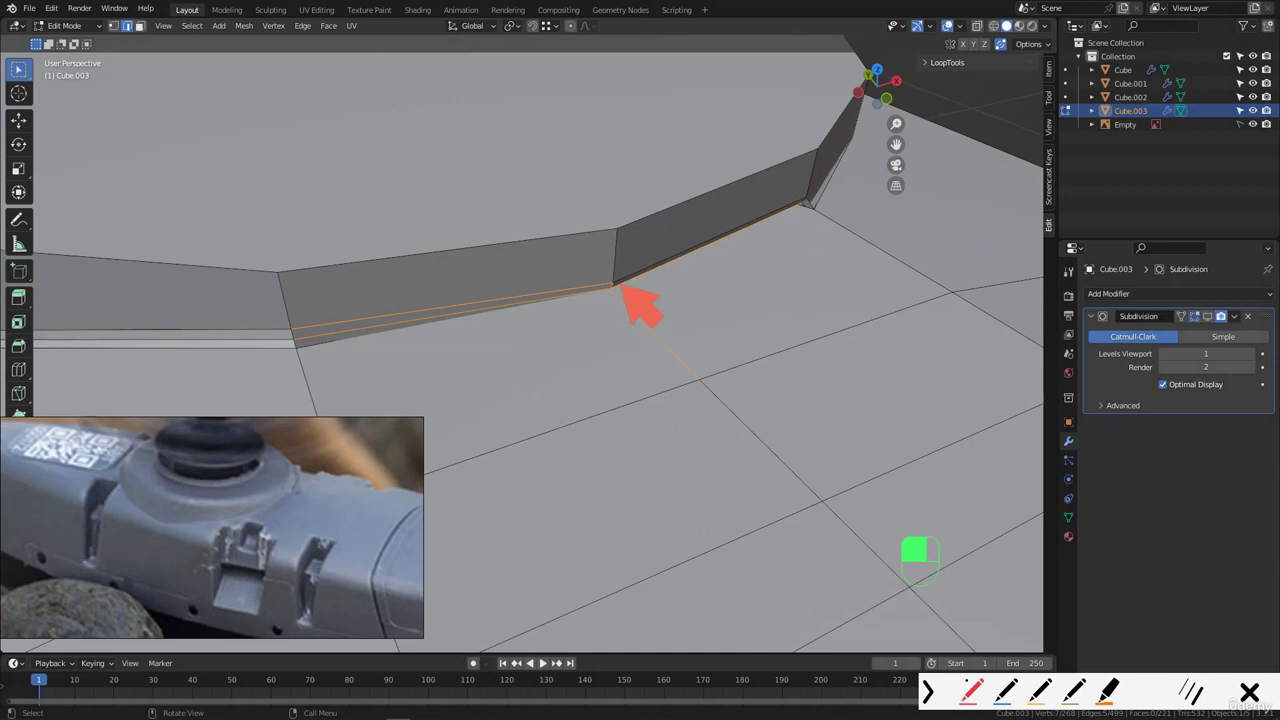
{"action": "mouse_move", "coordinate": [596, 266]}
{"action": "left_mouse_down"}
{"action": "mouse_move", "coordinate": [651, 268]}
{"action": "mouse_move", "coordinate": [590, 270]}
{"action": "left_mouse_up"}
{"action": "key", "text": "Escape"}
{"action": "scroll", "coordinate": [646, 278], "scroll_direction": "down", "scroll_amount": 6}
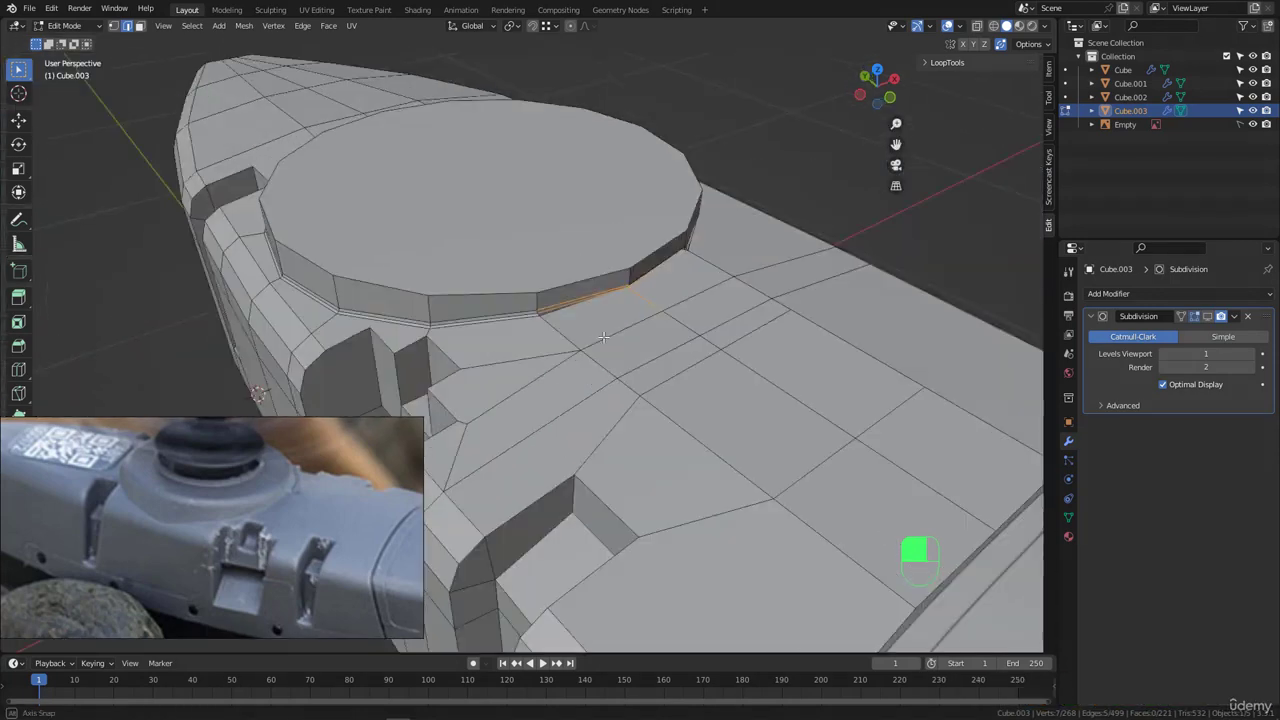
- Undo the edge selection and the two-segment bevel around the disc's base
{"action": "middle_click_drag", "start_coordinate": [600, 337], "coordinate": [708, 289]}
{"action": "scroll", "coordinate": [683, 323], "scroll_direction": "down", "scroll_amount": 3}
{"action": "scroll", "coordinate": [506, 294], "scroll_direction": "down", "scroll_amount": 3}
{"action": "key", "text": "ctrl+z"}
{"action": "scroll", "coordinate": [617, 223], "scroll_direction": "up", "scroll_amount": 4}
{"action": "key", "text": "ctrl+z"}
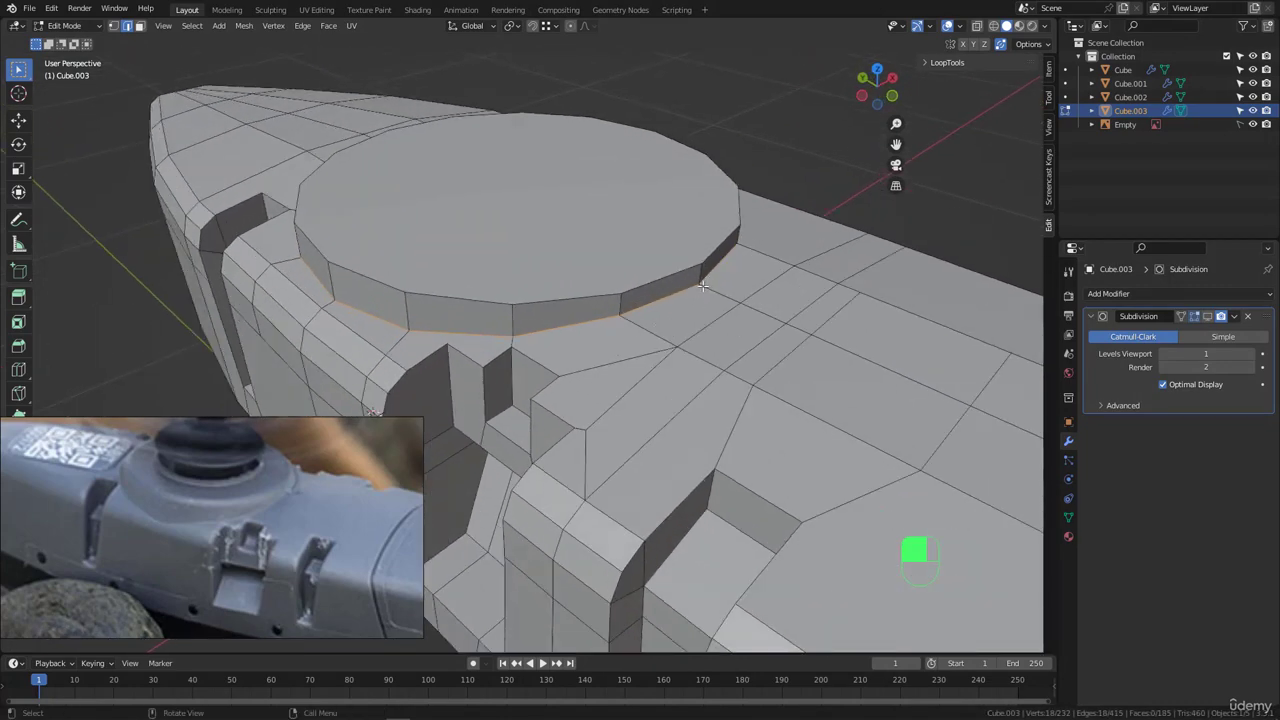
- Turn on the Face Orientation overlay and inspect the body from several angles for flipped faces
{"action": "scroll", "coordinate": [700, 289], "scroll_direction": "up", "scroll_amount": 1}
{"action": "scroll", "coordinate": [529, 232], "scroll_direction": "down", "scroll_amount": 4}
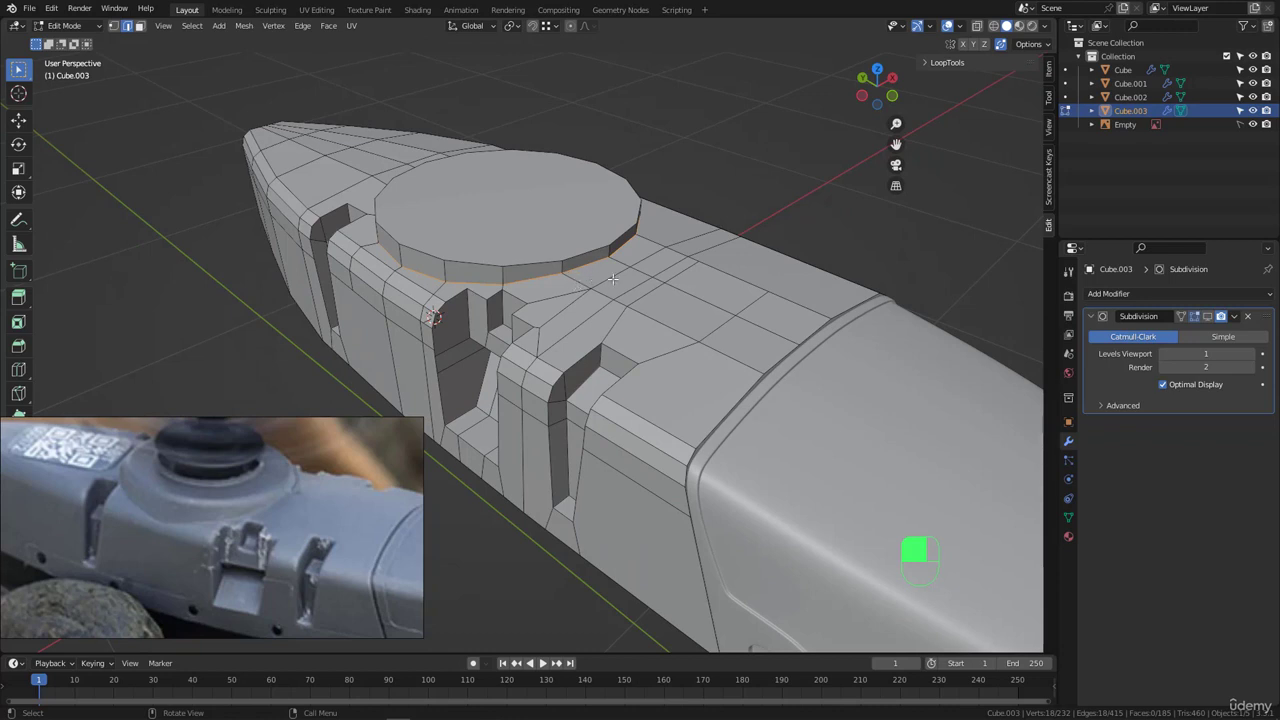
{"action": "left_click", "coordinate": [963, 28]}
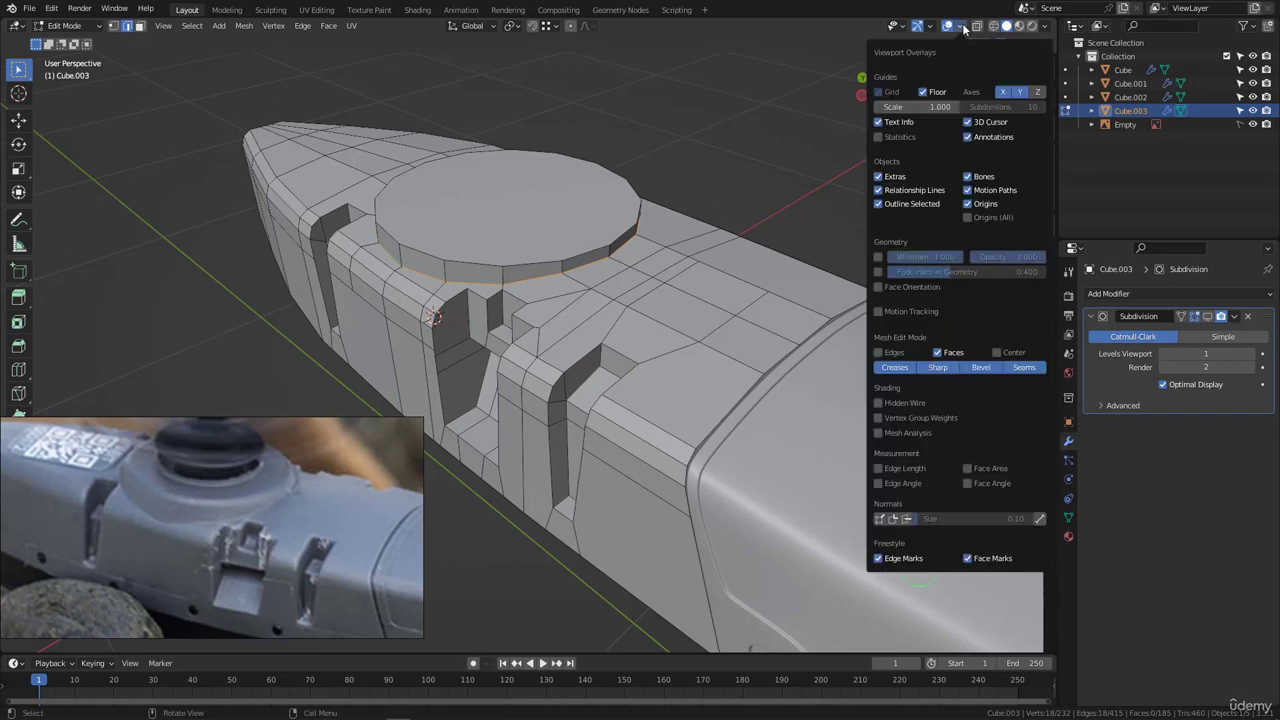
{"action": "left_click", "coordinate": [878, 287]}
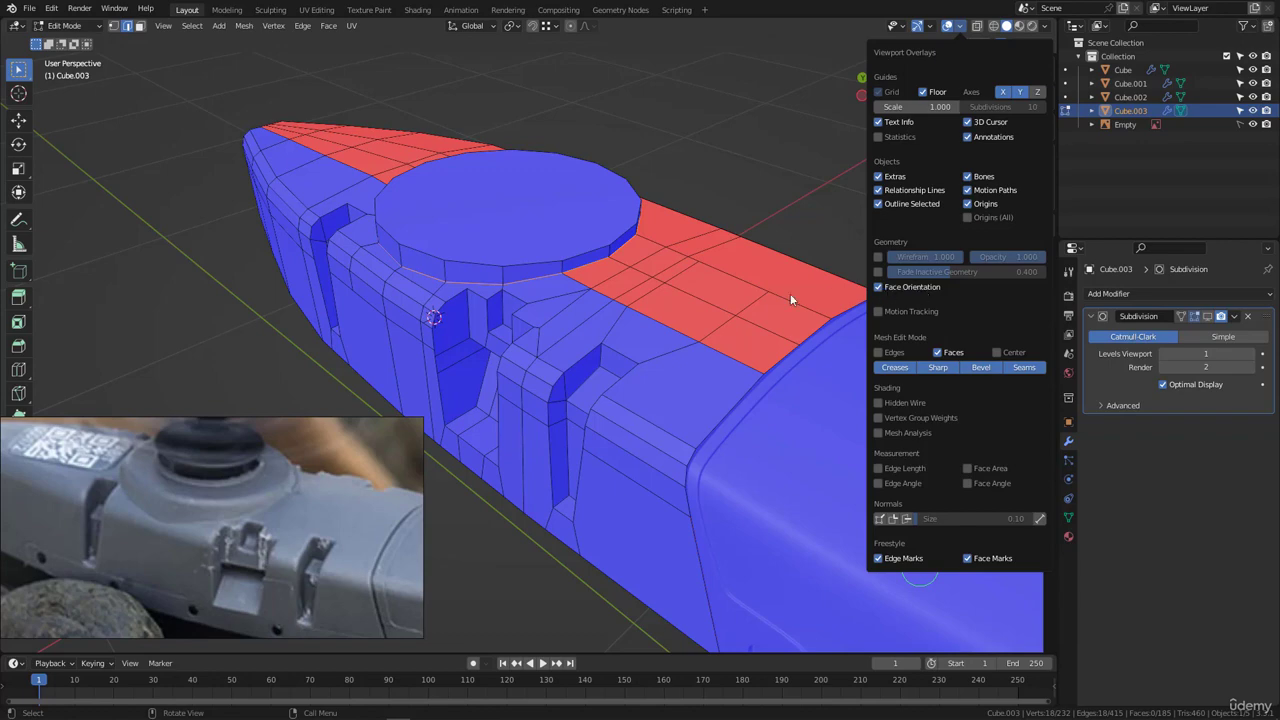
{"action": "middle_click_drag", "start_coordinate": [645, 262], "coordinate": [538, 284]}
{"action": "scroll", "coordinate": [500, 310], "scroll_direction": "up", "scroll_amount": 2}
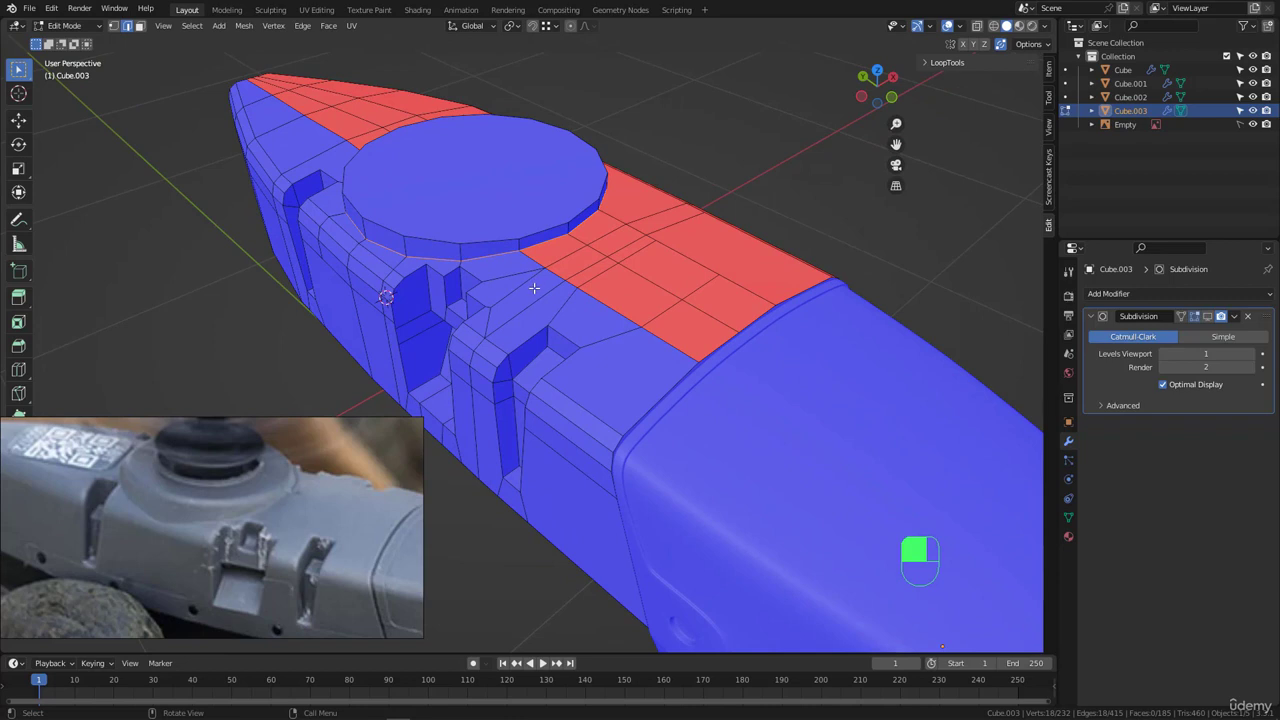
{"action": "middle_click_drag", "start_coordinate": [534, 288], "coordinate": [584, 272]}
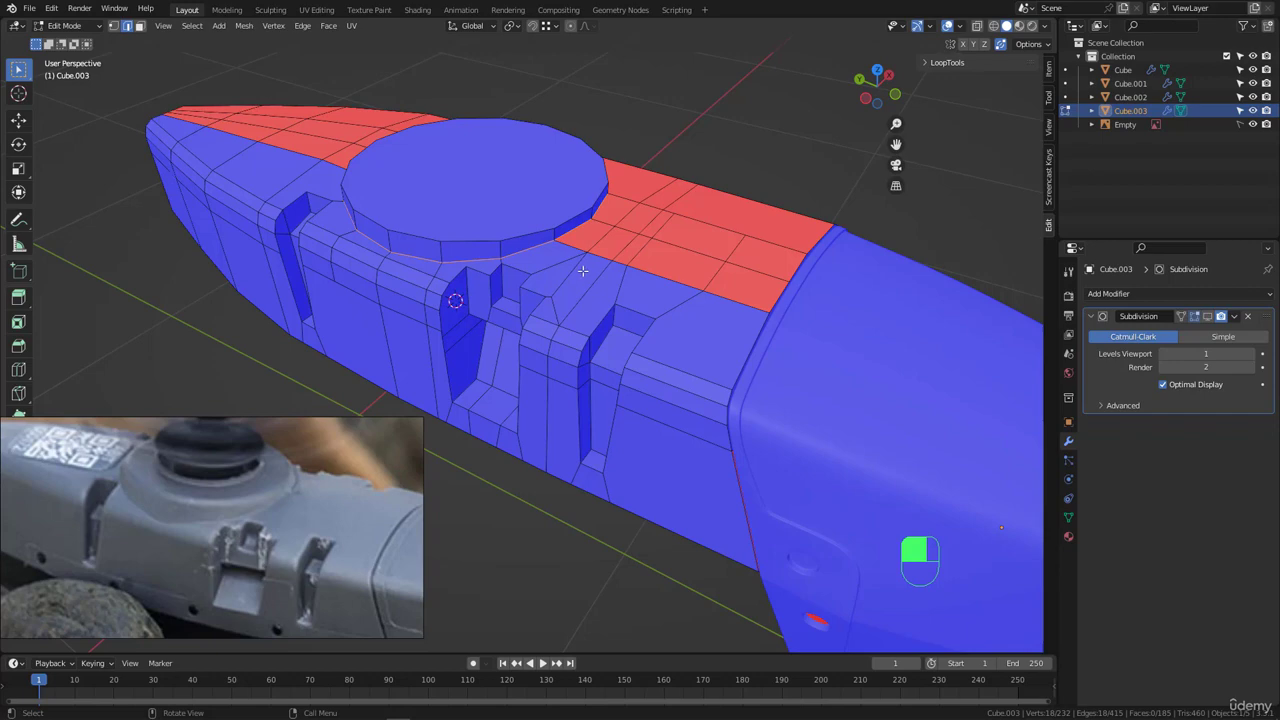
{"action": "mouse_move", "coordinate": [583, 271]}
{"action": "middle_mouse_down"}
{"action": "mouse_move", "coordinate": [560, 273]}
{"action": "mouse_move", "coordinate": [594, 275]}
{"action": "middle_mouse_up"}
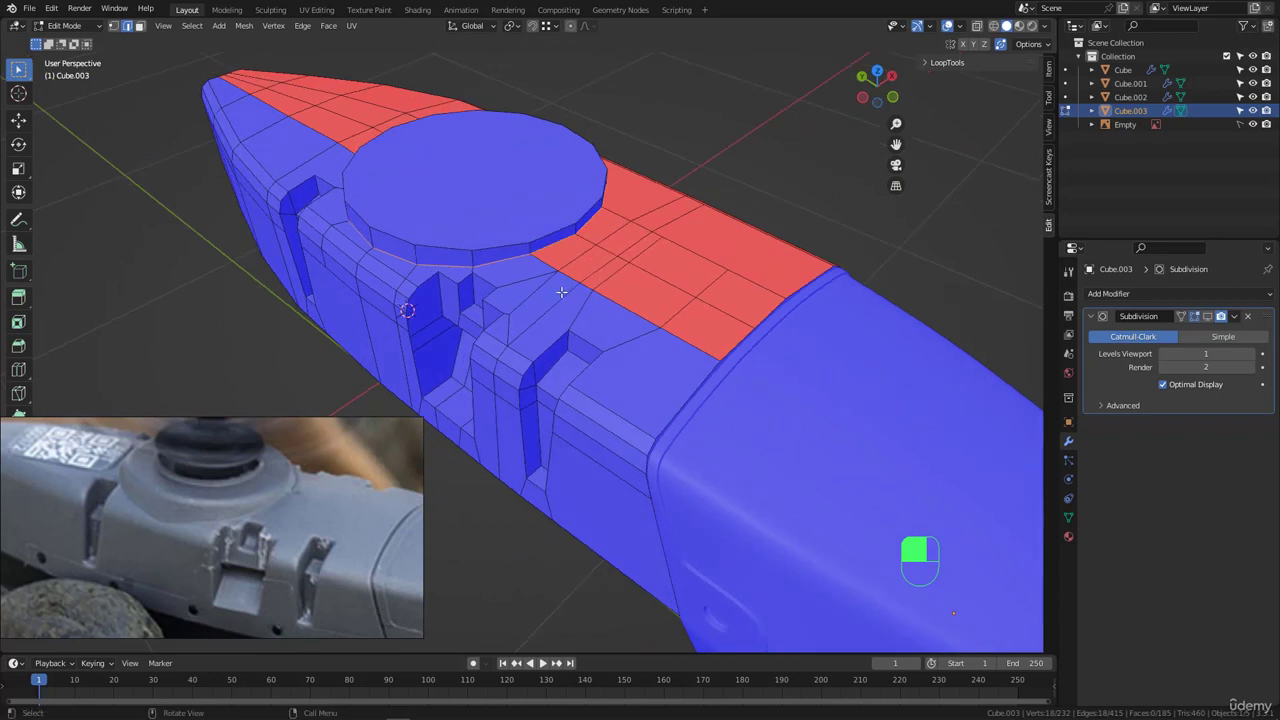
{"action": "mouse_move", "coordinate": [565, 291]}
{"action": "middle_mouse_down"}
{"action": "mouse_move", "coordinate": [429, 250]}
{"action": "mouse_move", "coordinate": [423, 206]}
{"action": "mouse_move", "coordinate": [498, 163]}
{"action": "mouse_move", "coordinate": [584, 302]}
{"action": "middle_mouse_up"}
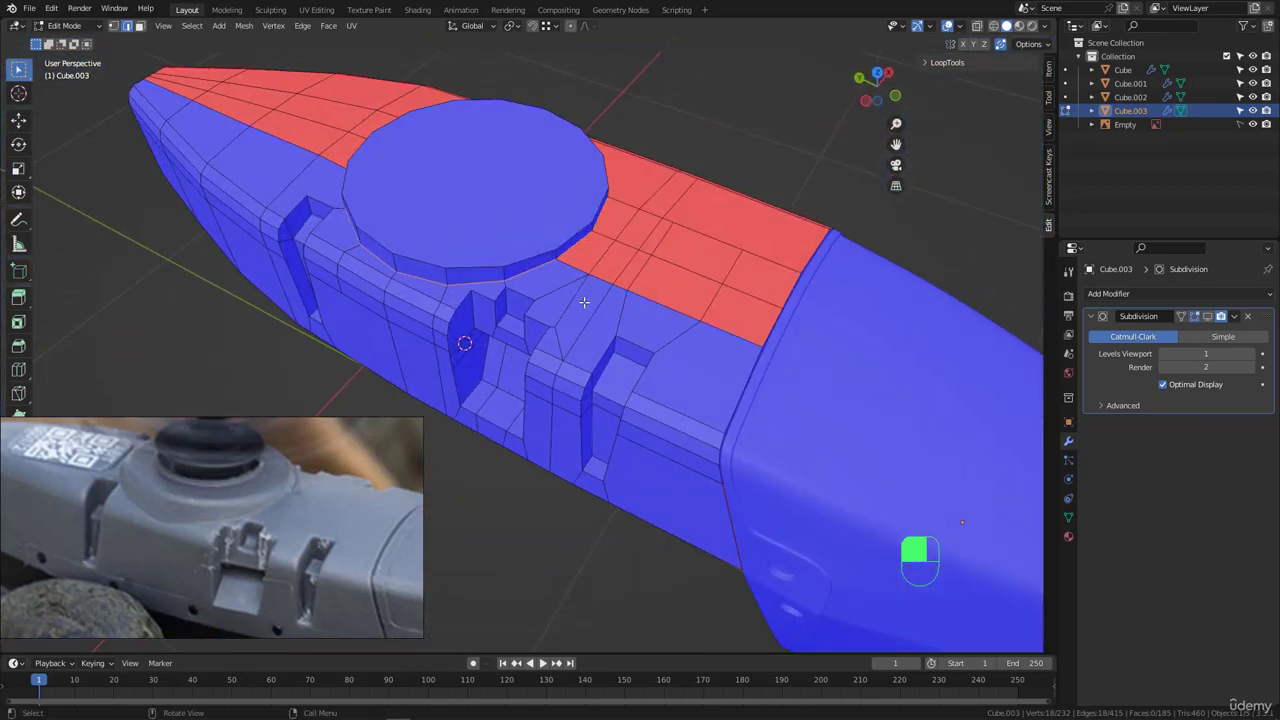
- Recalculate the normals of all the body's faces to point outside and turn off the Face Orientation overlay
{"action": "key", "text": "a"}
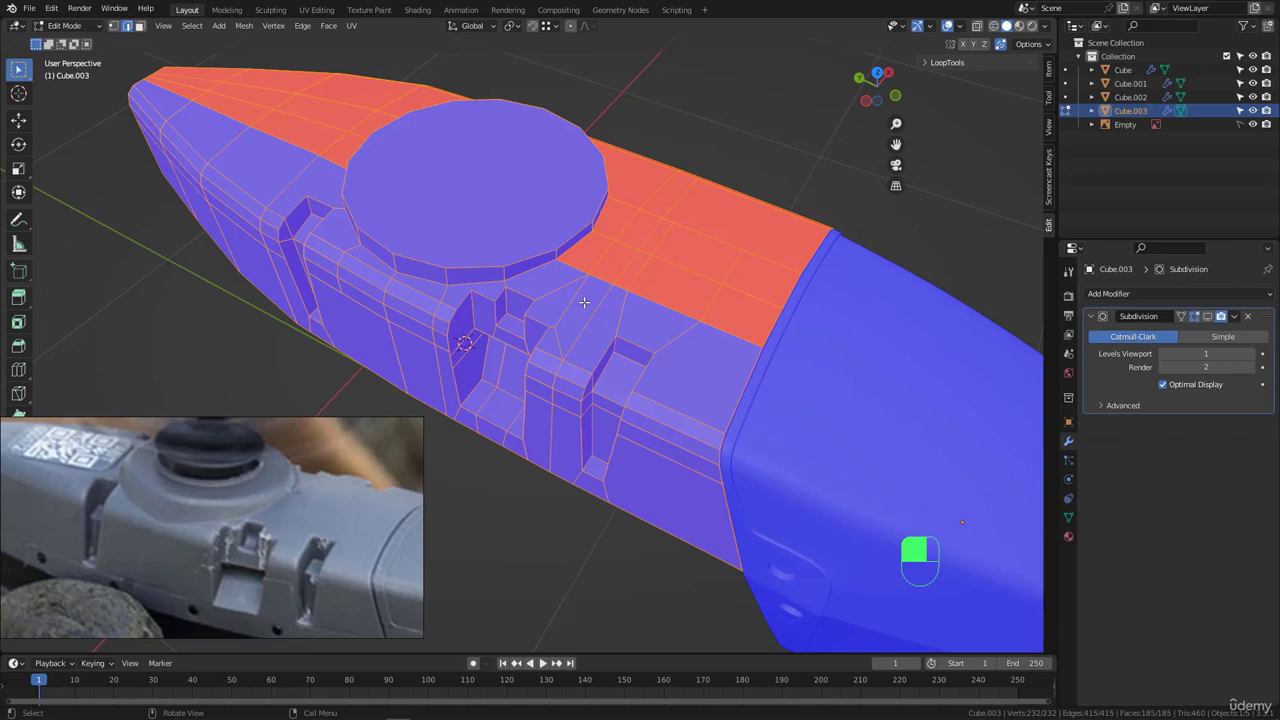
{"action": "key", "text": "shift+n"}
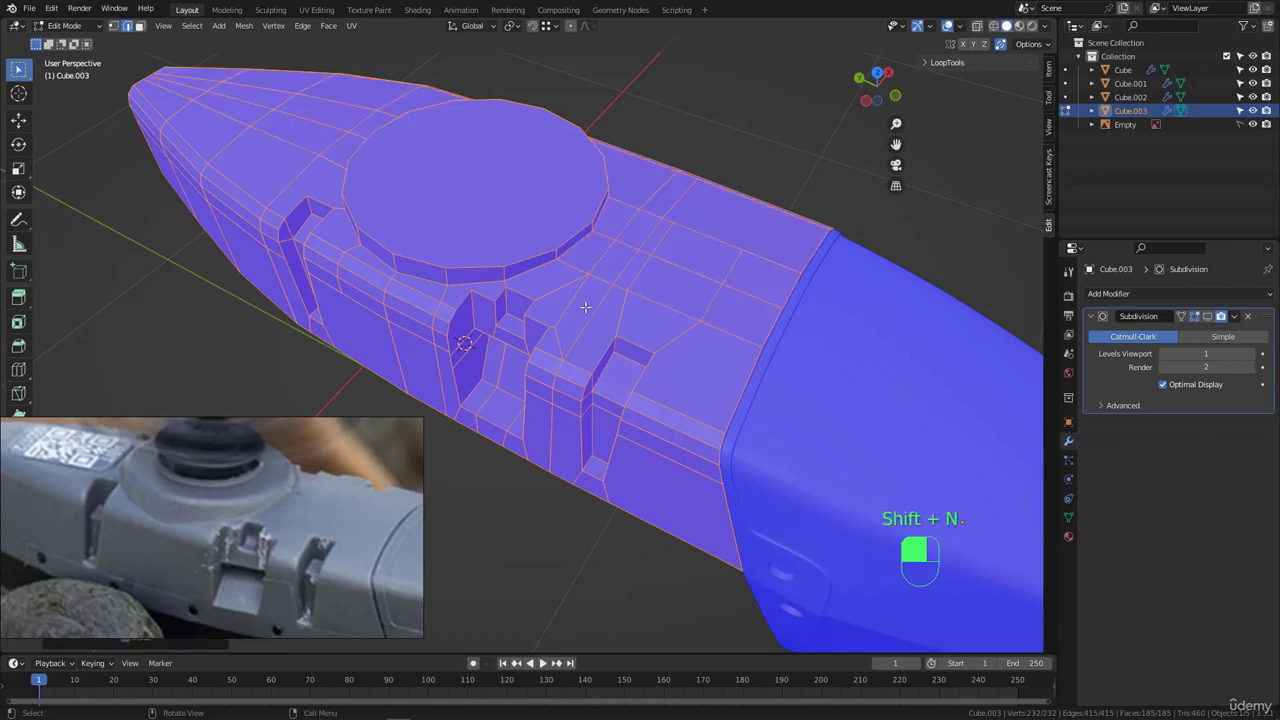
{"action": "left_click", "coordinate": [962, 27]}
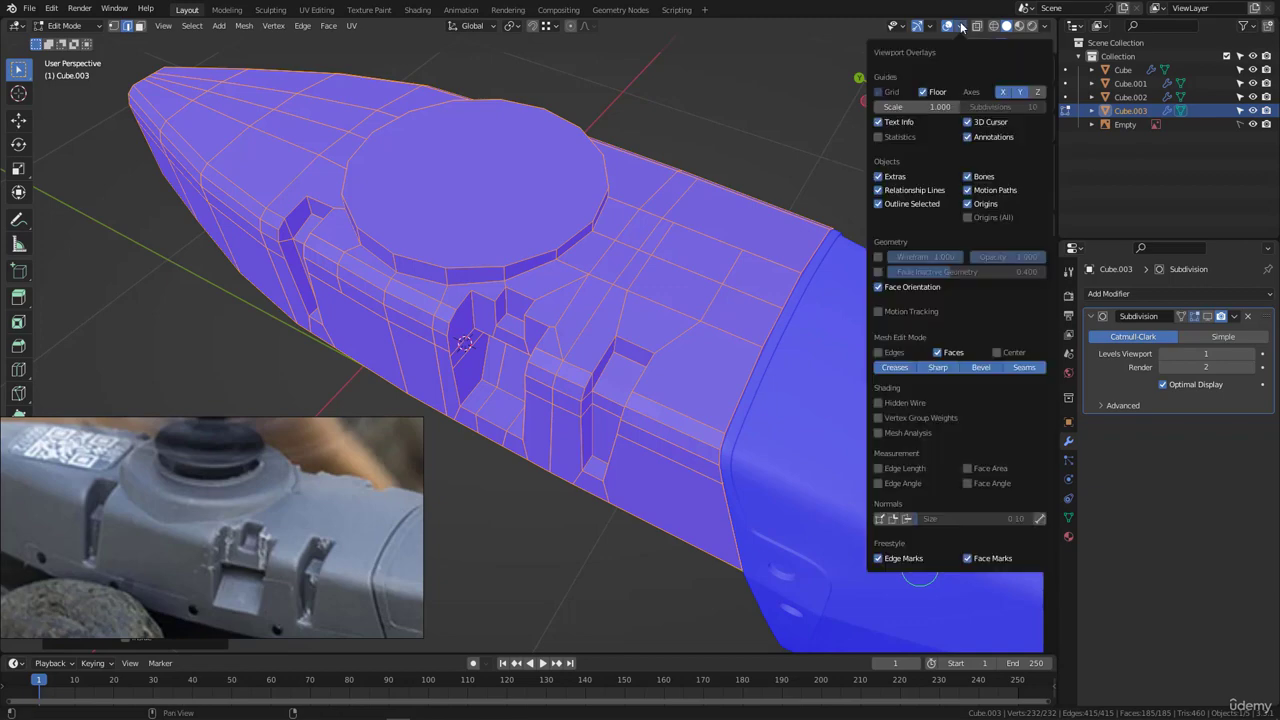
{"action": "left_click", "coordinate": [879, 289]}
{"action": "middle_click_drag", "start_coordinate": [608, 248], "coordinate": [566, 229]}
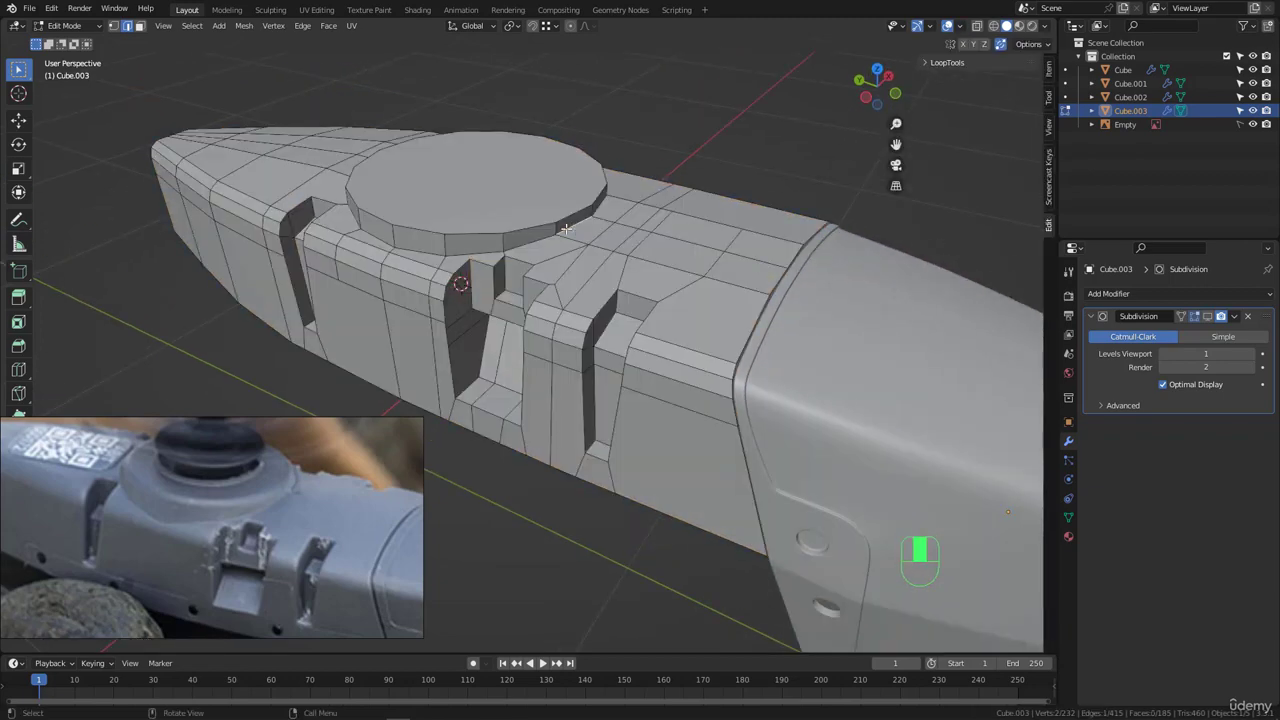
- Select the complete ring of edges around the raised disc's base, on both sides of the body
{"action": "scroll", "coordinate": [566, 229], "scroll_direction": "up", "scroll_amount": 2}
{"action": "left_click", "coordinate": [573, 227], "text": "alt"}
{"action": "middle_click_drag", "start_coordinate": [636, 208], "coordinate": [474, 208]}
{"action": "scroll", "coordinate": [370, 284], "scroll_direction": "up", "scroll_amount": 2}
{"action": "scroll", "coordinate": [376, 286], "scroll_direction": "up", "scroll_amount": 4}
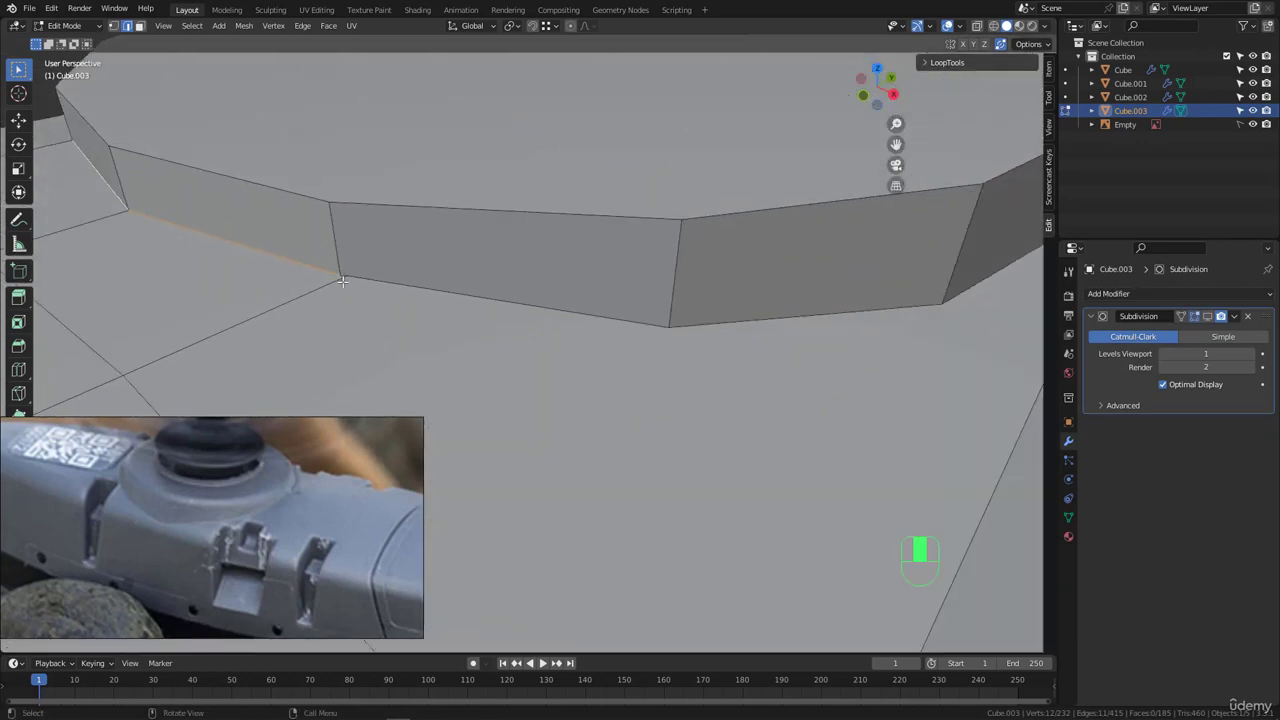
{"action": "left_click", "coordinate": [377, 279], "text": "alt+shift"}
{"action": "left_click_drag", "start_coordinate": [305, 287], "coordinate": [282, 314], "text": "ctrl"}
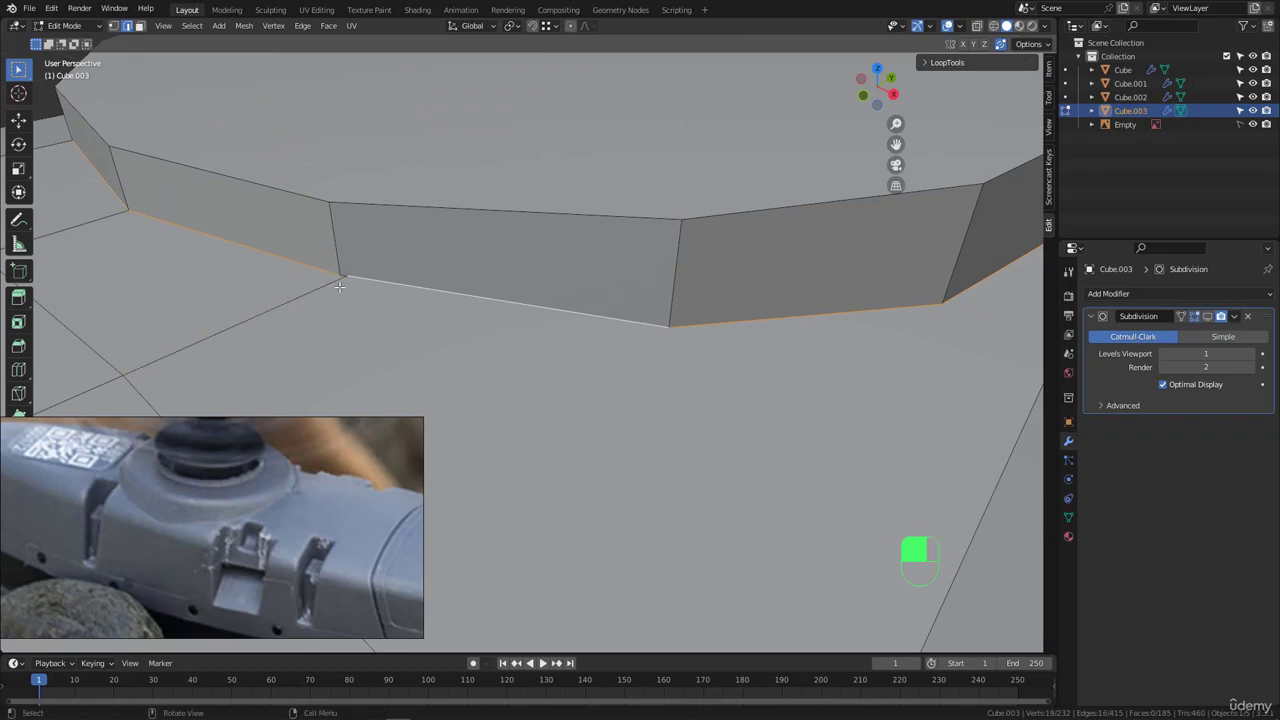
{"action": "scroll", "coordinate": [350, 282], "scroll_direction": "up", "scroll_amount": 3}
{"action": "left_click", "coordinate": [341, 271], "text": "shift"}
{"action": "scroll", "coordinate": [401, 248], "scroll_direction": "down", "scroll_amount": 10}
{"action": "middle_click_drag", "start_coordinate": [414, 233], "coordinate": [238, 238]}
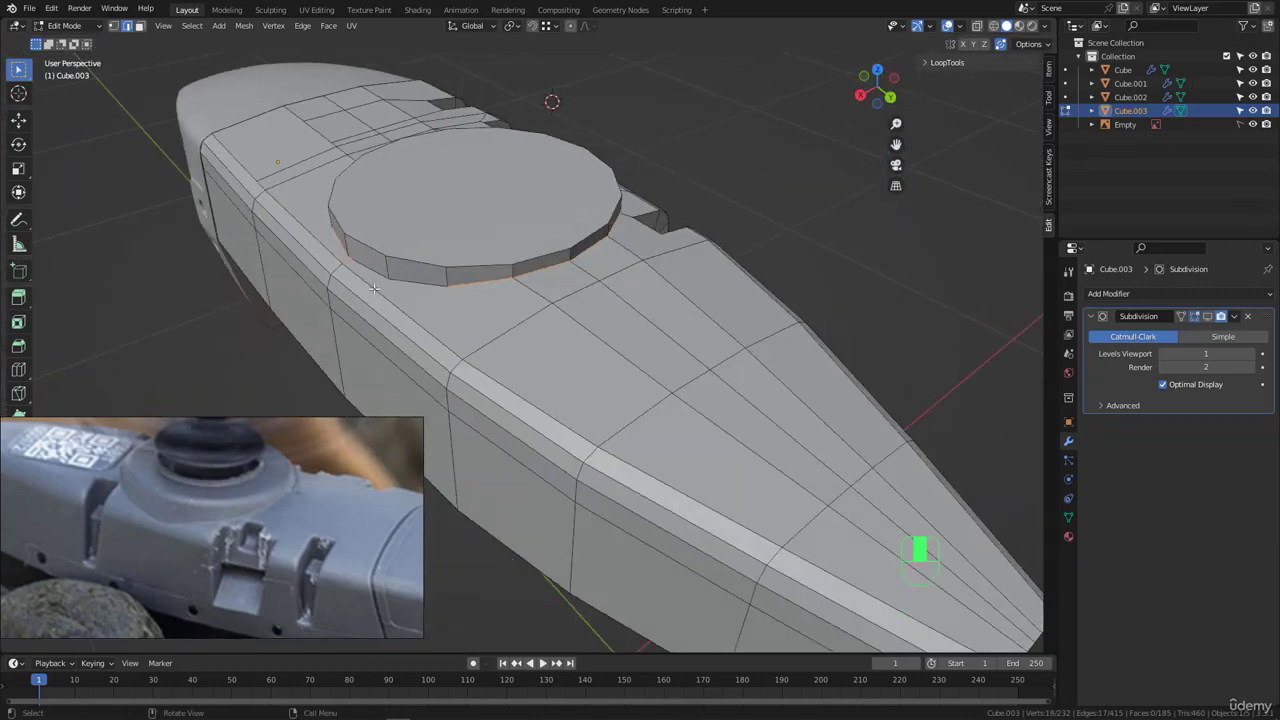
{"action": "scroll", "coordinate": [375, 268], "scroll_direction": "up", "scroll_amount": 3}
{"action": "left_click", "coordinate": [365, 252], "text": "alt+shift"}
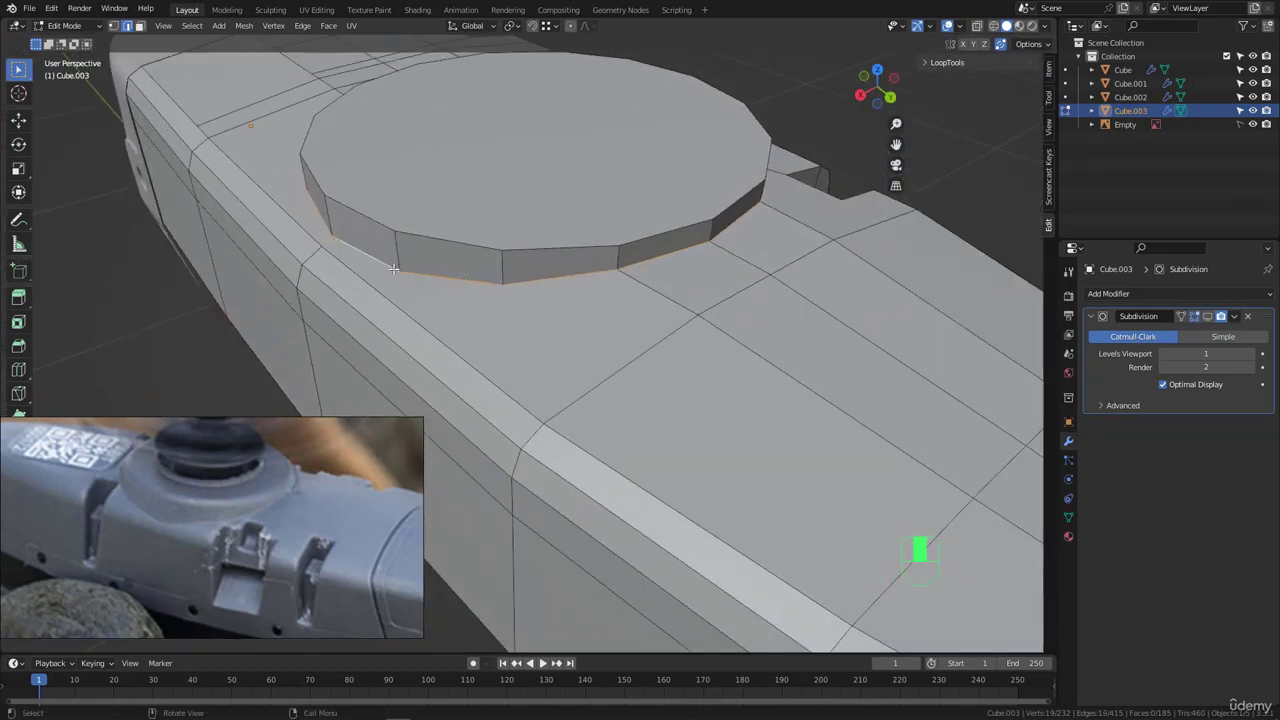
- Bevel the disc's base edges with two segments and a width of about 1.2 cm
{"action": "mouse_move", "coordinate": [365, 252]}
{"action": "middle_mouse_down"}
{"action": "mouse_move", "coordinate": [420, 258]}
{"action": "mouse_move", "coordinate": [363, 253]}
{"action": "middle_mouse_up"}
{"action": "key", "text": "ctrl+b"}
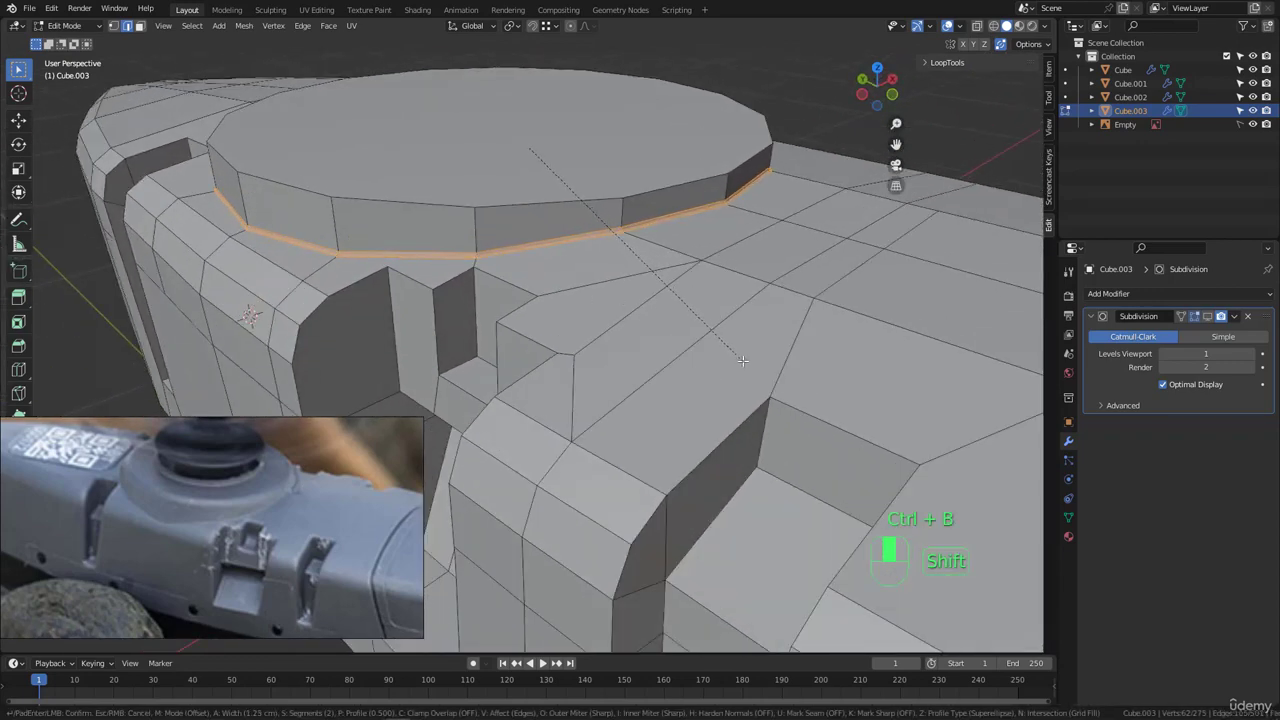
{"action": "left_click", "coordinate": [743, 360]}
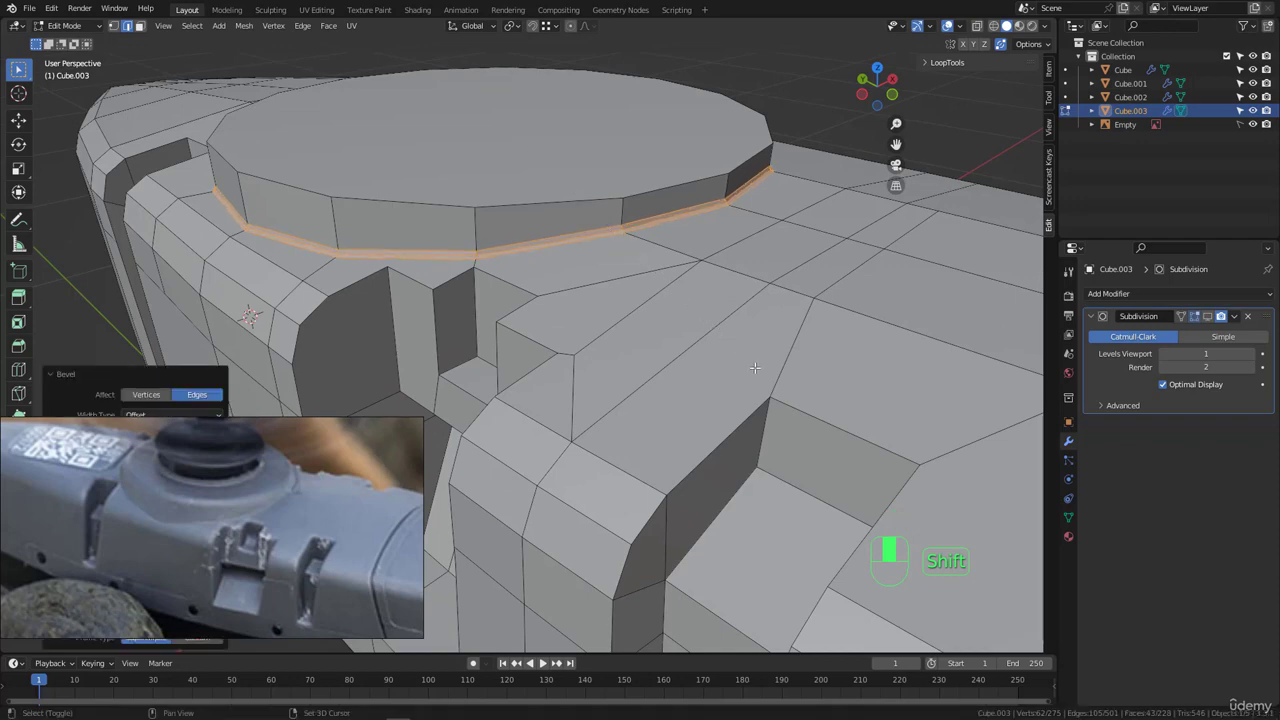
- Select the edge loop around the disc's top and raise it slightly along the Z axis
{"action": "middle_click_drag", "start_coordinate": [743, 360], "coordinate": [642, 380]}
{"action": "scroll", "coordinate": [600, 340], "scroll_direction": "up", "scroll_amount": 3}
{"action": "middle_click_drag", "start_coordinate": [480, 278], "coordinate": [684, 250]}
{"action": "scroll", "coordinate": [492, 265], "scroll_direction": "down", "scroll_amount": 3}
{"action": "left_click", "coordinate": [684, 250], "text": "alt"}
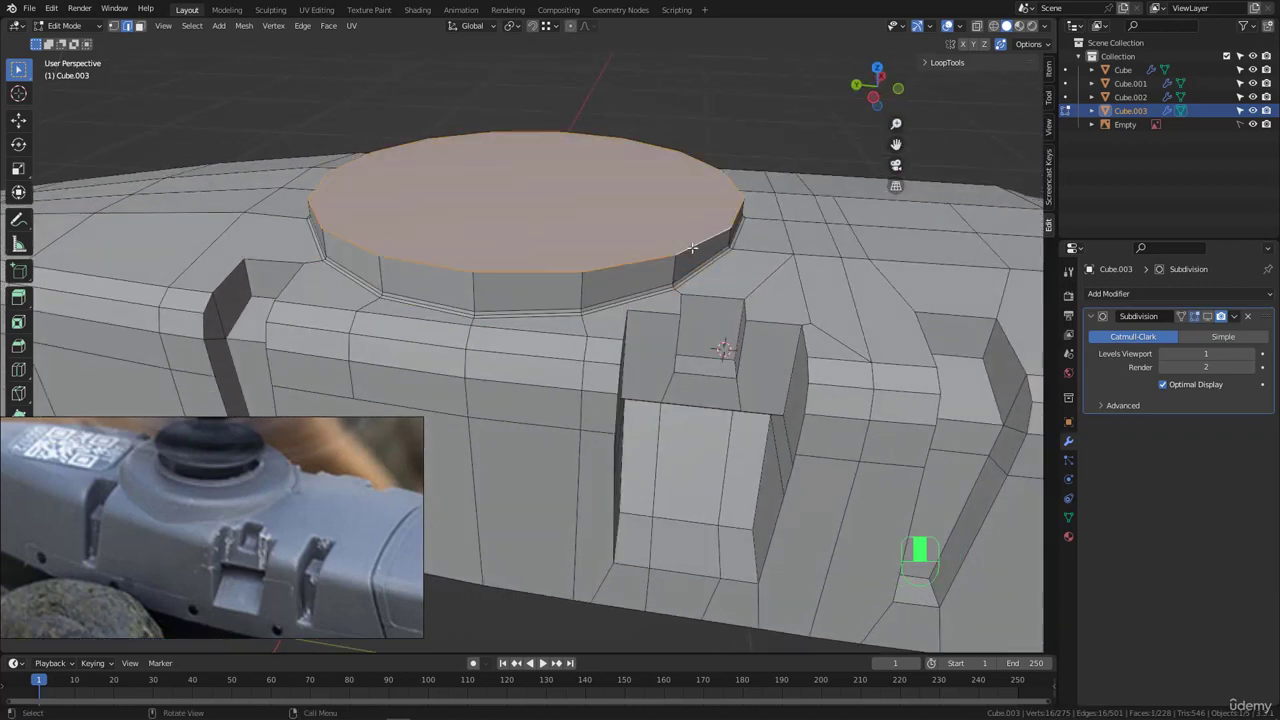
{"action": "key", "text": "g"}
{"action": "key", "text": "z"}
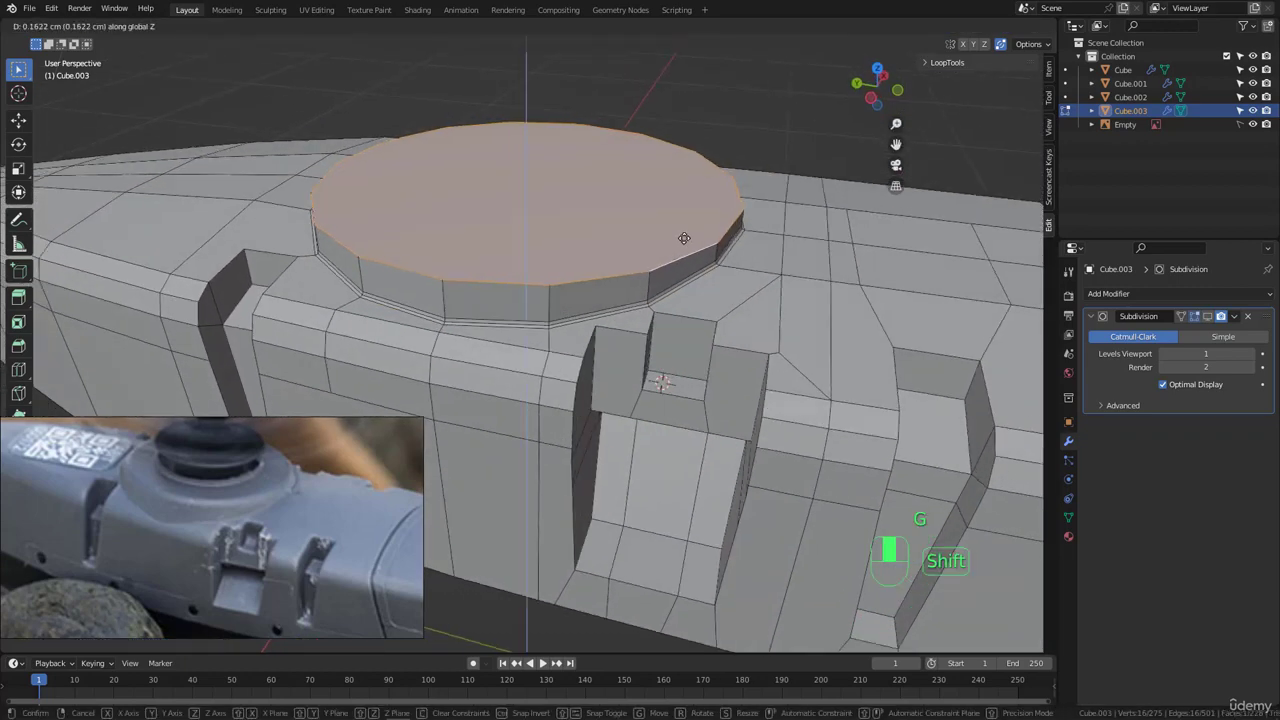
{"action": "left_click", "coordinate": [684, 228]}
- Bevel the disc's top rim with two segments and clear the selection
{"action": "key", "text": "ctrl+b"}
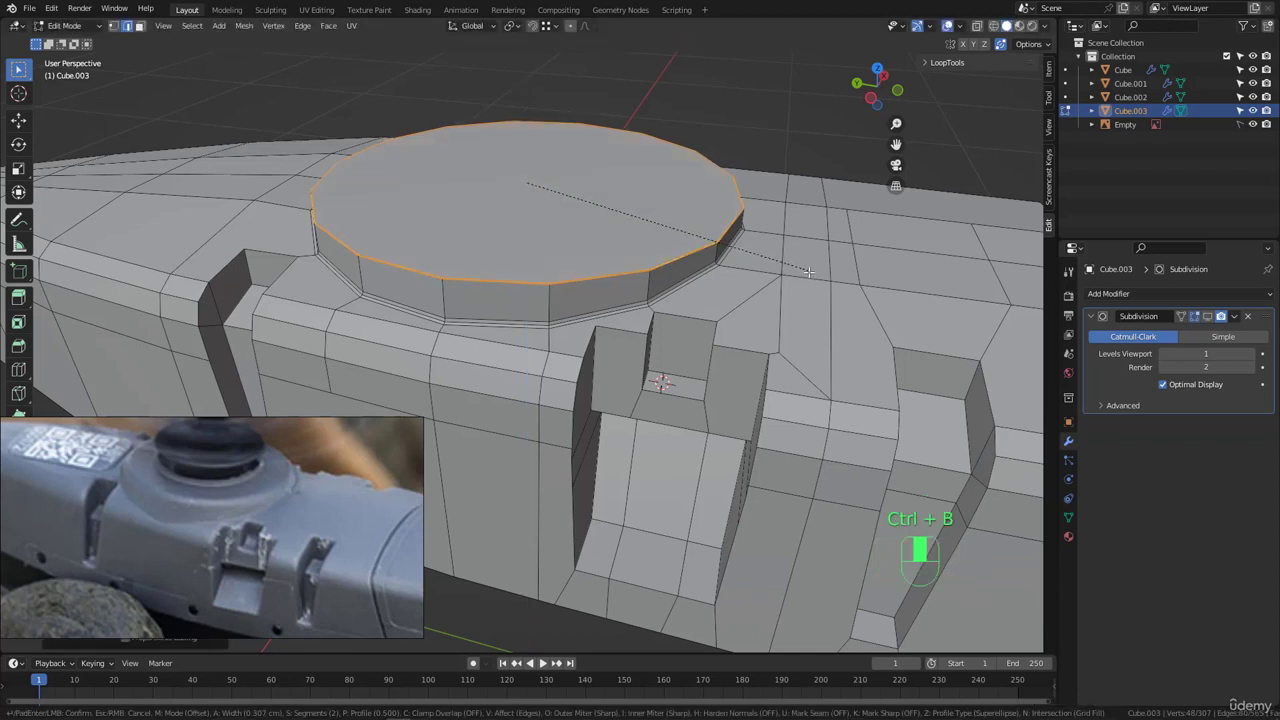
{"action": "key", "text": "shift"}
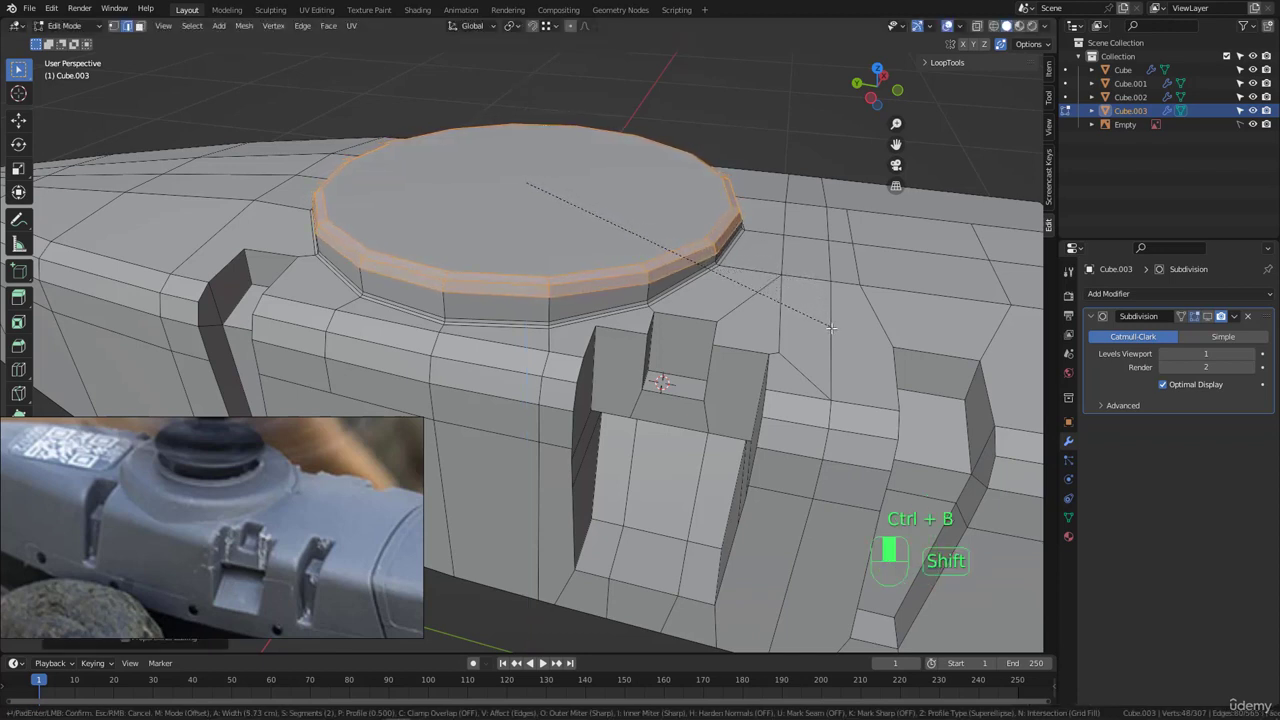
{"action": "left_click", "coordinate": [830, 342]}
{"action": "middle_click_drag", "start_coordinate": [830, 342], "coordinate": [637, 217]}
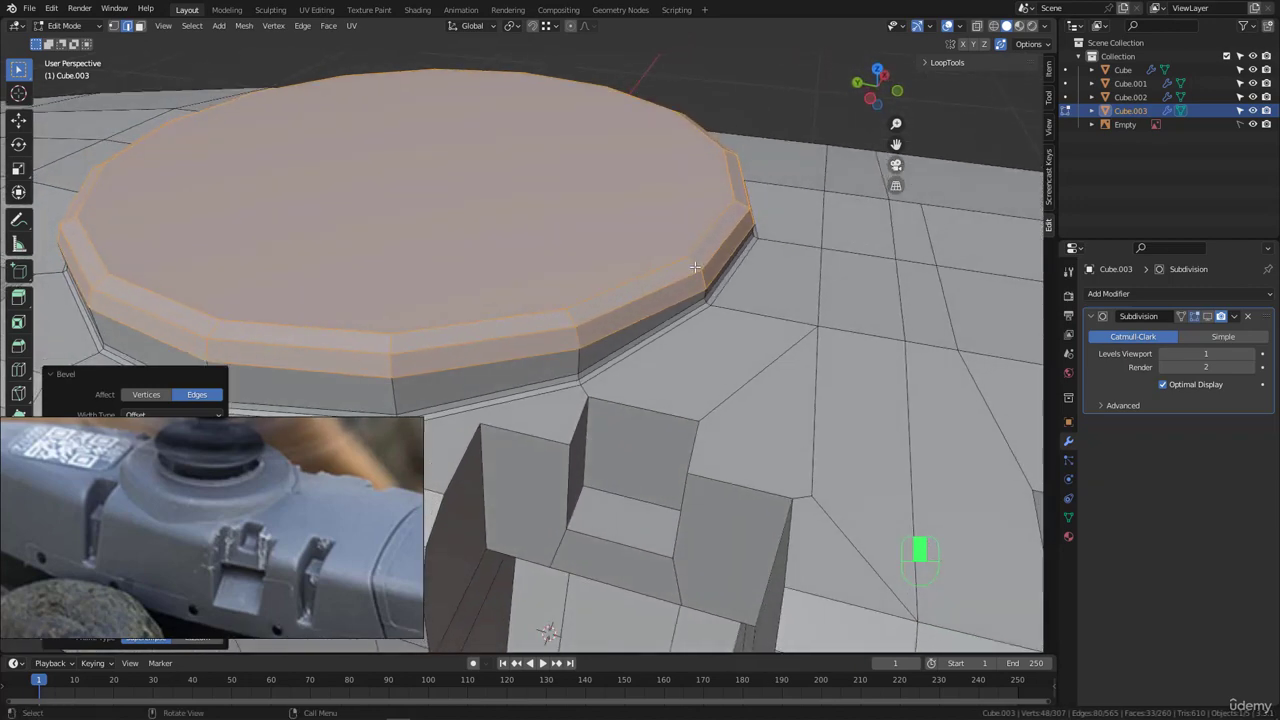
{"action": "left_click", "coordinate": [637, 217]}
{"action": "scroll", "coordinate": [604, 305], "scroll_direction": "down", "scroll_amount": 4}
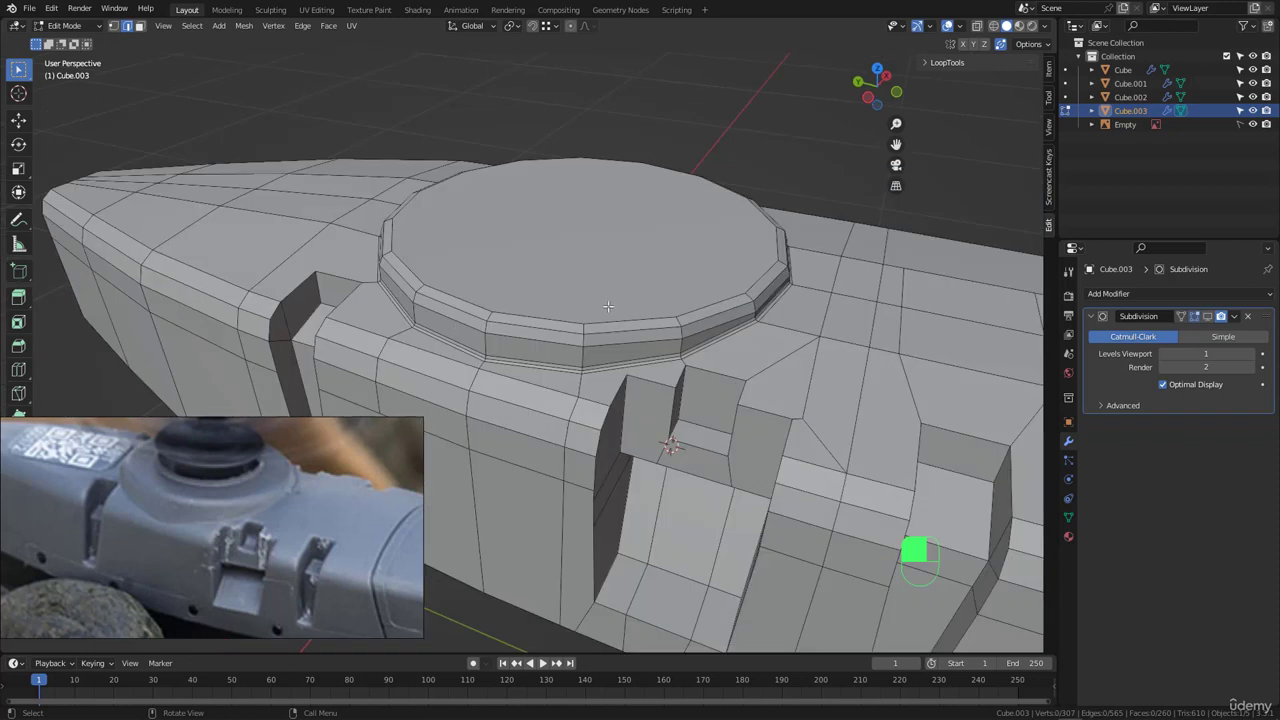
- Select the disc's top face and inset it by about 27.65 cm
{"action": "left_click", "coordinate": [643, 293]}
{"action": "middle_click_drag", "start_coordinate": [629, 262], "coordinate": [614, 266]}
{"action": "key", "text": "3"}
{"action": "left_click", "coordinate": [606, 261]}
{"action": "scroll", "coordinate": [620, 268], "scroll_direction": "up", "scroll_amount": 2}
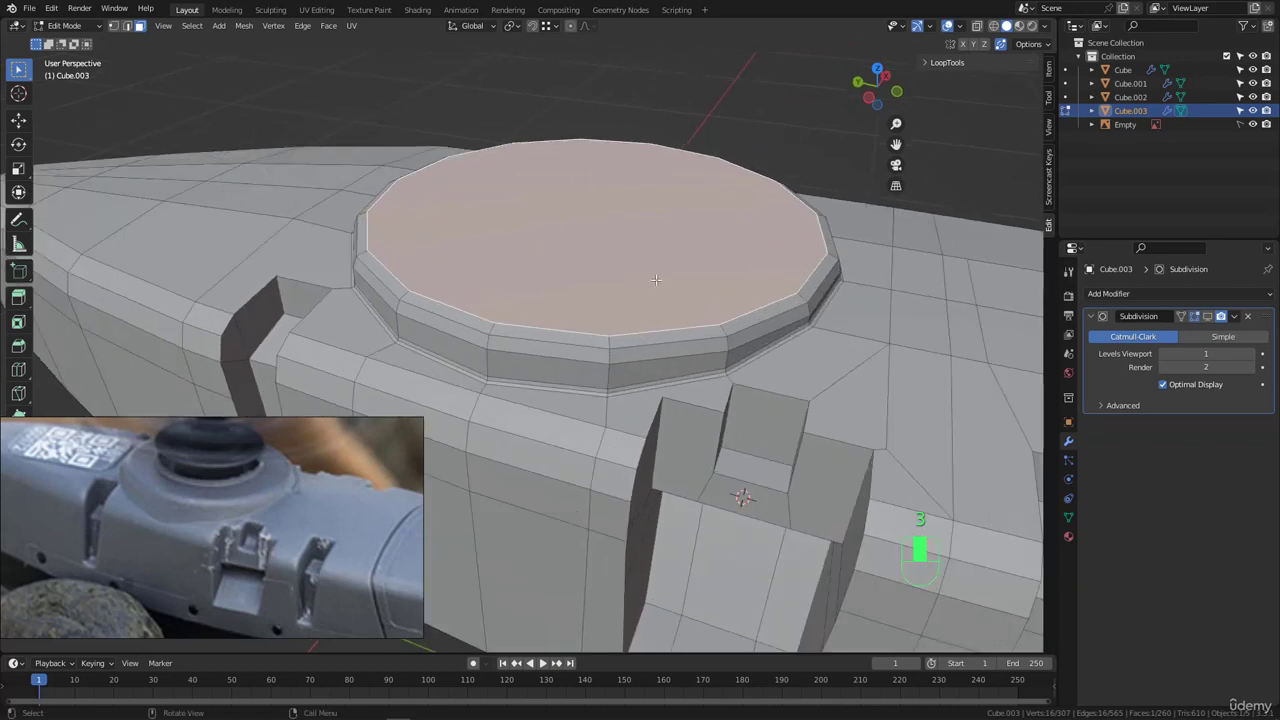
{"action": "key", "text": "i"}
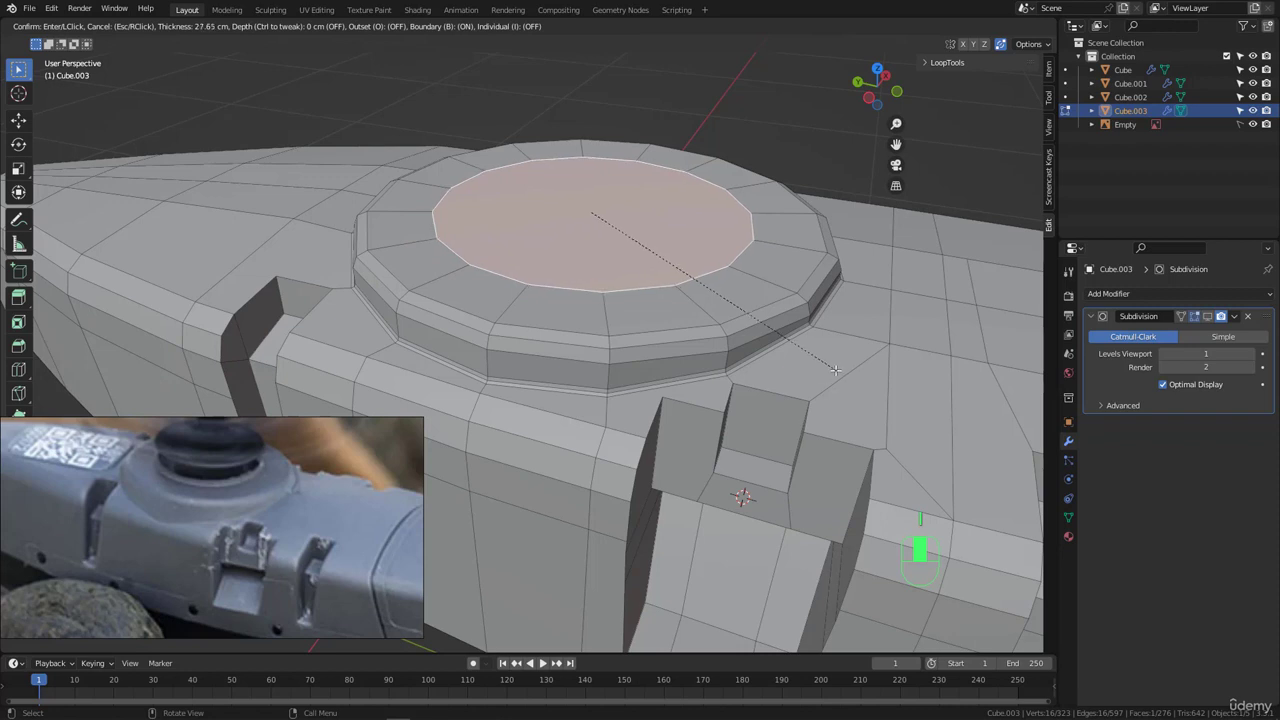
{"action": "left_click", "coordinate": [834, 370]}
- Extrude the inset face upward about 1.5 cm and scale it down slightly to slope the raised ring's side
{"action": "scroll", "coordinate": [734, 231], "scroll_direction": "up", "scroll_amount": 1}
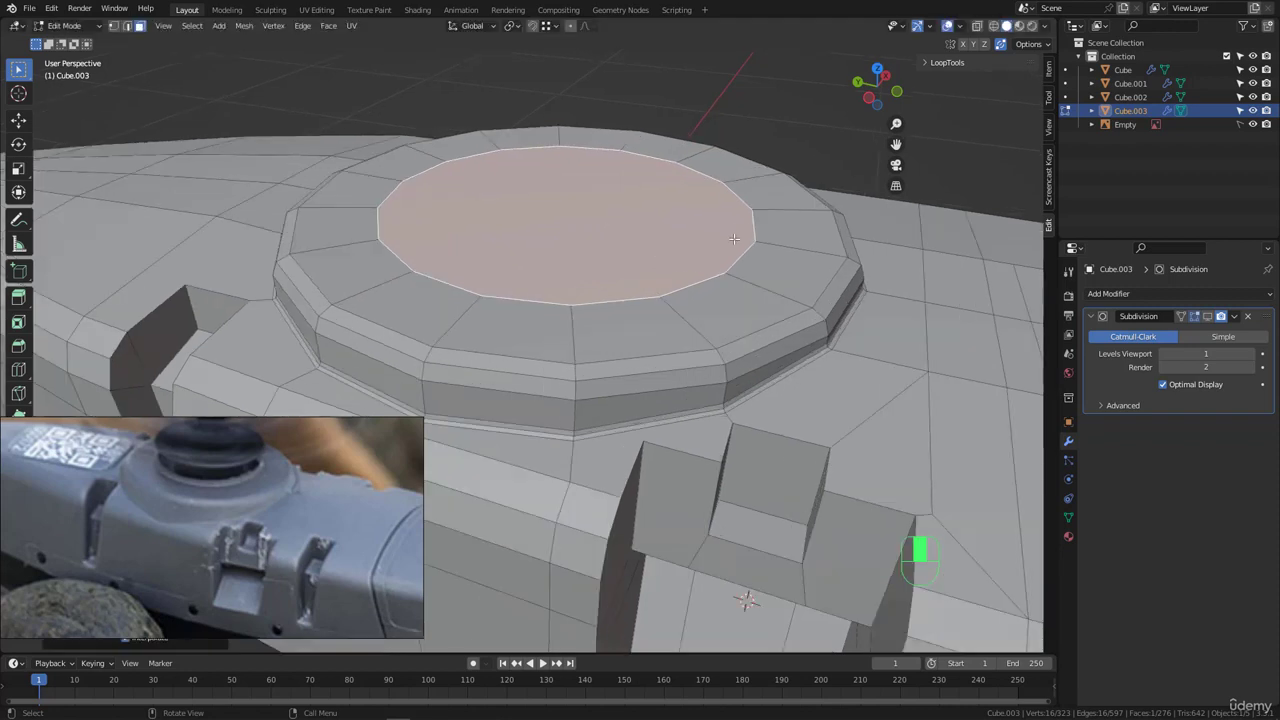
{"action": "key", "text": "e"}
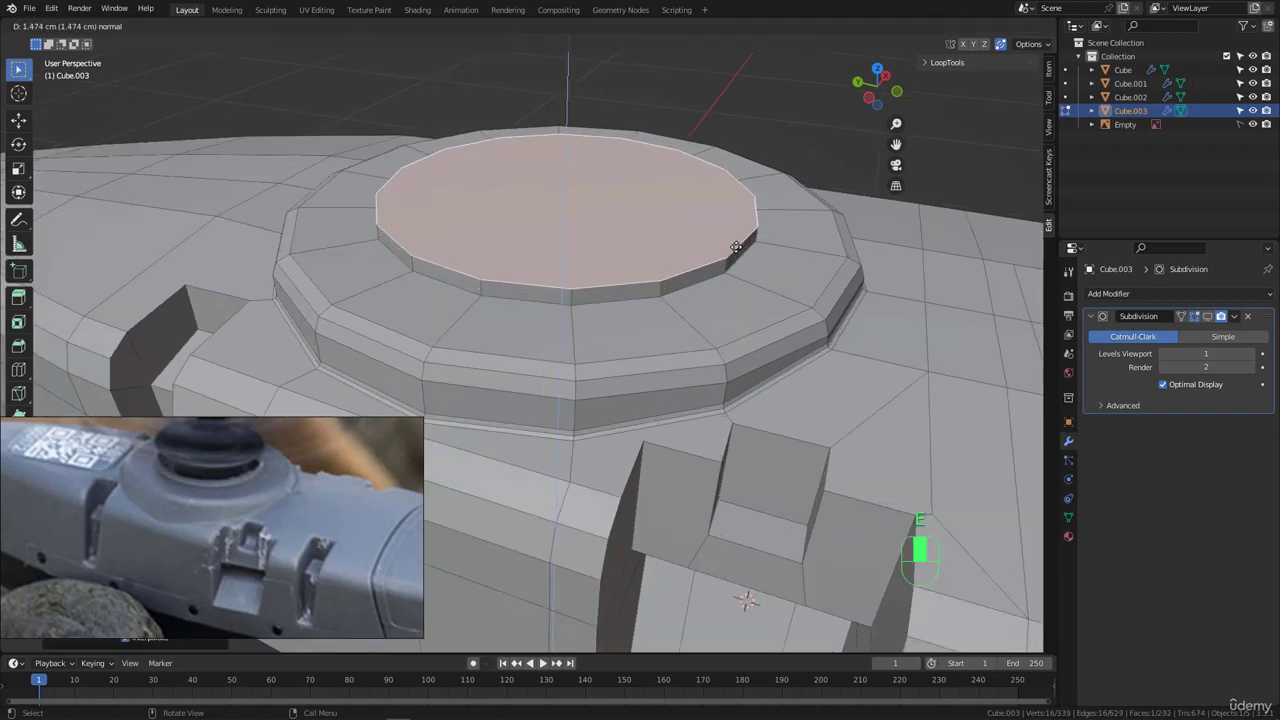
{"action": "left_click", "coordinate": [736, 247]}
{"action": "key", "text": "s"}
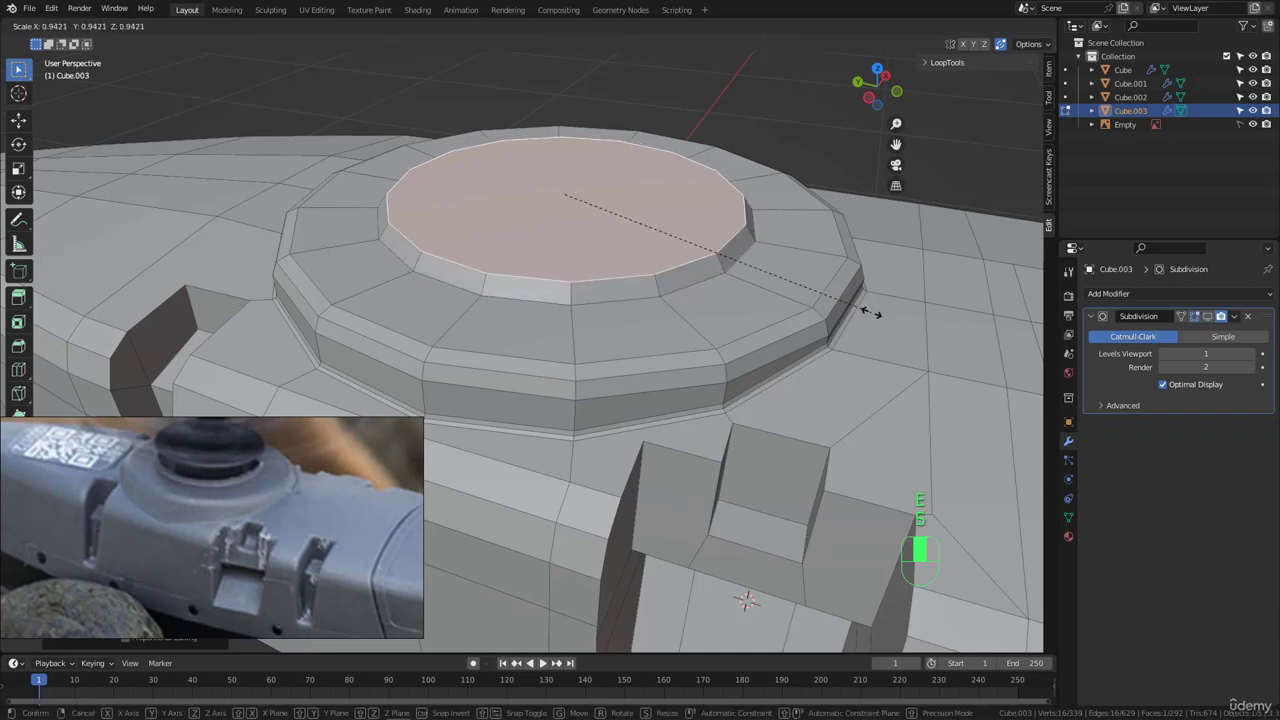
{"action": "left_click", "coordinate": [856, 308]}
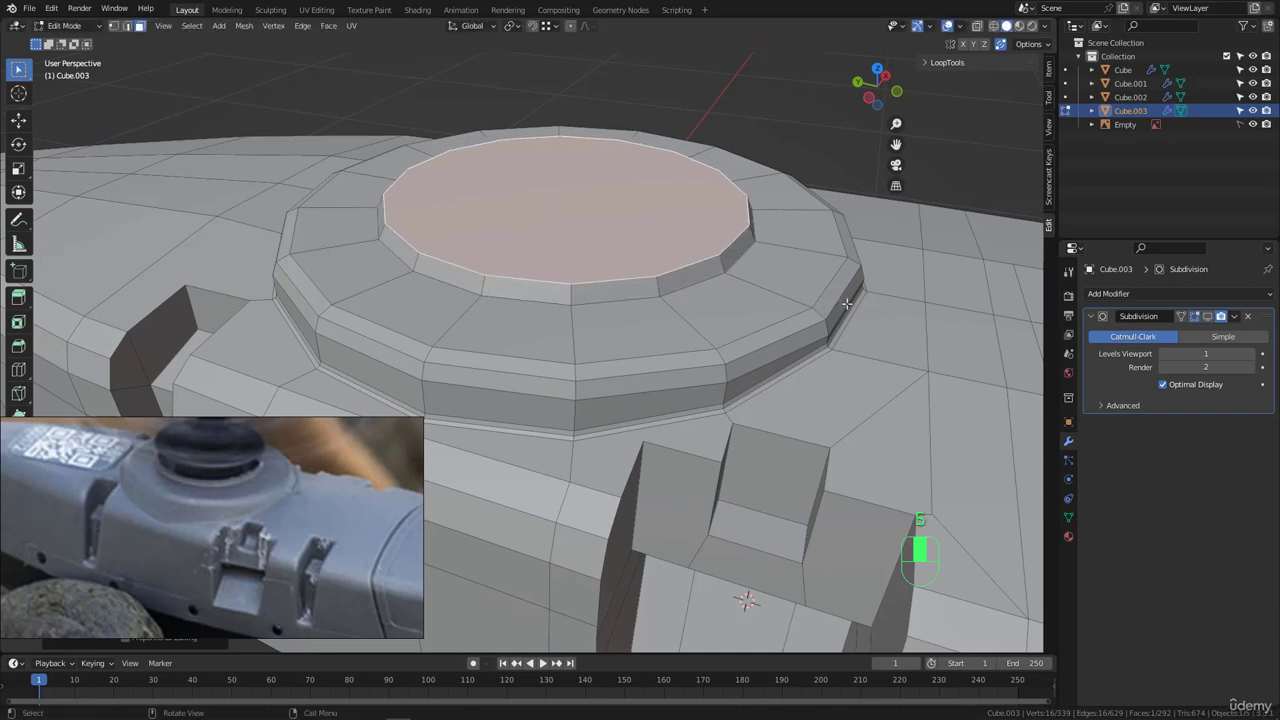
- Inset the raised face by about 2.5 cm and extrude it down about 6 cm to form a round recess
{"action": "key", "text": "i"}
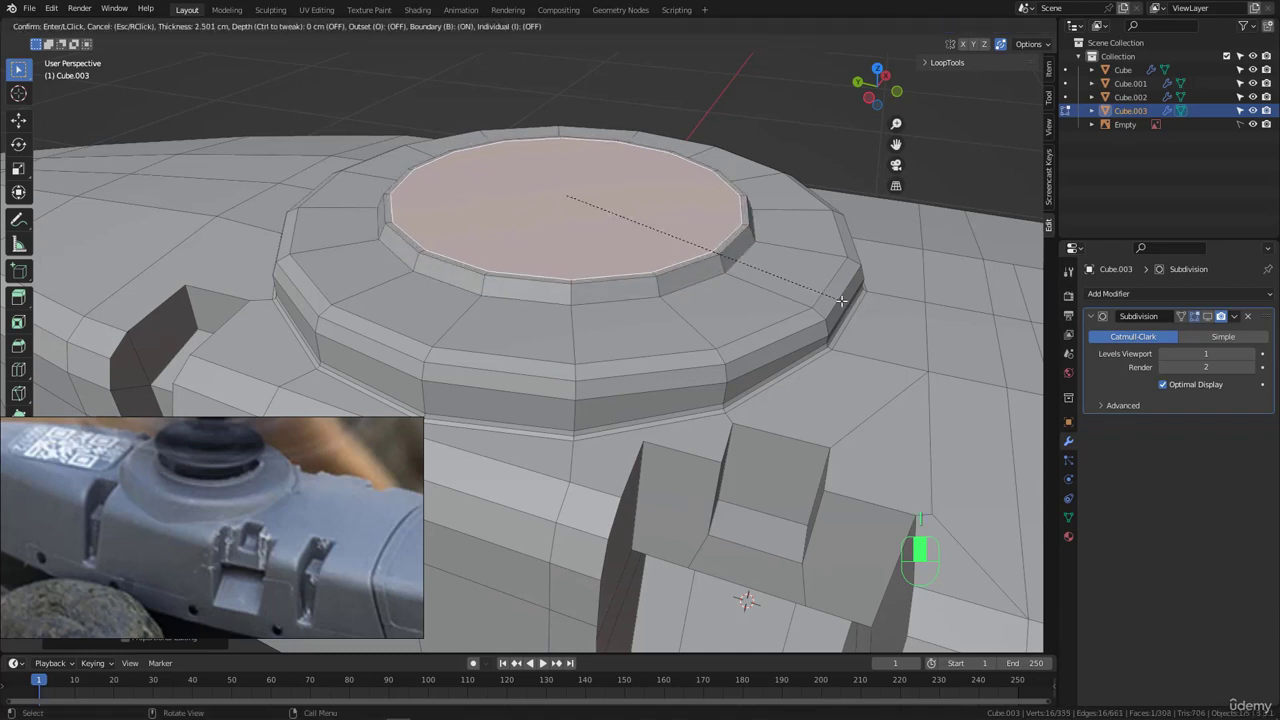
{"action": "left_click", "coordinate": [840, 300]}
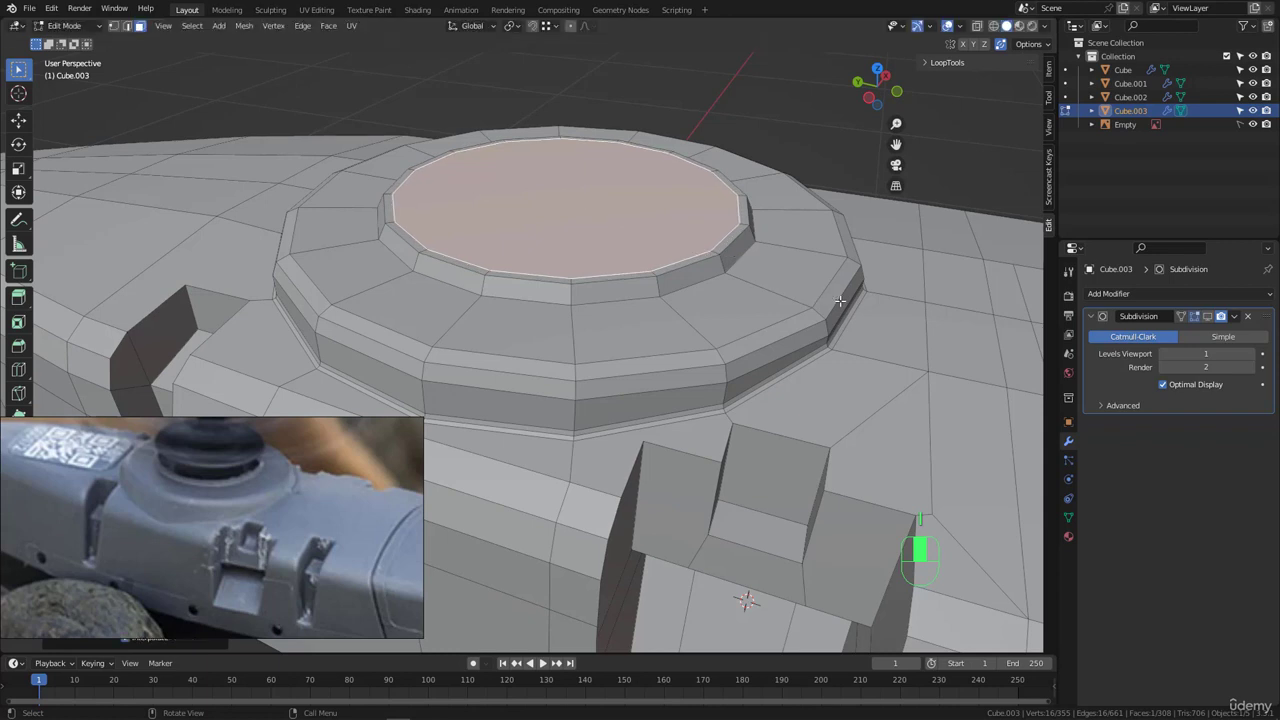
{"action": "key", "text": "e"}
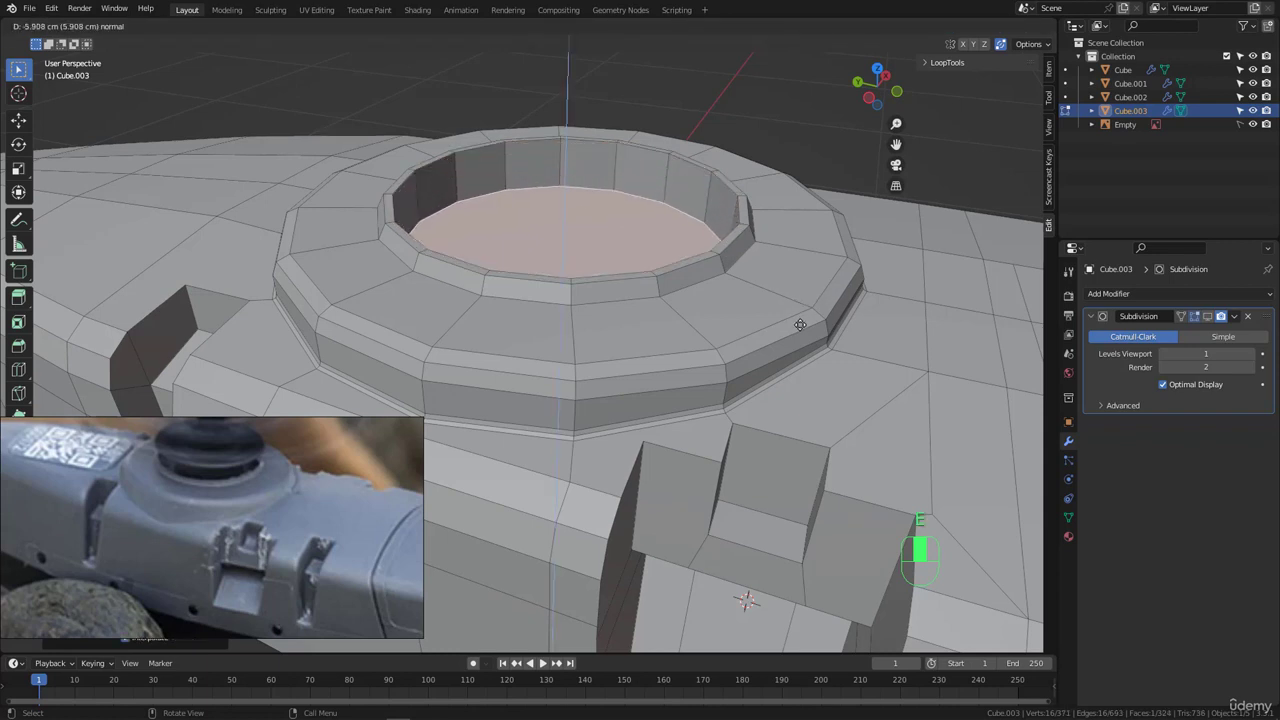
{"action": "left_click", "coordinate": [800, 327]}
- Inset the recess floor by about 18.4 cm and extrude the inner face downward to form a second, deeper level
{"action": "middle_click_drag", "start_coordinate": [800, 327], "coordinate": [724, 250]}
{"action": "key", "text": "i"}
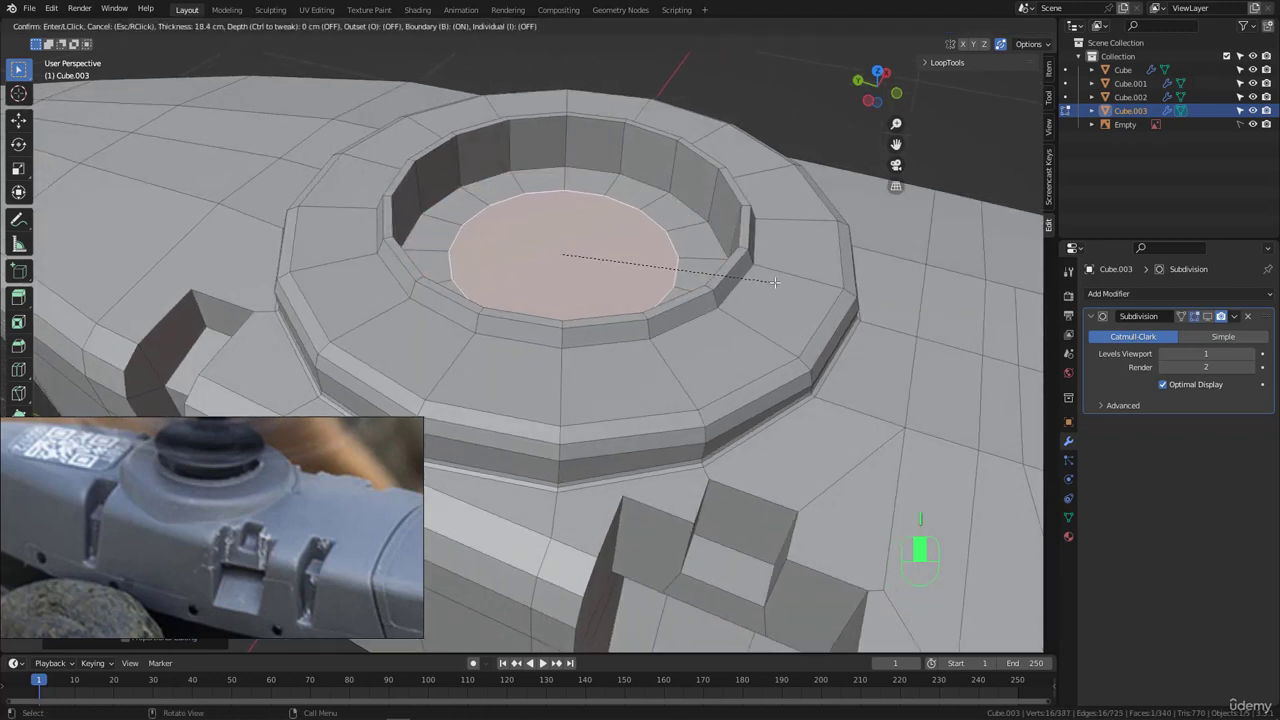
{"action": "left_click", "coordinate": [775, 282]}
{"action": "key", "text": "e"}
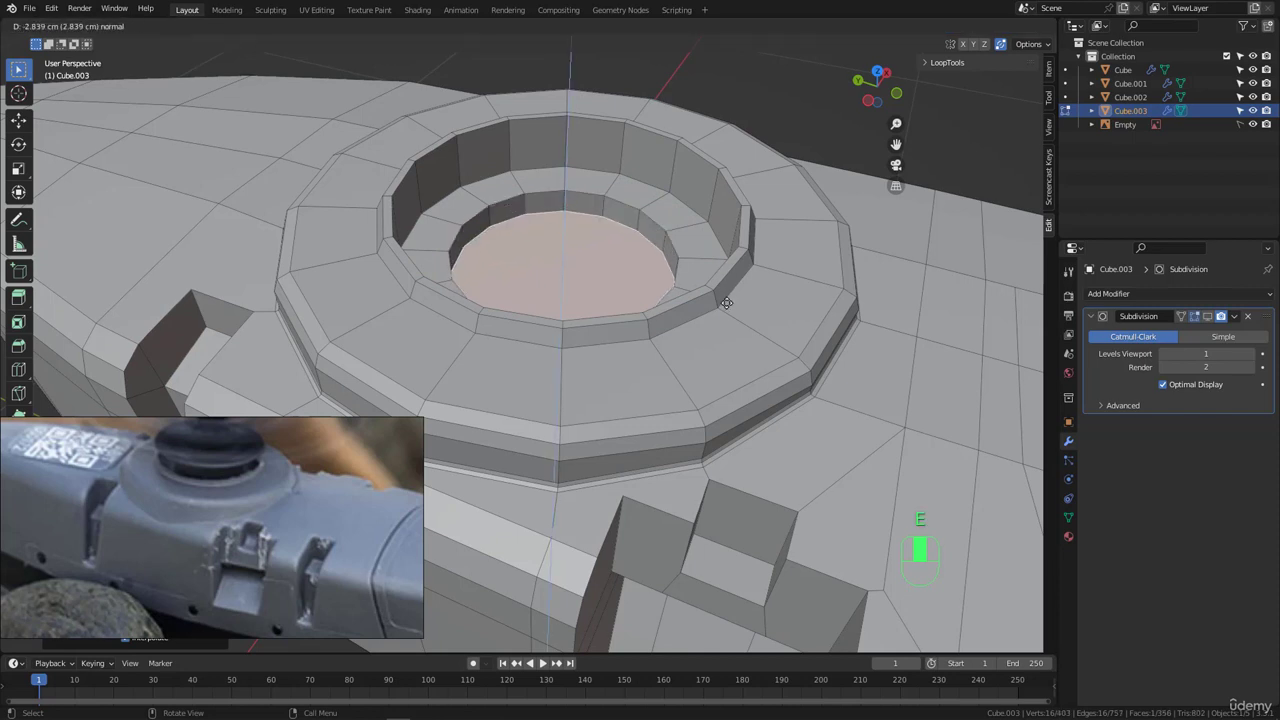
{"action": "left_click", "coordinate": [728, 314]}
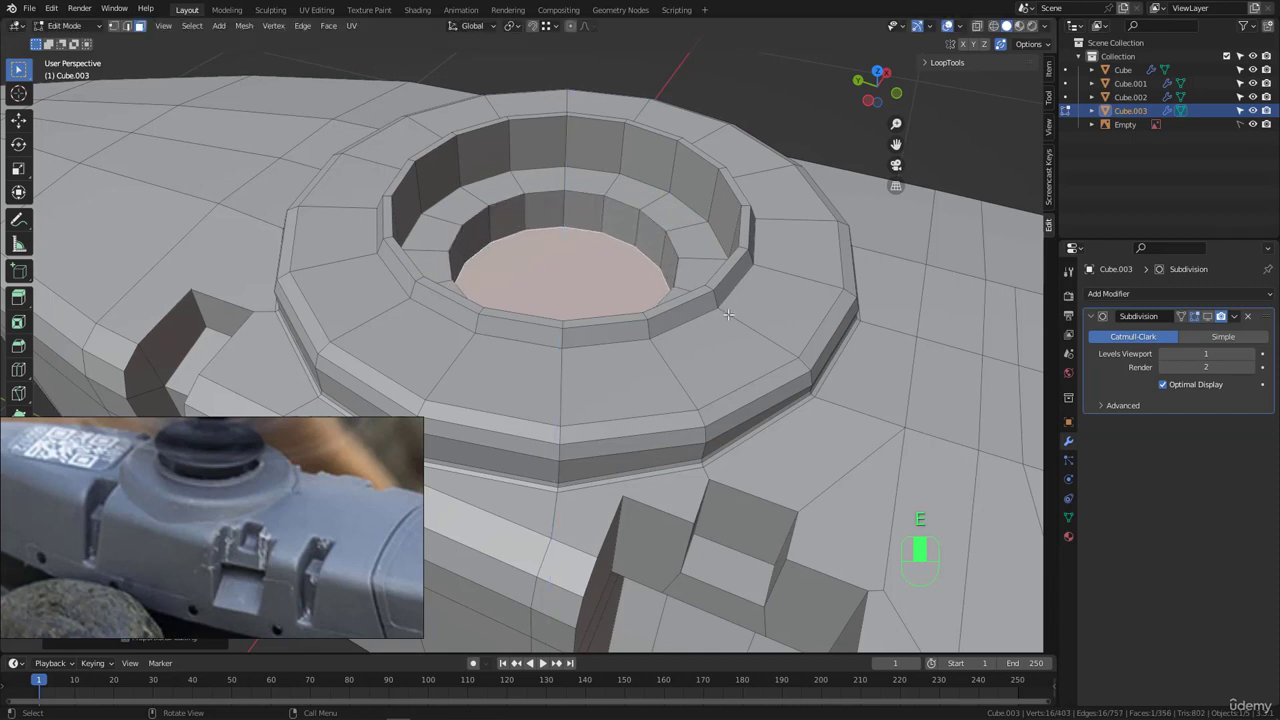
- Examine the recess's inner corner in the reference photo and trace its rounded curve against the ledge's outer edge loop
{"action": "key", "text": "2"}
{"action": "left_click", "coordinate": [610, 192], "text": "alt"}
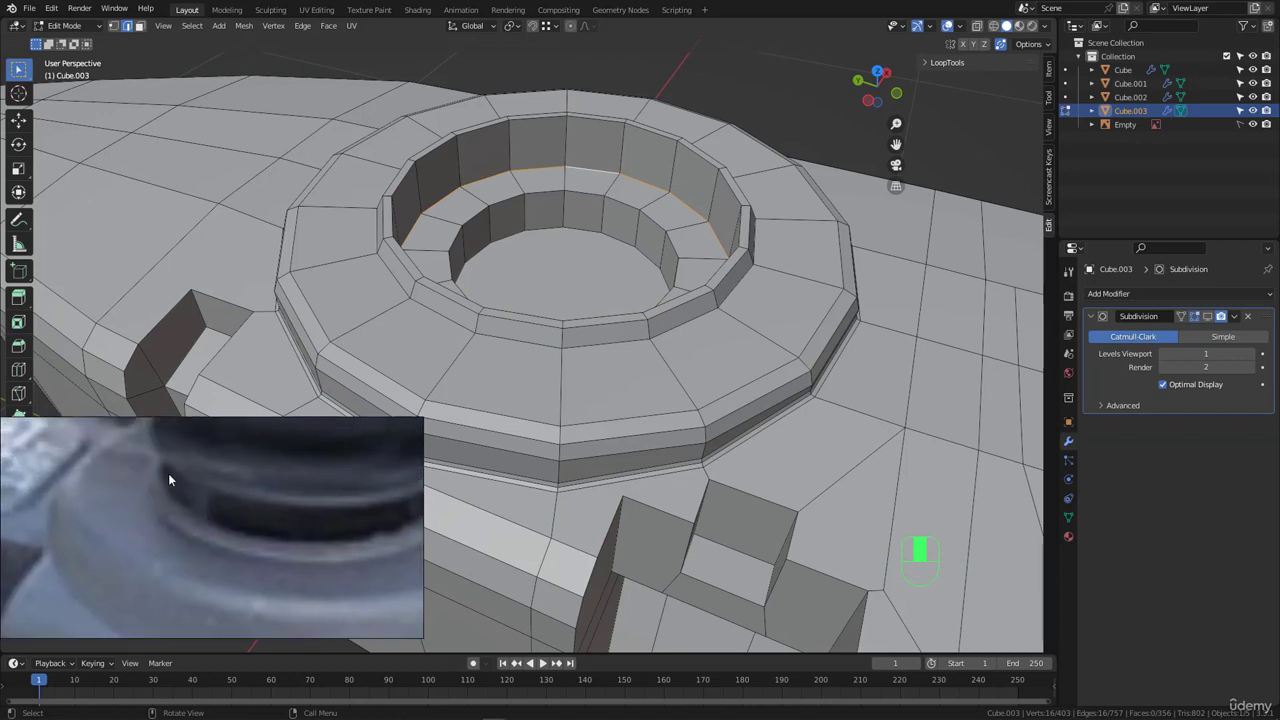
{"action": "key", "text": "ctrl+2"}
{"action": "mouse_move", "coordinate": [168, 463]}
{"action": "left_mouse_down"}
{"action": "mouse_move", "coordinate": [170, 479]}
{"action": "mouse_move", "coordinate": [205, 495]}
{"action": "left_mouse_up"}
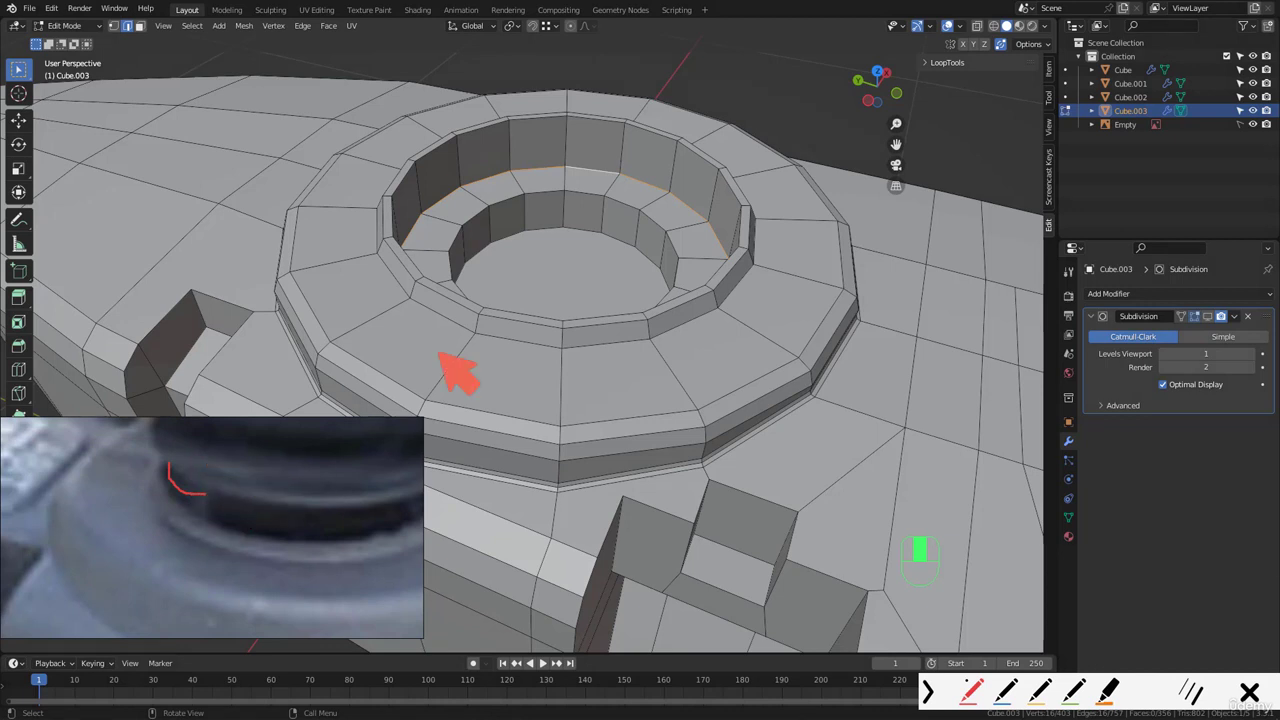
{"action": "key", "text": "ctrl+2"}
- Select the recess floor, inner wall and surrounding ledge, and raise them along the Z axis to make the recess shallower
{"action": "mouse_move", "coordinate": [612, 318]}
{"action": "middle_mouse_down"}
{"action": "mouse_move", "coordinate": [603, 241]}
{"action": "mouse_move", "coordinate": [598, 252]}
{"action": "middle_mouse_up"}
{"action": "key", "text": "3"}
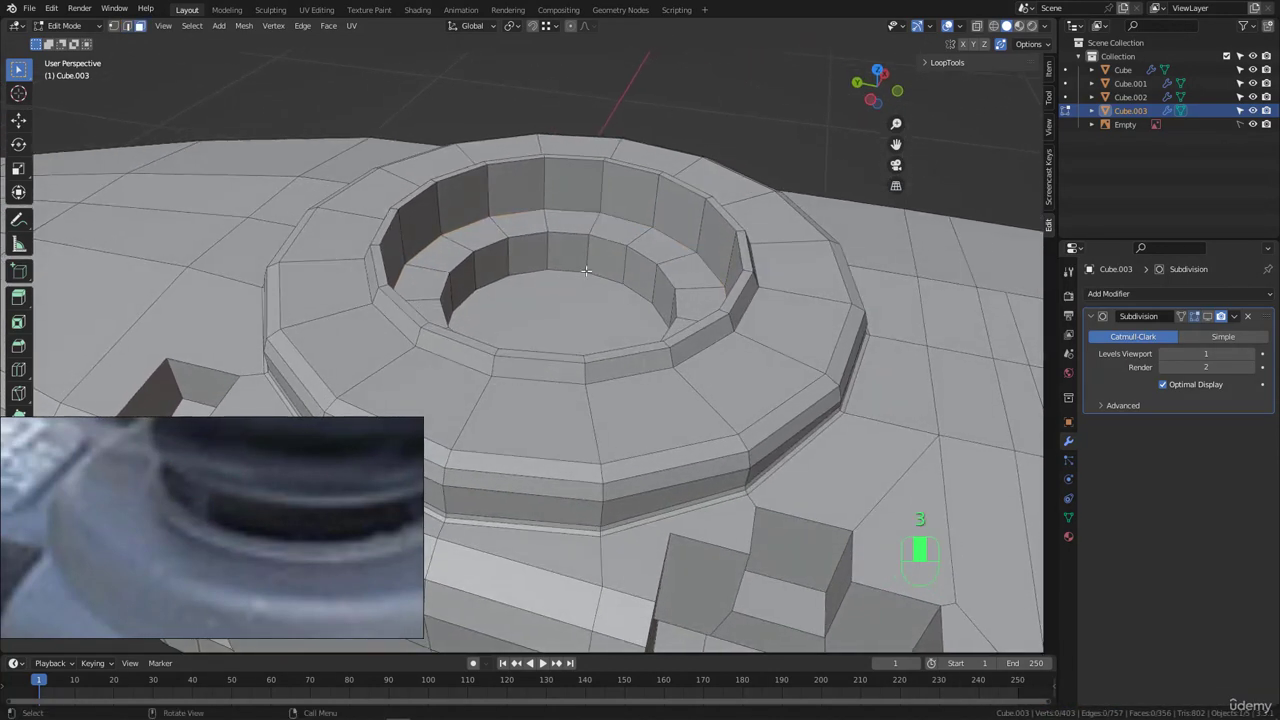
{"action": "left_click", "coordinate": [574, 290]}
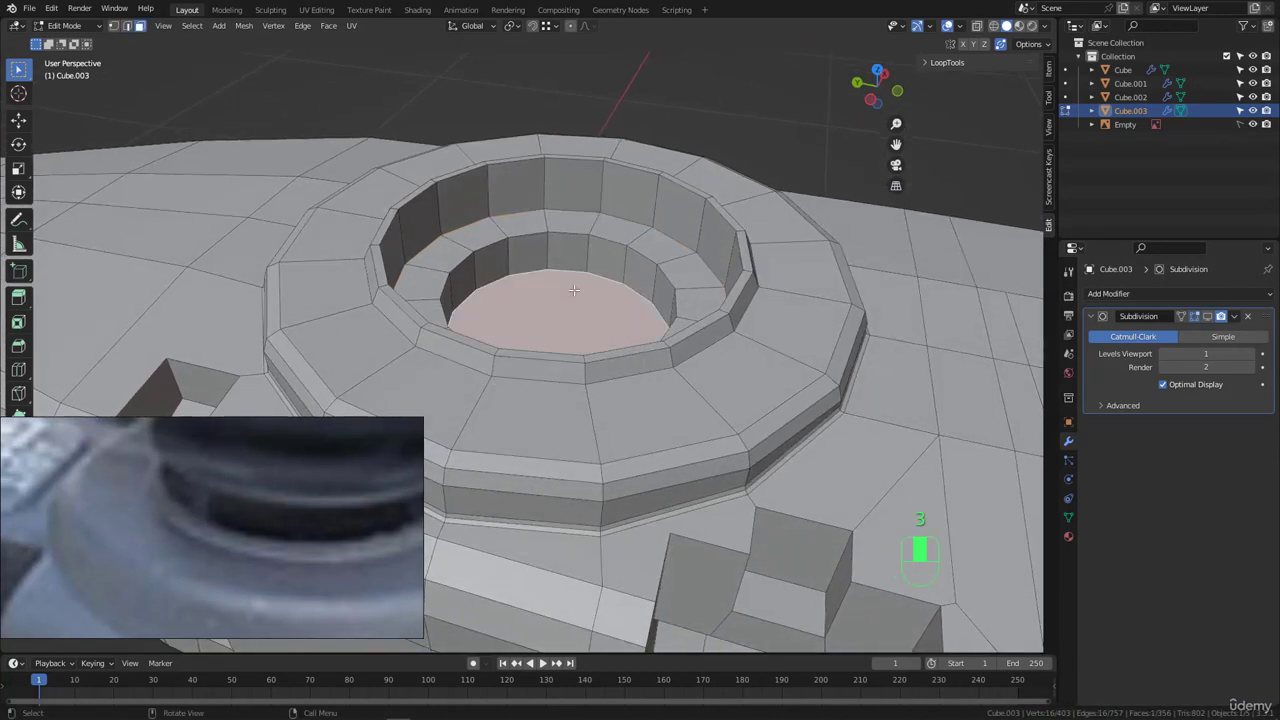
{"action": "key", "text": "ctrl+KP_Add"}
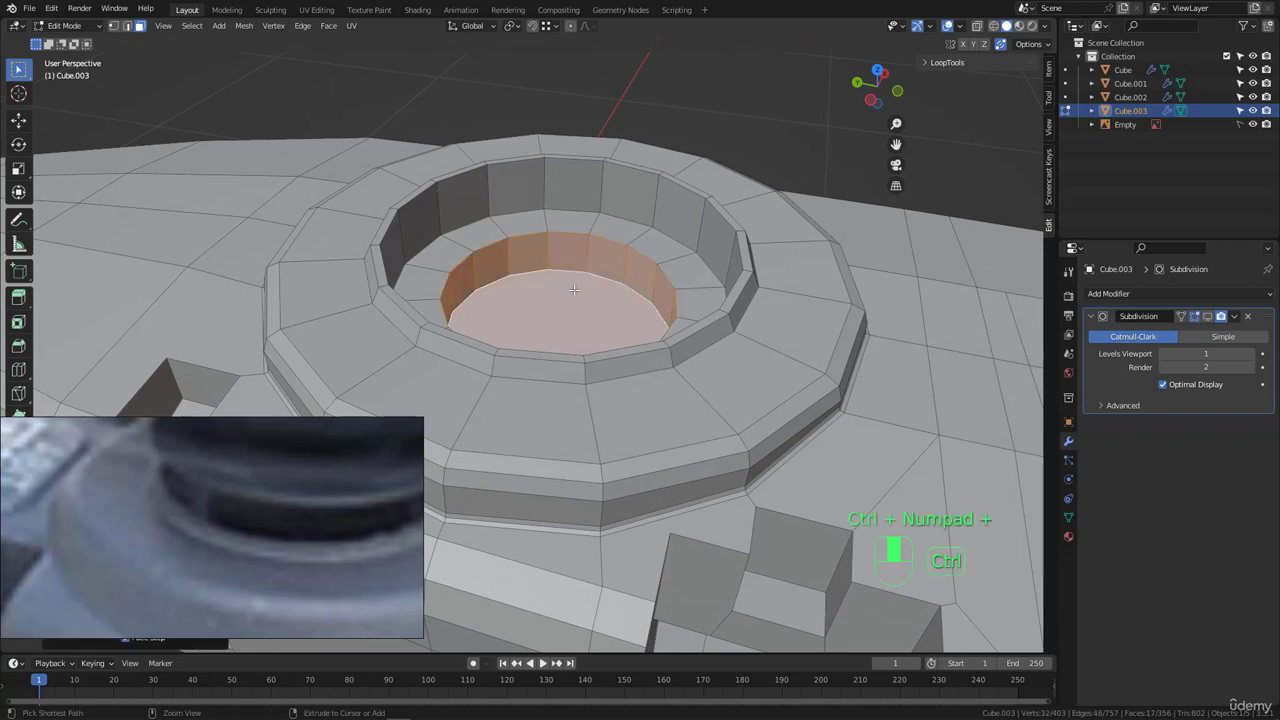
{"action": "key", "text": "ctrl+KP_Add"}
{"action": "key", "text": "g"}
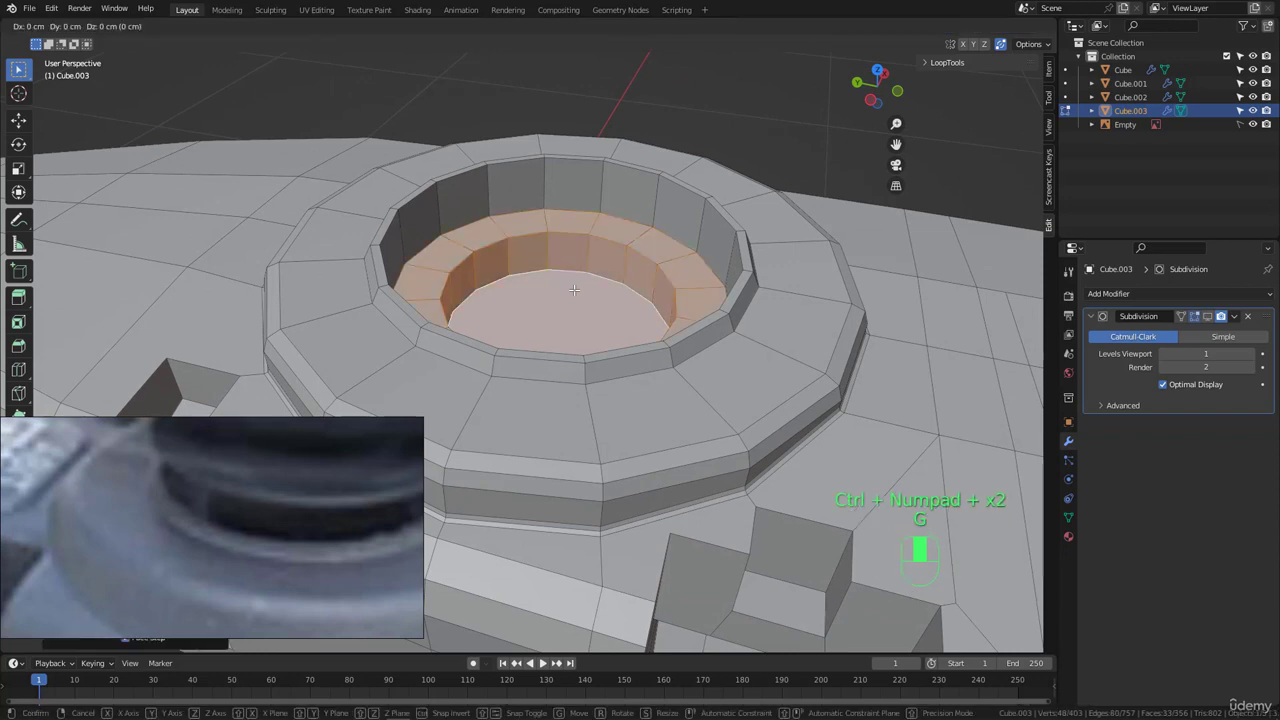
{"action": "key", "text": "z"}
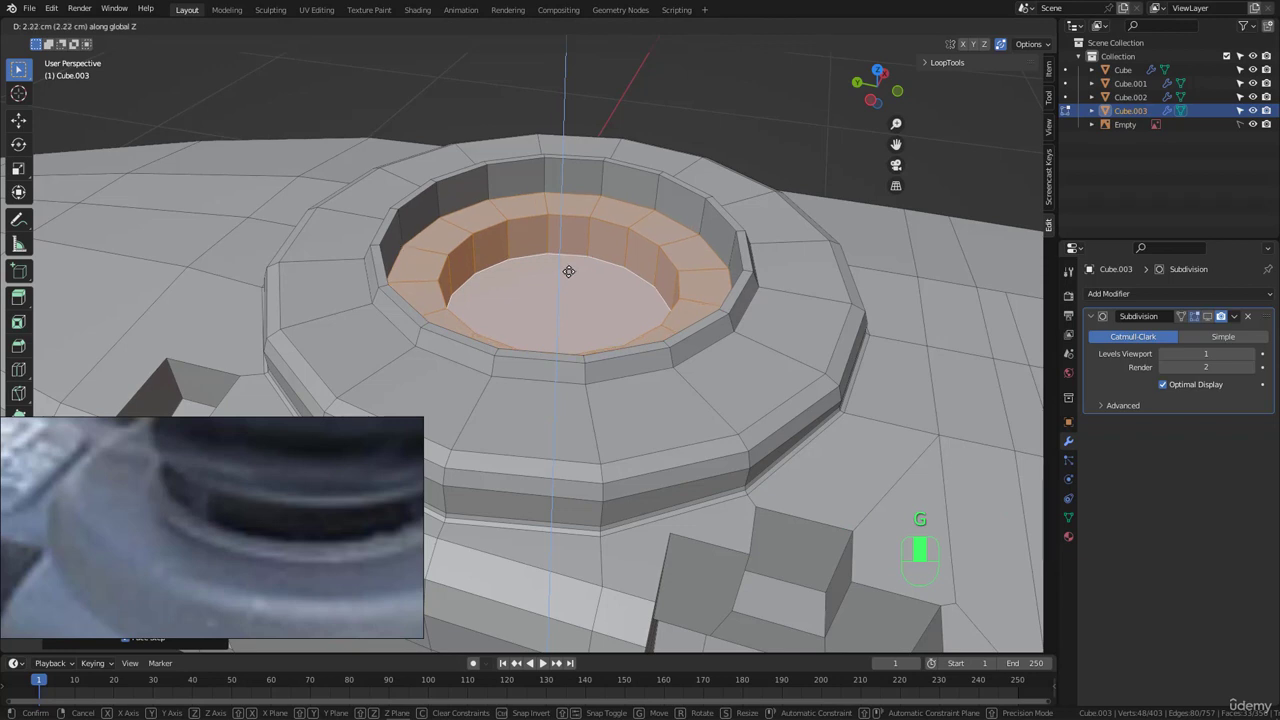
{"action": "left_click", "coordinate": [568, 266]}
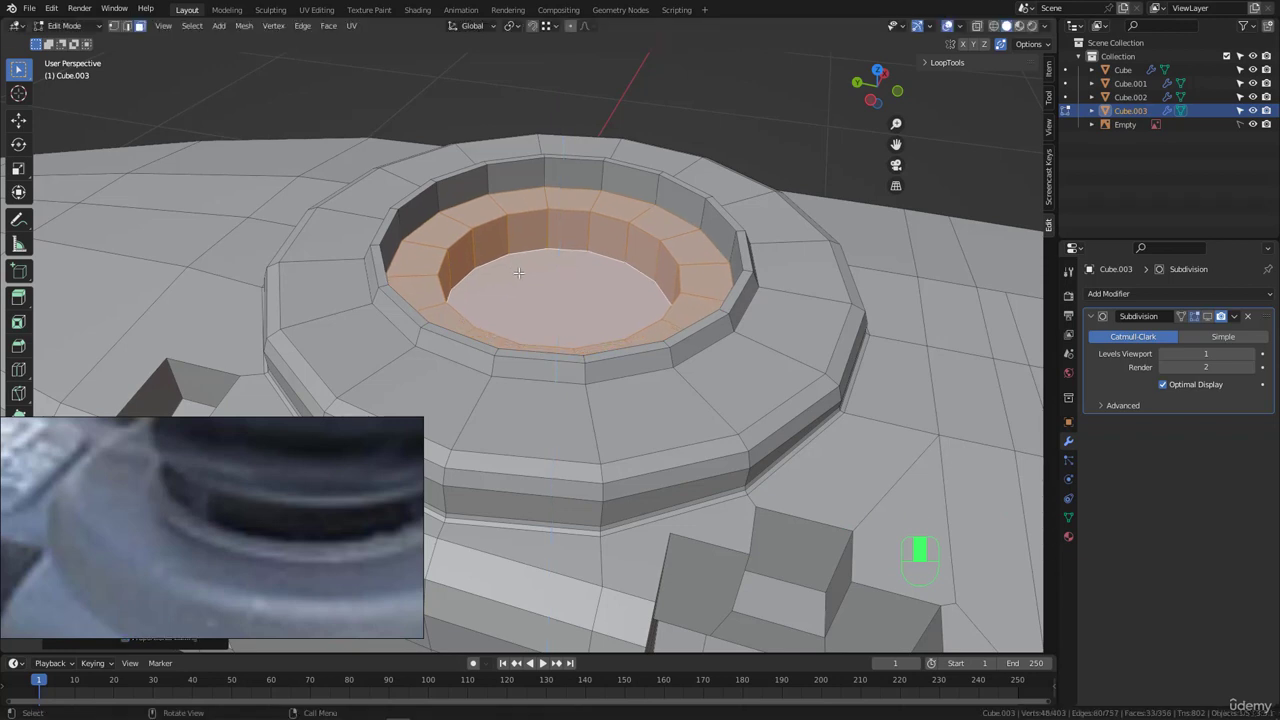
- Bevel the ledge's outer edge loop at the base of the recess wall by about 7.8 cm with three segments
{"action": "key", "text": "2"}
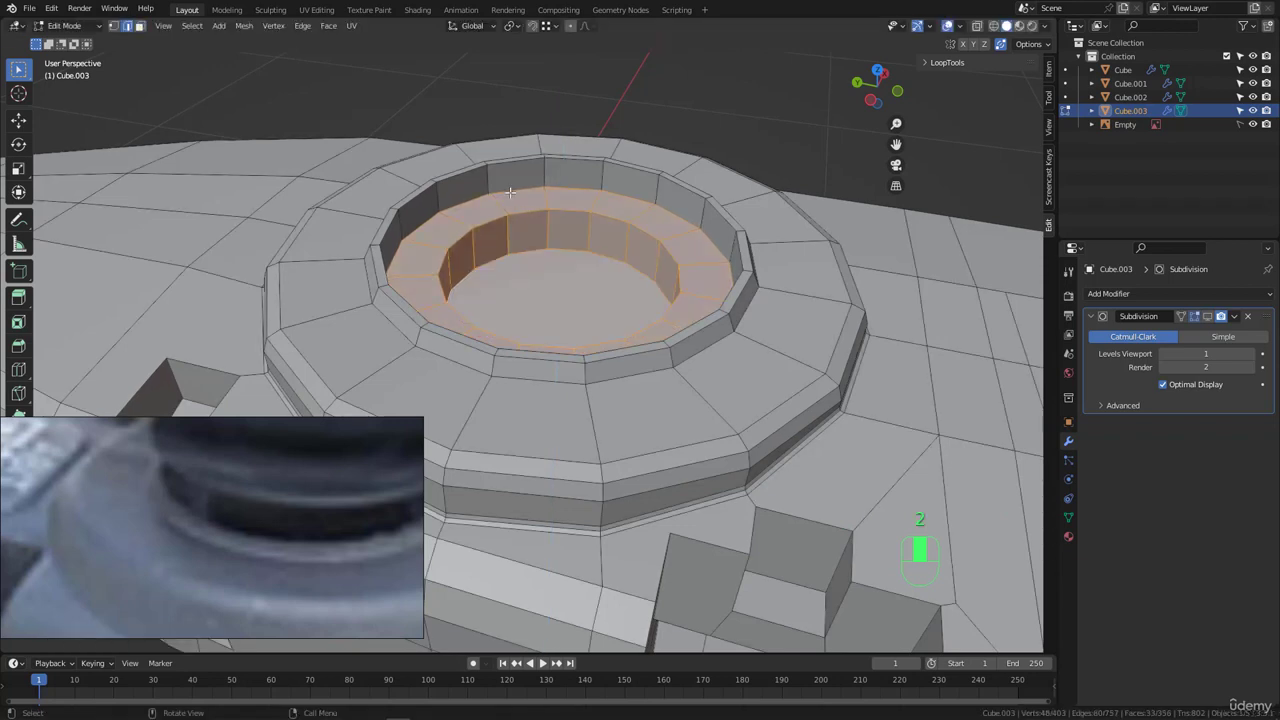
{"action": "left_click", "coordinate": [541, 192], "text": "alt"}
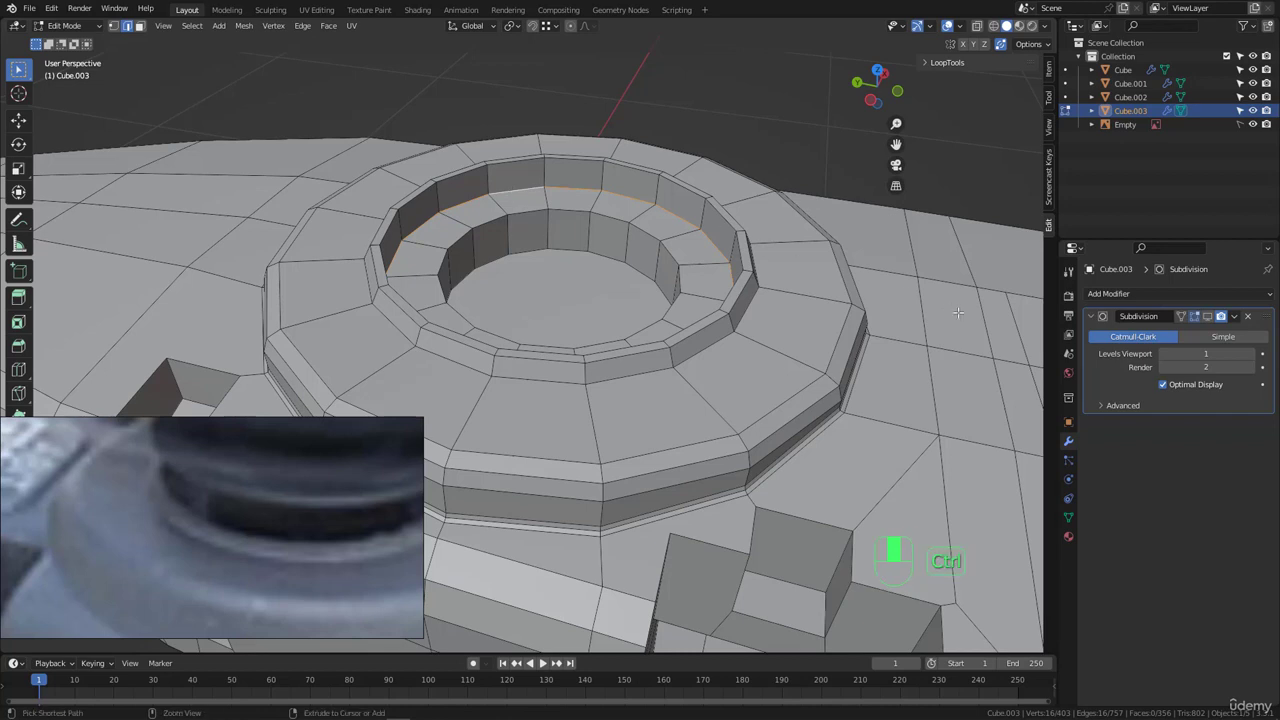
{"action": "key", "text": "ctrl+b"}
{"action": "scroll", "coordinate": [975, 327], "scroll_direction": "up", "scroll_amount": 1}
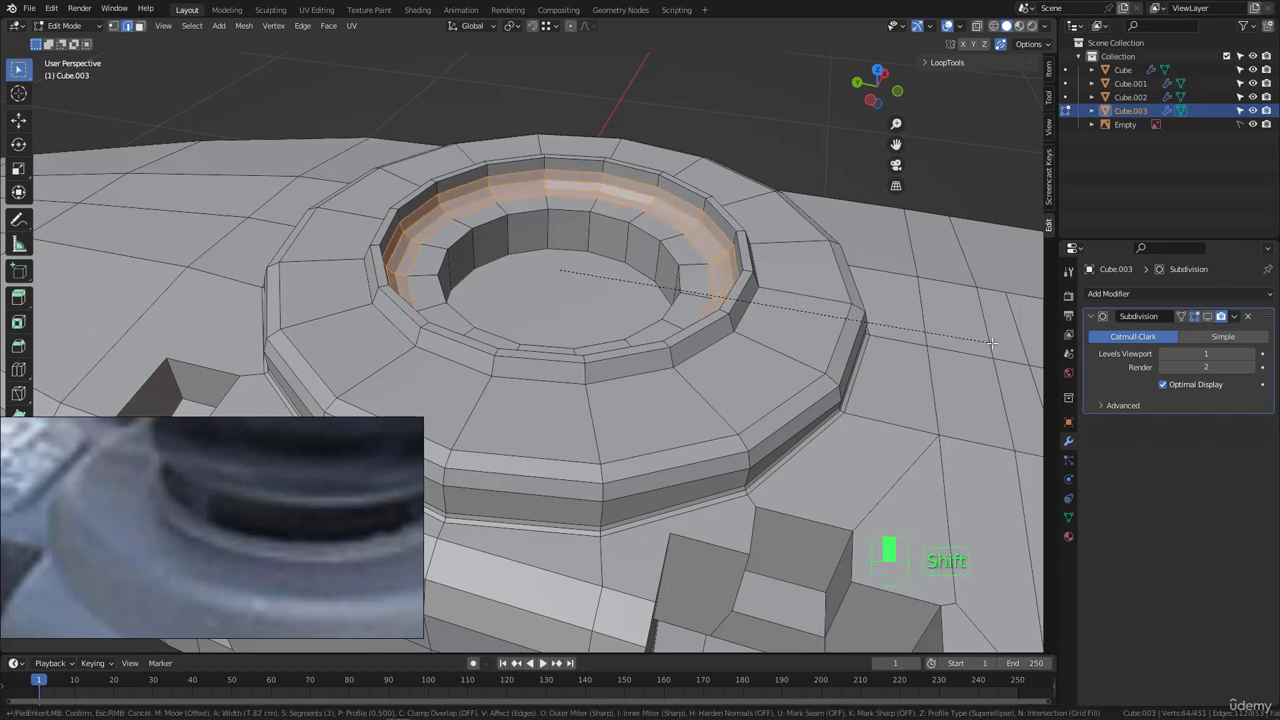
{"action": "key", "text": "shift"}
{"action": "left_click", "coordinate": [981, 349]}
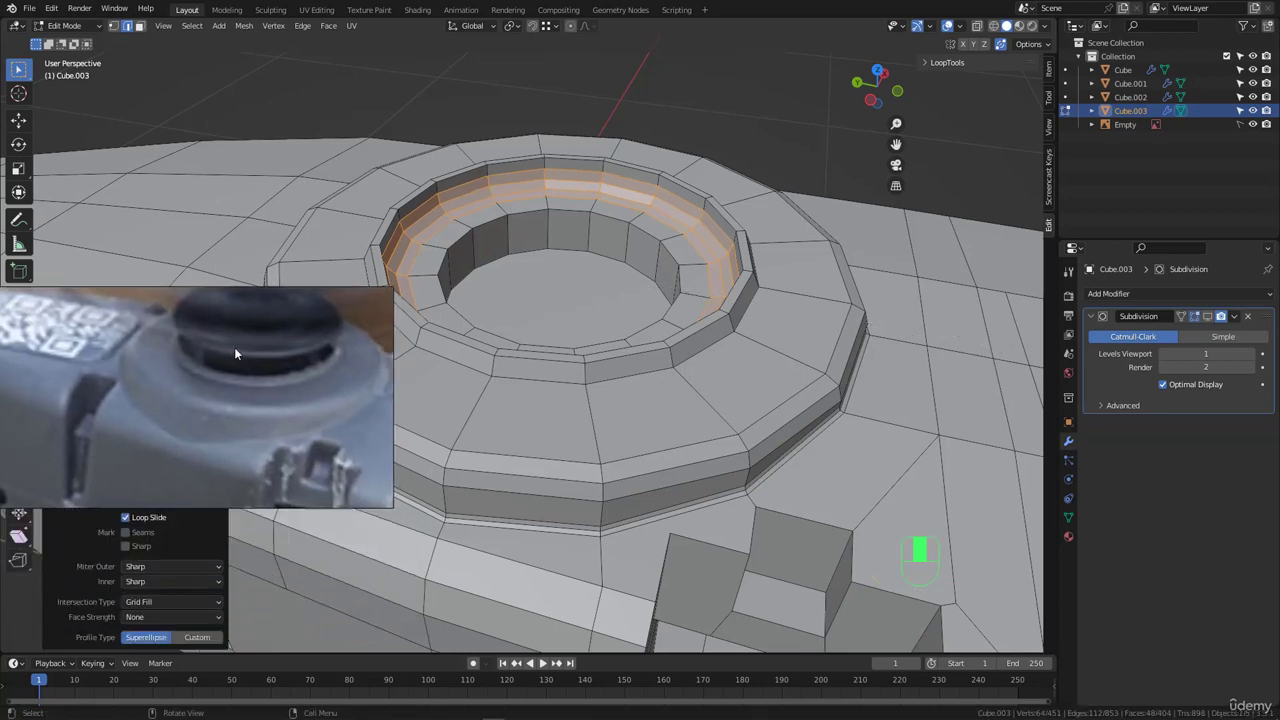
- Bevel the two upper edge loops of the recess rim by about 0.65 cm with two segments
{"action": "middle_click_drag", "start_coordinate": [547, 258], "coordinate": [594, 240]}
{"action": "middle_click", "coordinate": [594, 240], "text": "alt"}
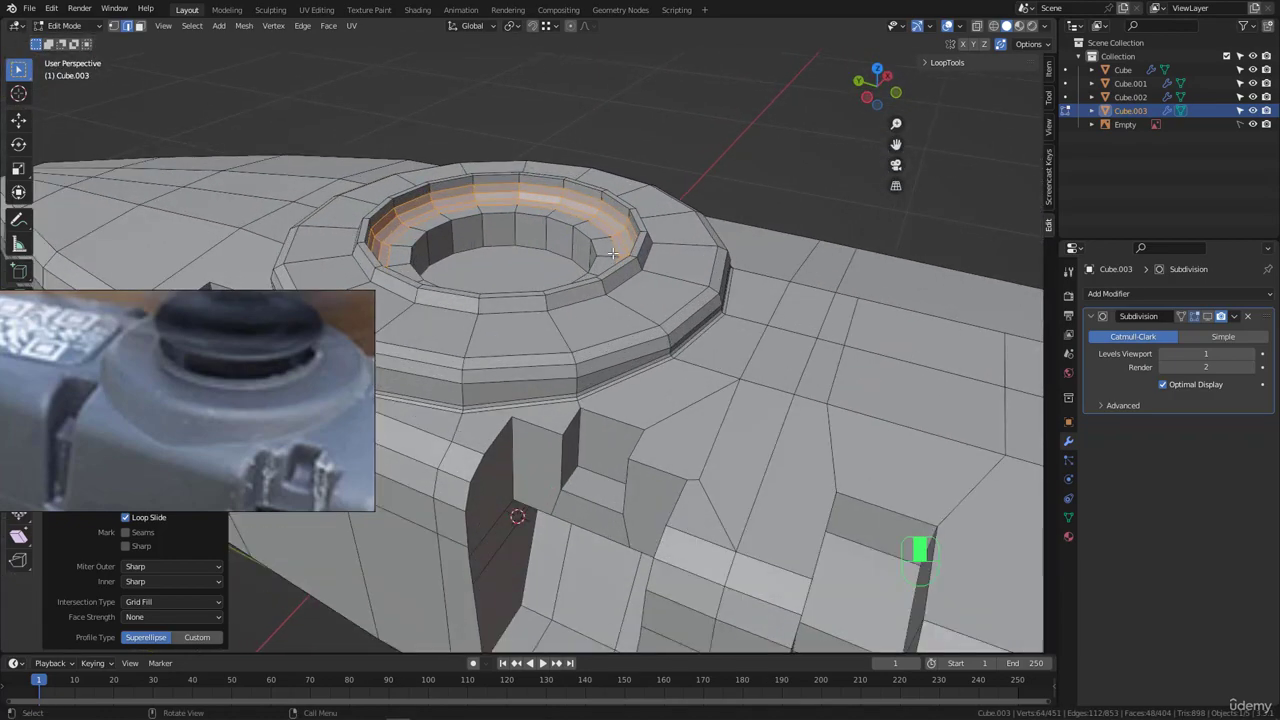
{"action": "left_click", "coordinate": [643, 247], "text": "alt"}
{"action": "left_click", "coordinate": [640, 237], "text": "alt+shift"}
{"action": "scroll", "coordinate": [645, 242], "scroll_direction": "up", "scroll_amount": 3}
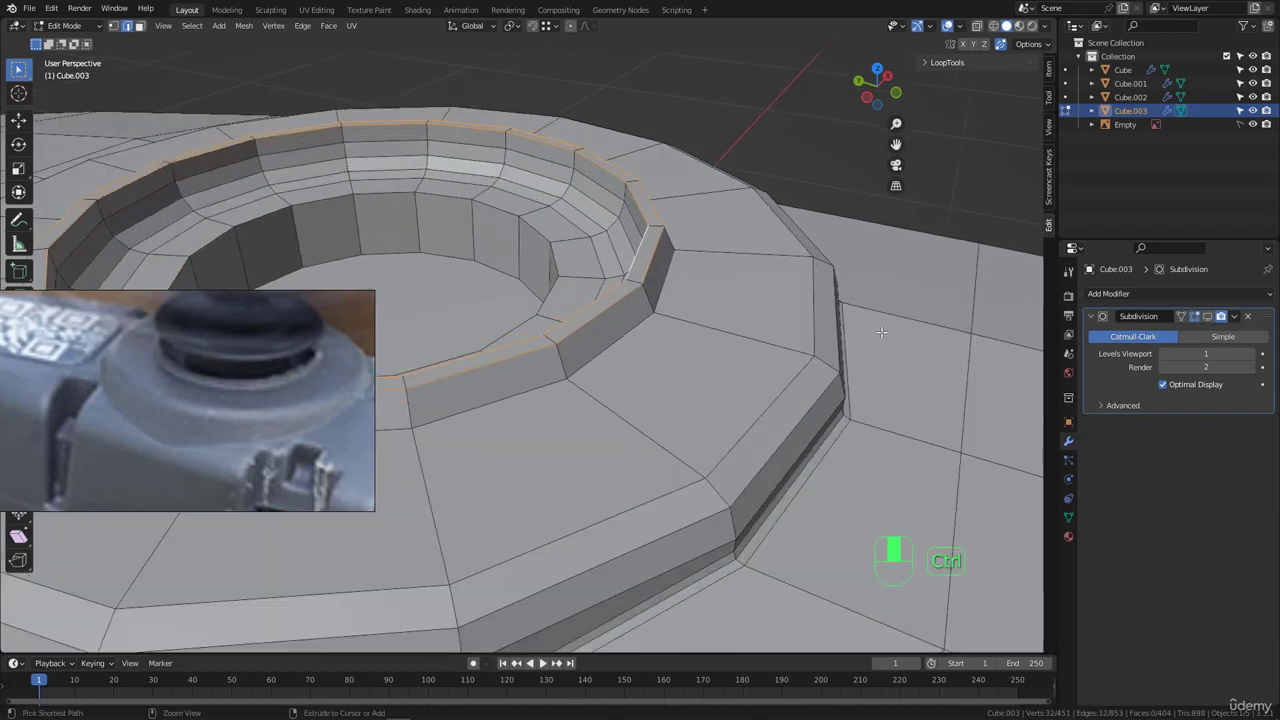
{"action": "key", "text": "ctrl+b"}
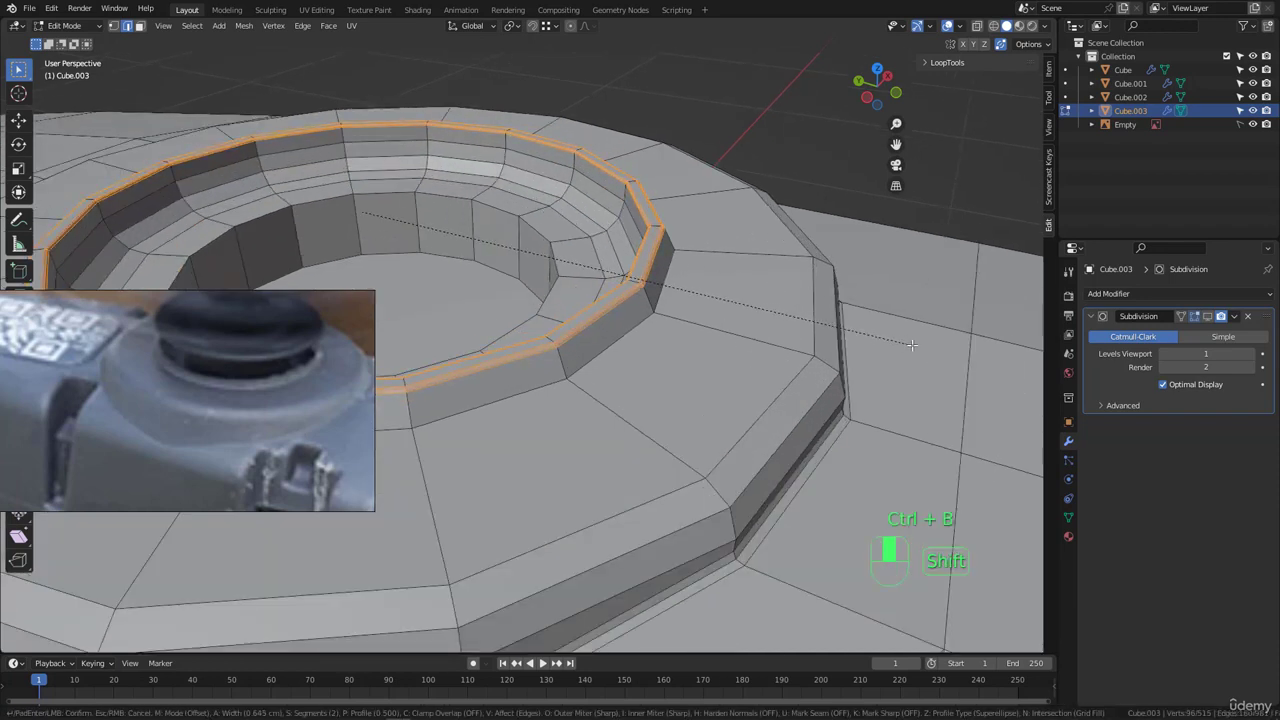
{"action": "left_click", "coordinate": [921, 352]}
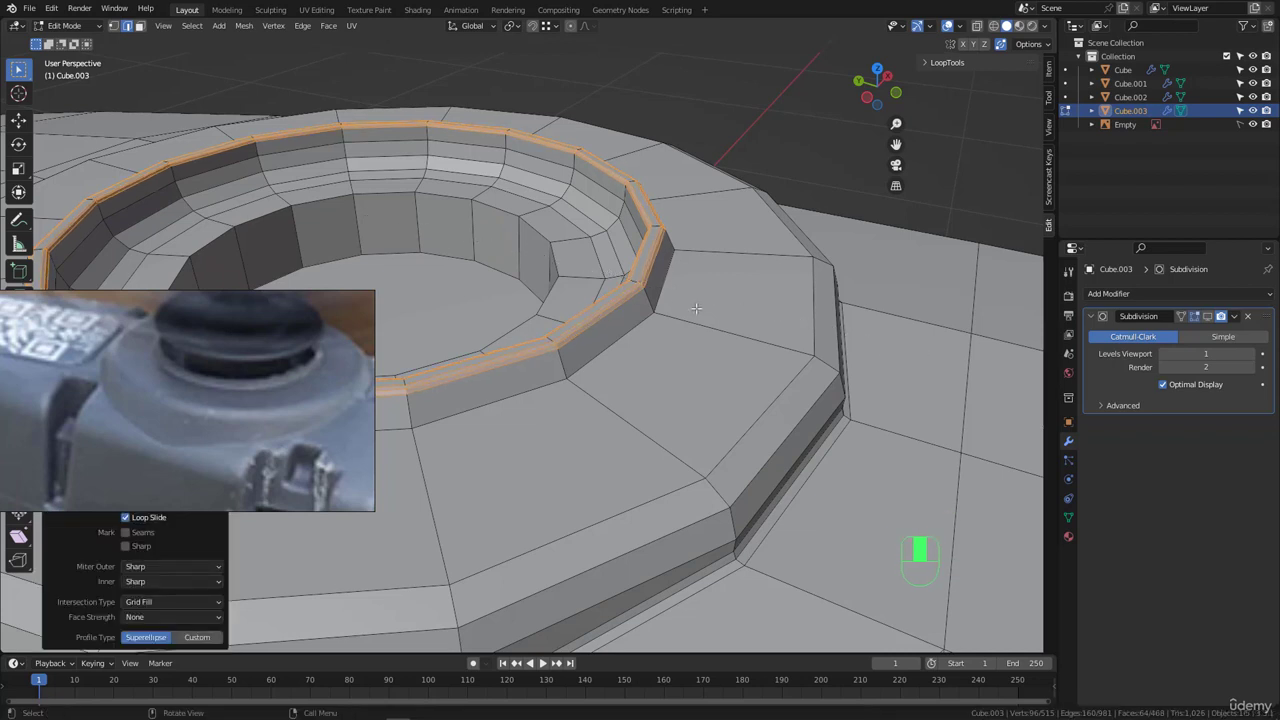
- Bevel the edge loop where the recess rim meets the disc's sloped surface with two segments
{"action": "left_click", "coordinate": [664, 293], "text": "alt"}
{"action": "key", "text": "ctrl+b"}
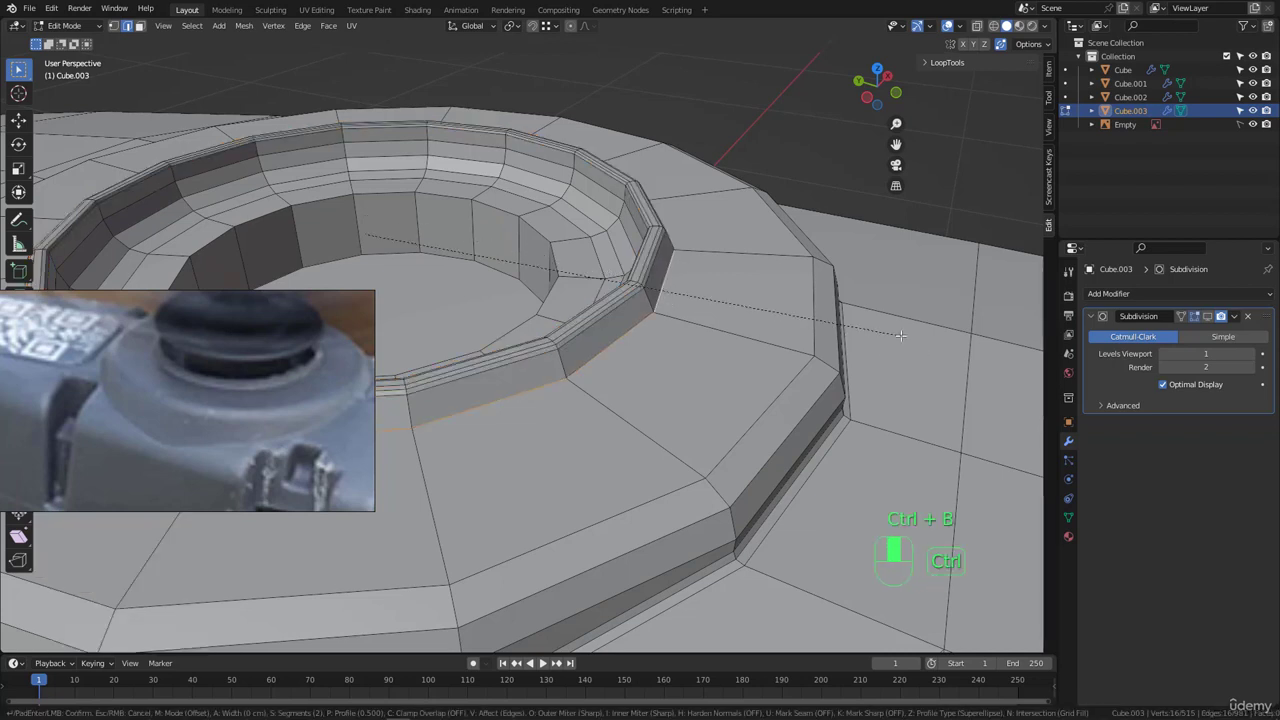
{"action": "left_click", "coordinate": [921, 345]}
{"action": "scroll", "coordinate": [700, 270], "scroll_direction": "down", "scroll_amount": 5}
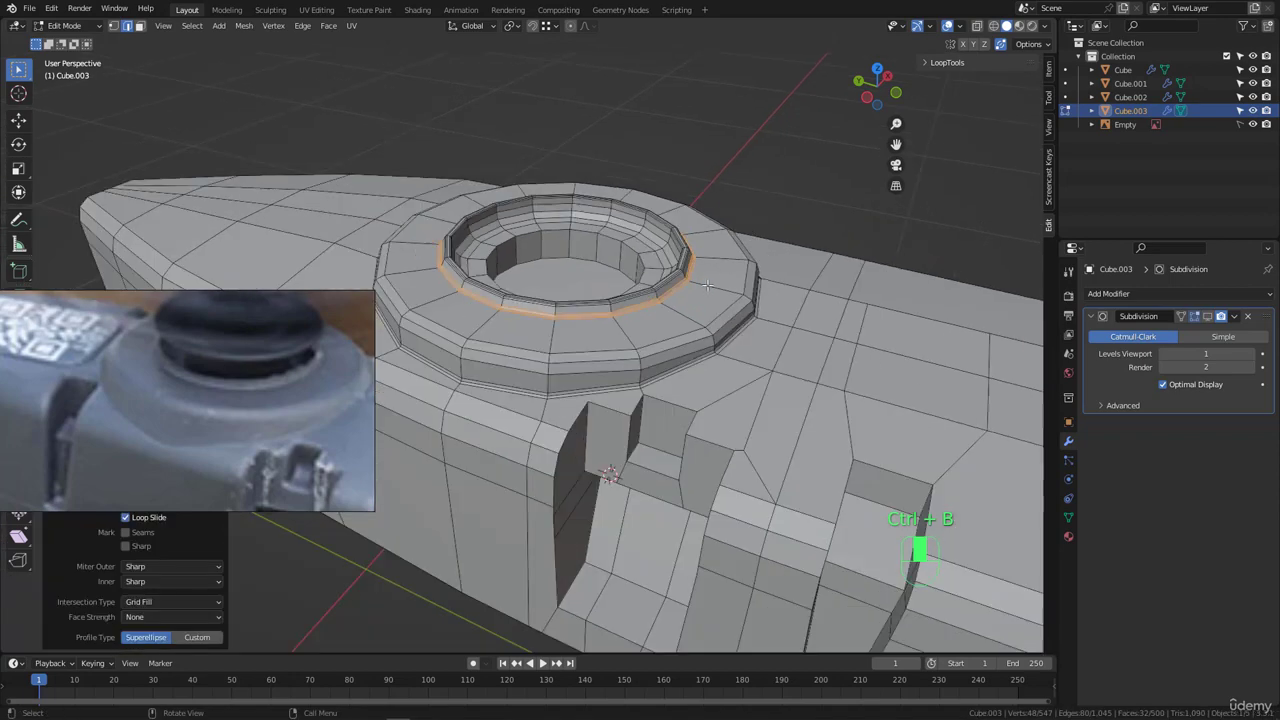
{"action": "middle_click_drag", "start_coordinate": [690, 284], "coordinate": [644, 286]}
{"action": "key", "text": "Tab"}
{"action": "key", "text": "Tab"}
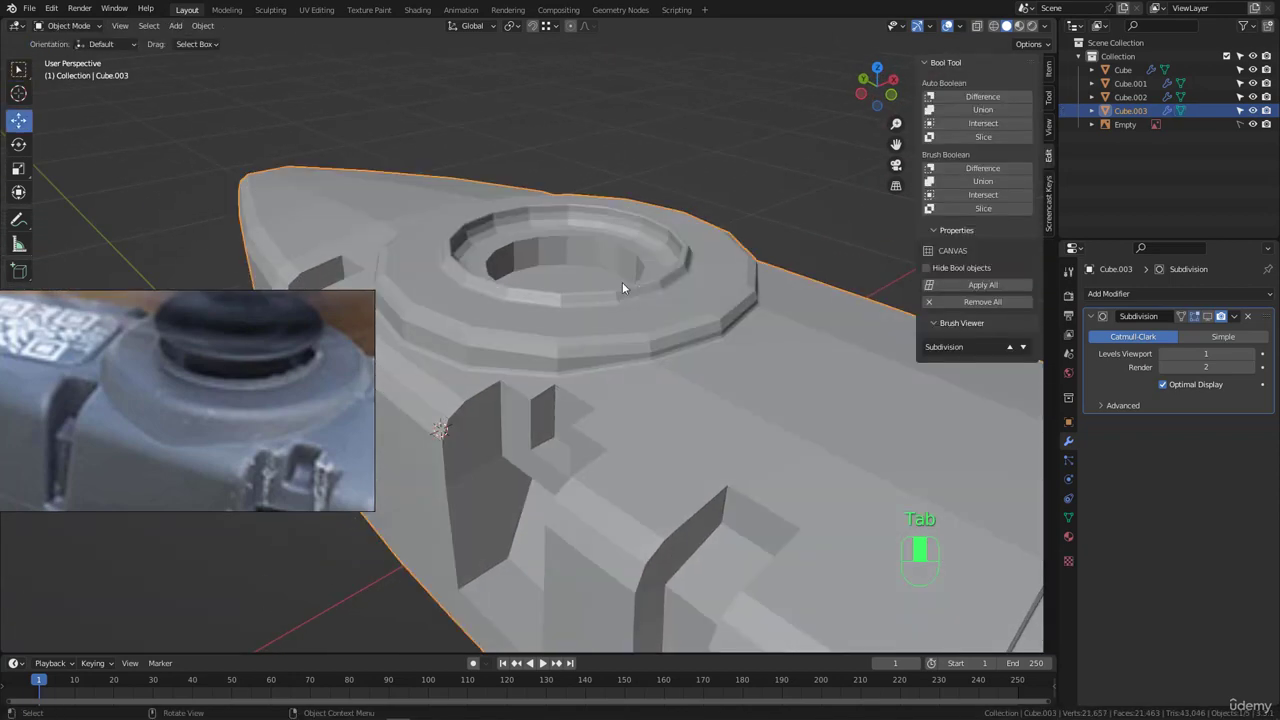
- Bevel the upper edge loop of the inner hole by about 1.1 cm with two segments
{"action": "scroll", "coordinate": [500, 235], "scroll_direction": "up", "scroll_amount": 3}
{"action": "left_click", "coordinate": [512, 250], "text": "alt"}
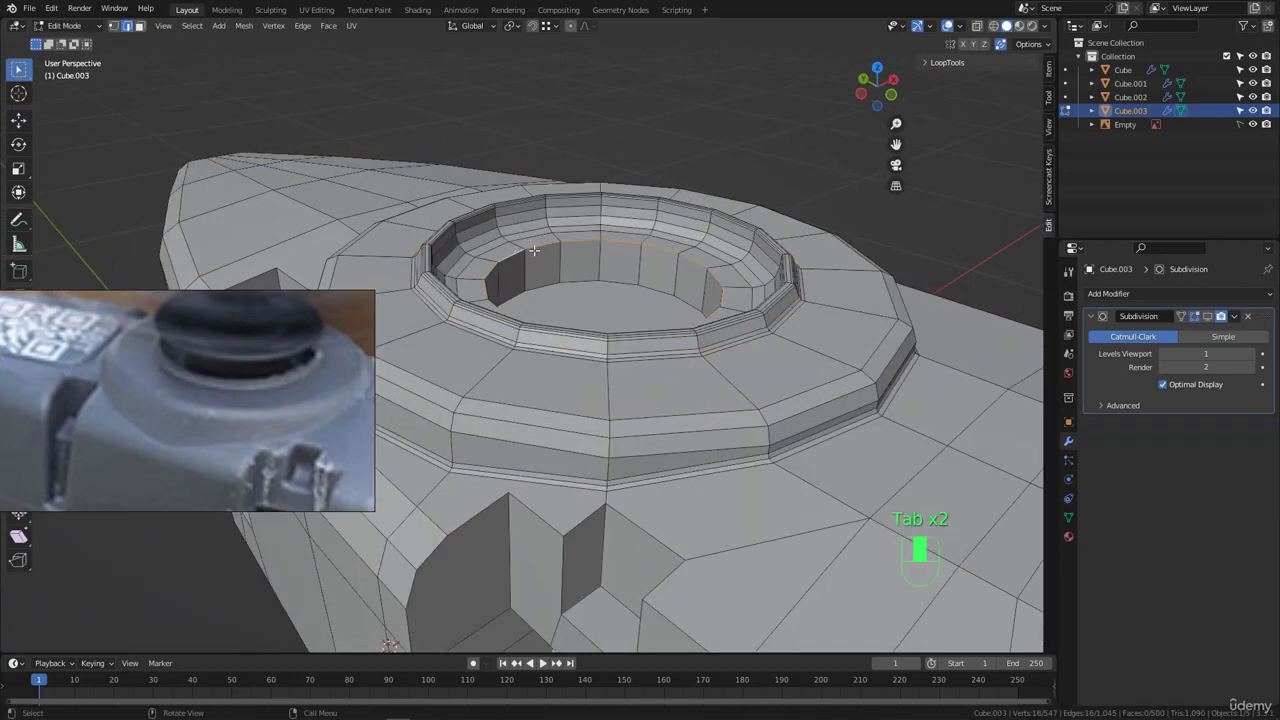
{"action": "scroll", "coordinate": [520, 250], "scroll_direction": "up", "scroll_amount": 3}
{"action": "key", "text": "ctrl+b"}
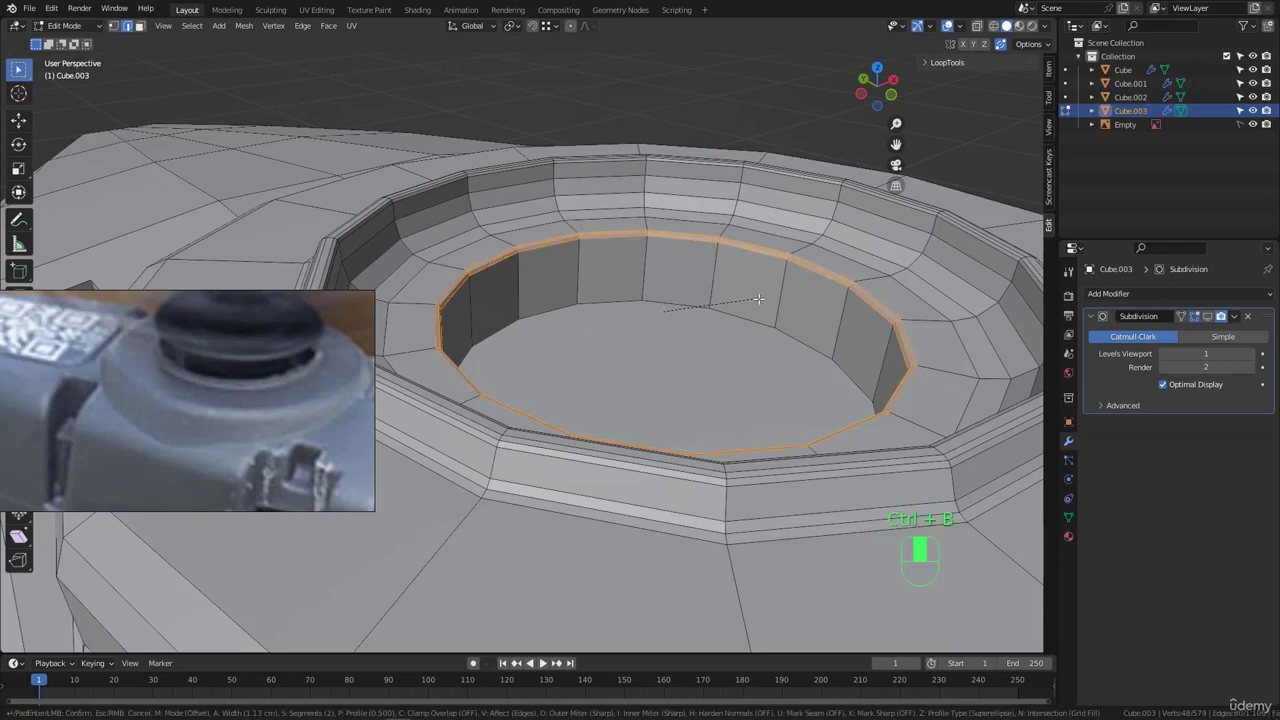
{"action": "left_click", "coordinate": [762, 299]}
{"action": "scroll", "coordinate": [600, 267], "scroll_direction": "down", "scroll_amount": 5}
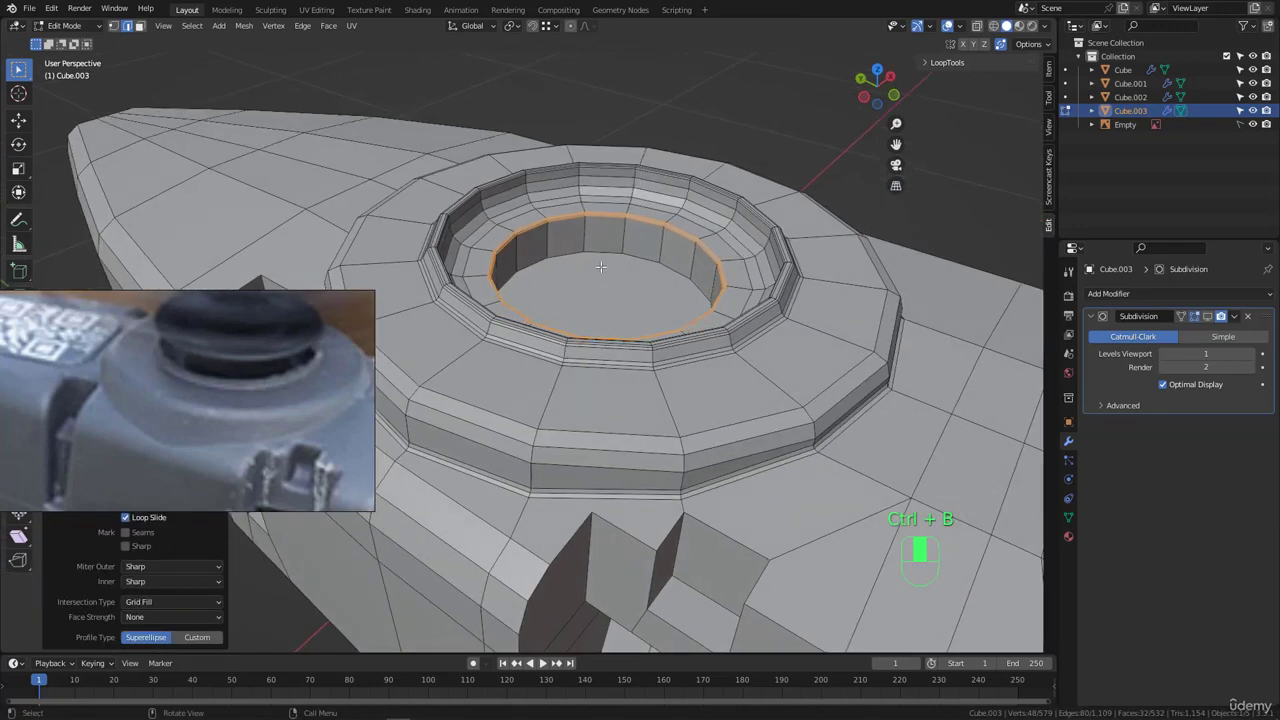
- Delete the floor face at the bottom of the inner hole
{"action": "left_click", "coordinate": [597, 247], "text": "alt"}
{"action": "scroll", "coordinate": [609, 248], "scroll_direction": "up", "scroll_amount": 2}
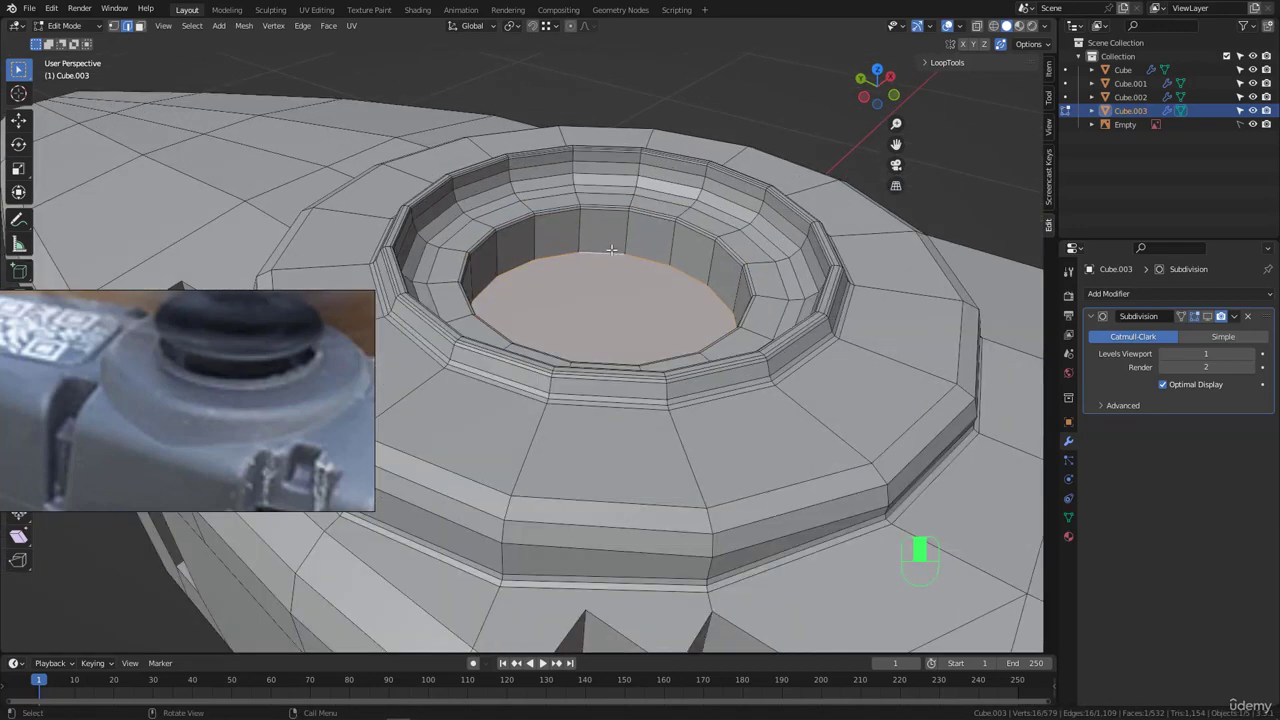
{"action": "key", "text": "x"}
{"action": "left_click", "coordinate": [611, 249]}
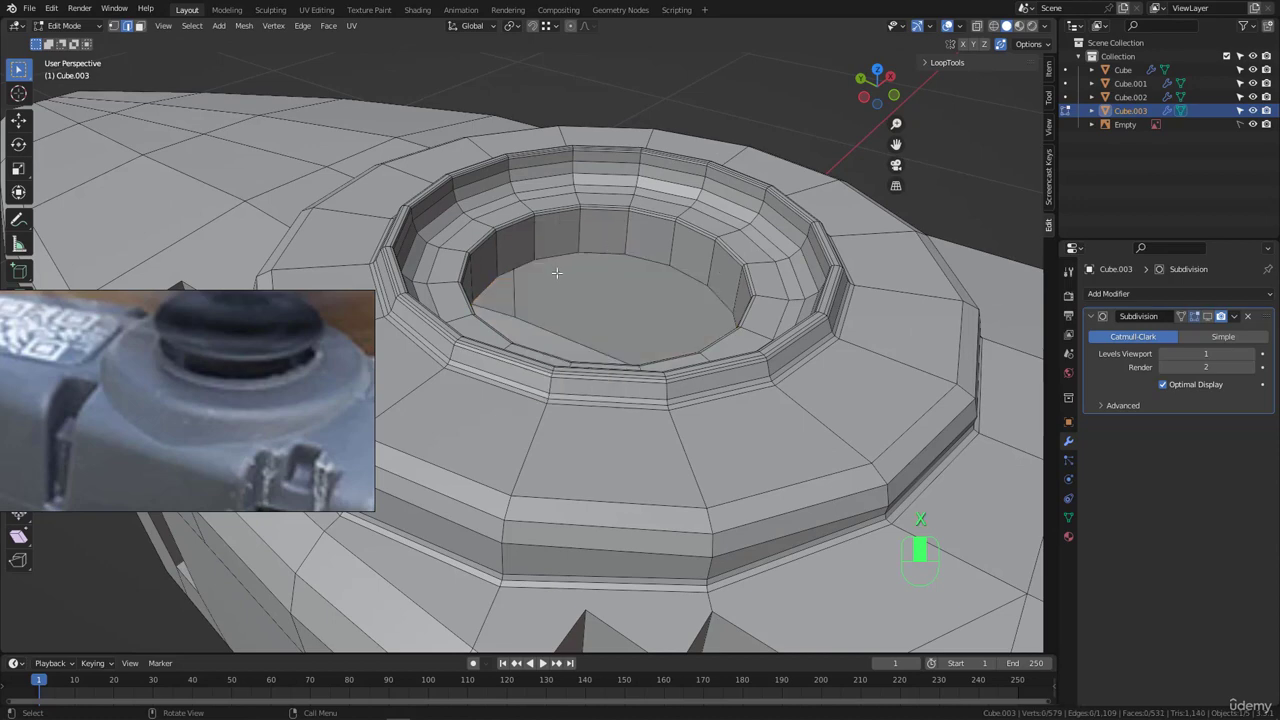
{"action": "scroll", "coordinate": [557, 273], "scroll_direction": "down", "scroll_amount": 4}
{"action": "middle_click_drag", "start_coordinate": [557, 273], "coordinate": [993, 377]}
- Preview the body with the Subdivision modifier at viewport level 2, hide its smoothing again and resume mesh editing
{"action": "key", "text": "Tab"}
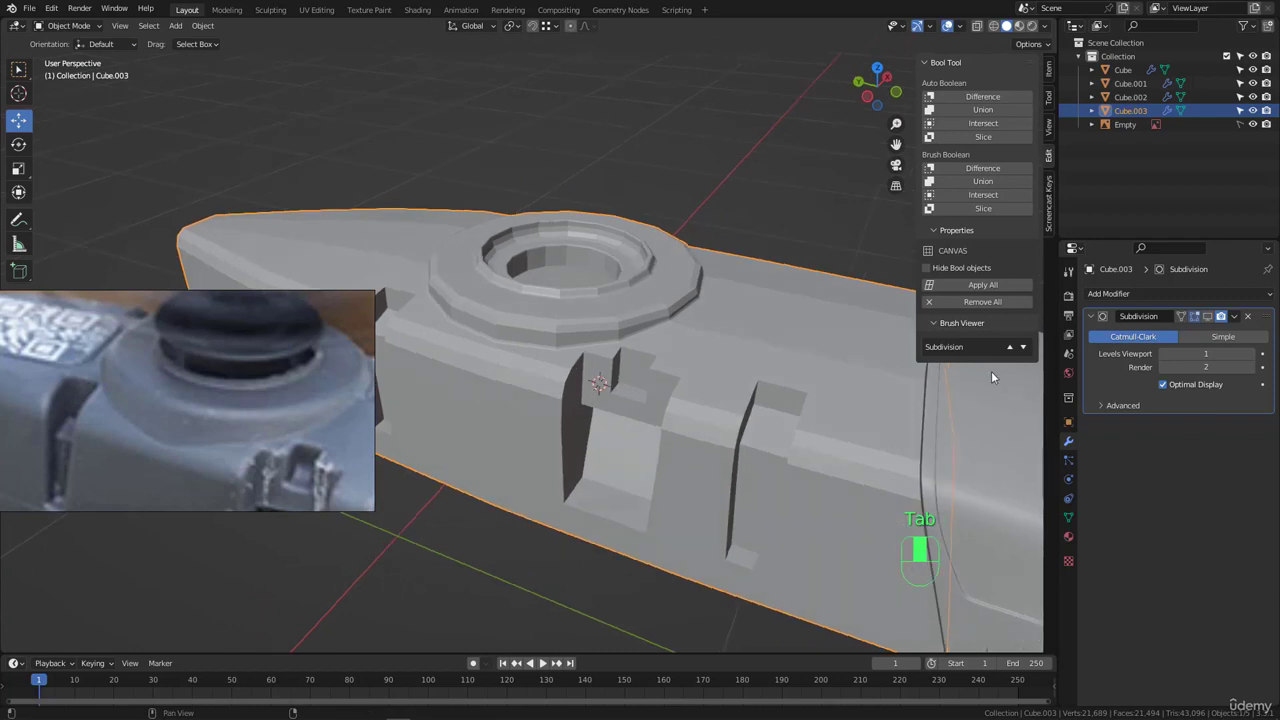
{"action": "left_click_drag", "start_coordinate": [1191, 357], "coordinate": [1215, 357]}
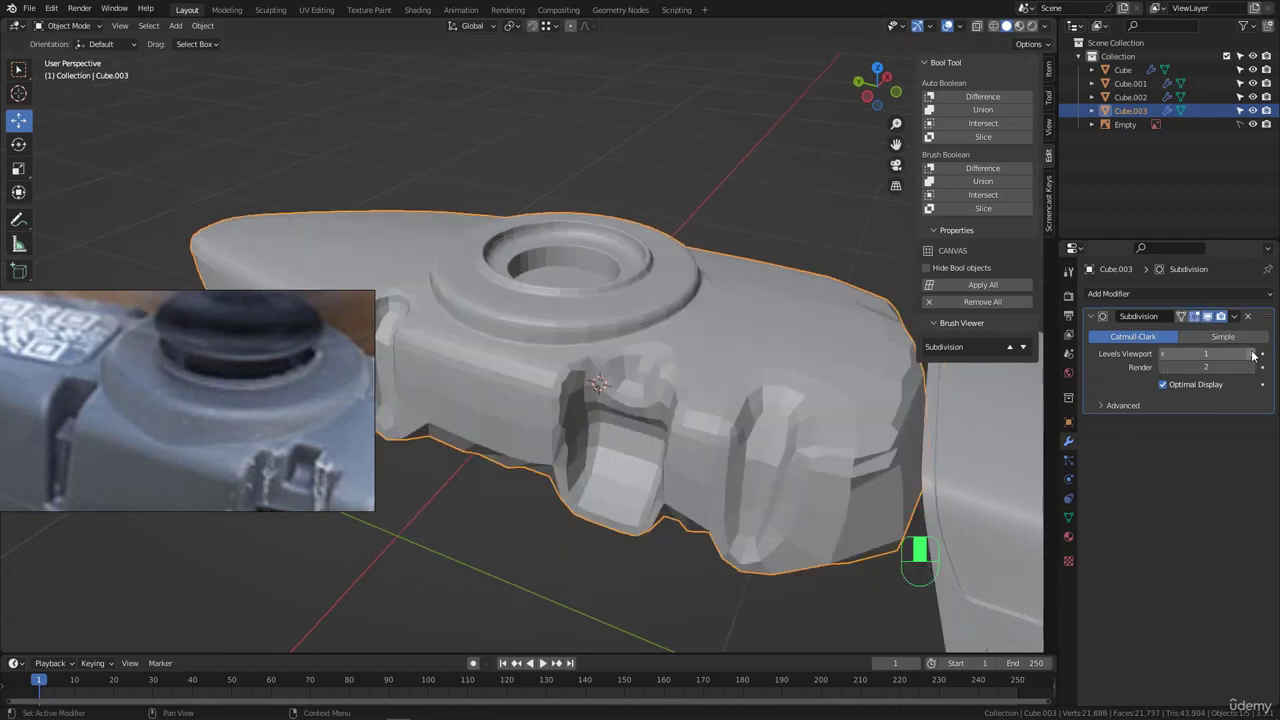
{"action": "middle_click_drag", "start_coordinate": [728, 378], "coordinate": [700, 290]}
{"action": "left_click", "coordinate": [1207, 317]}
{"action": "key", "text": "Tab"}
{"action": "scroll", "coordinate": [673, 291], "scroll_direction": "down", "scroll_amount": 2}
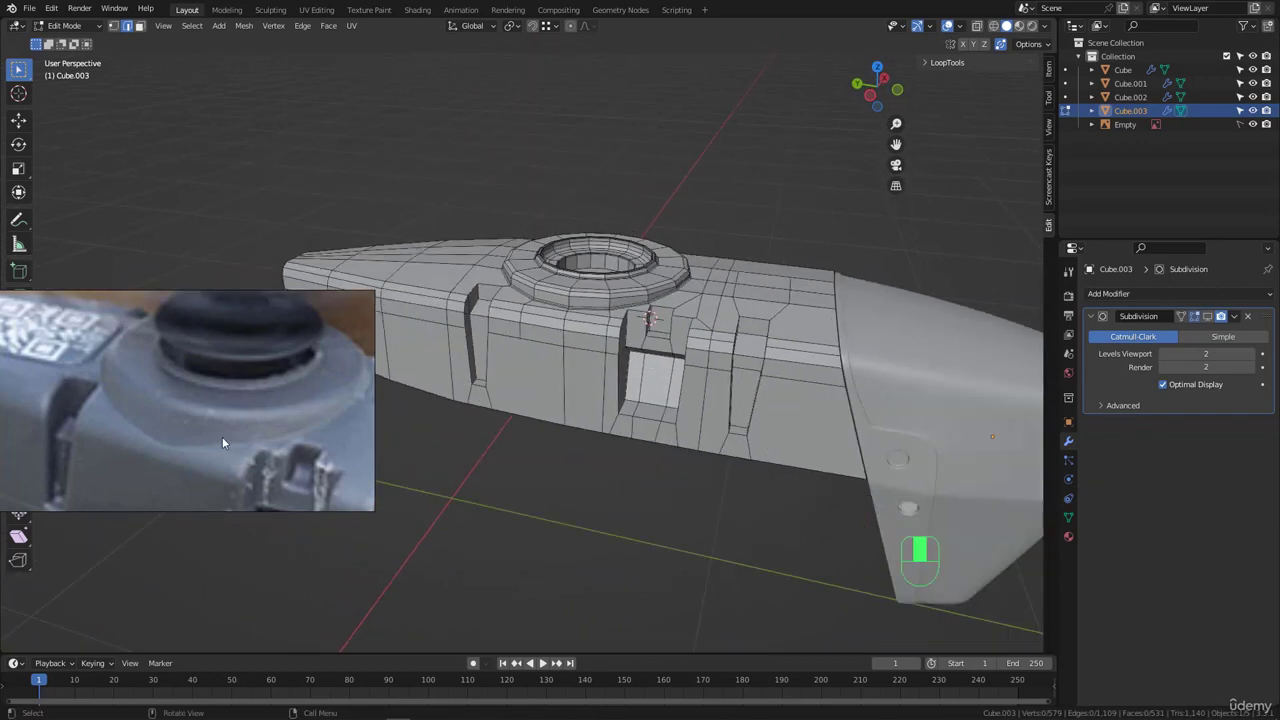
{"action": "middle_click_drag", "start_coordinate": [222, 436], "coordinate": [184, 411]}
{"action": "scroll", "coordinate": [804, 362], "scroll_direction": "up", "scroll_amount": 4}
{"action": "middle_click_drag", "start_coordinate": [751, 357], "coordinate": [705, 330]}
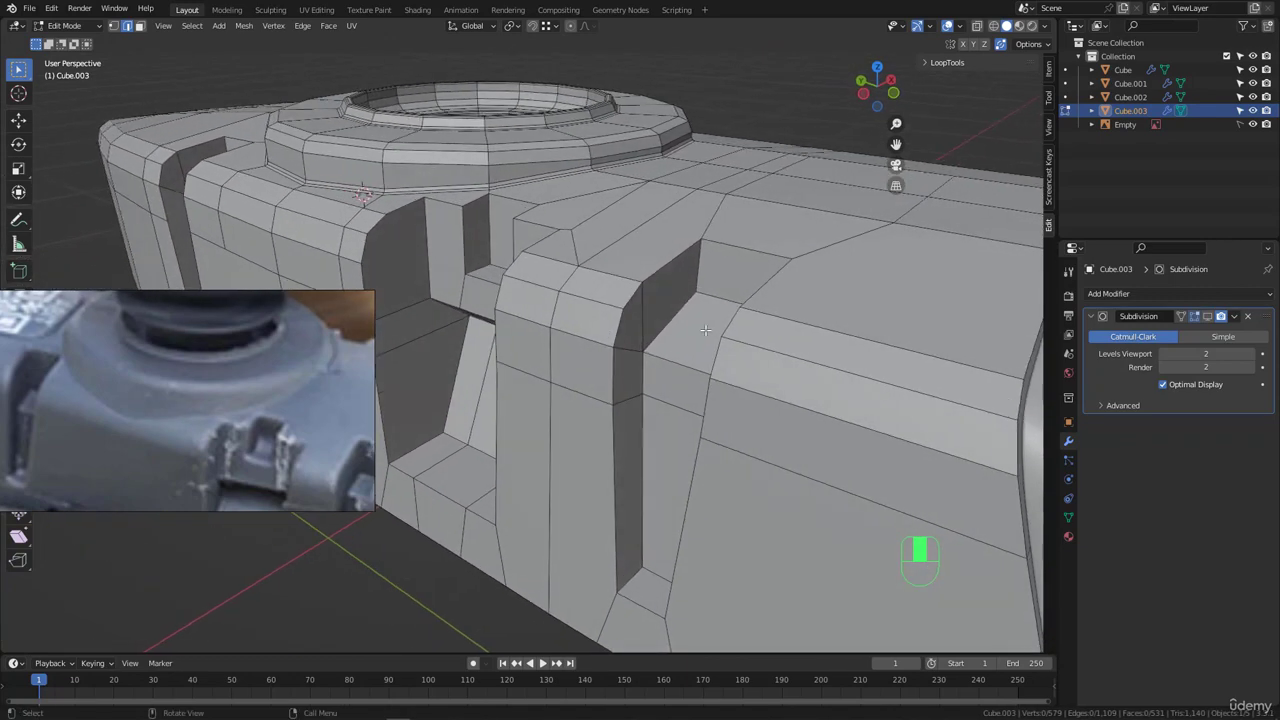
{"action": "left_click", "coordinate": [665, 265], "text": "alt"}
{"action": "scroll", "coordinate": [663, 275], "scroll_direction": "down", "scroll_amount": 1}
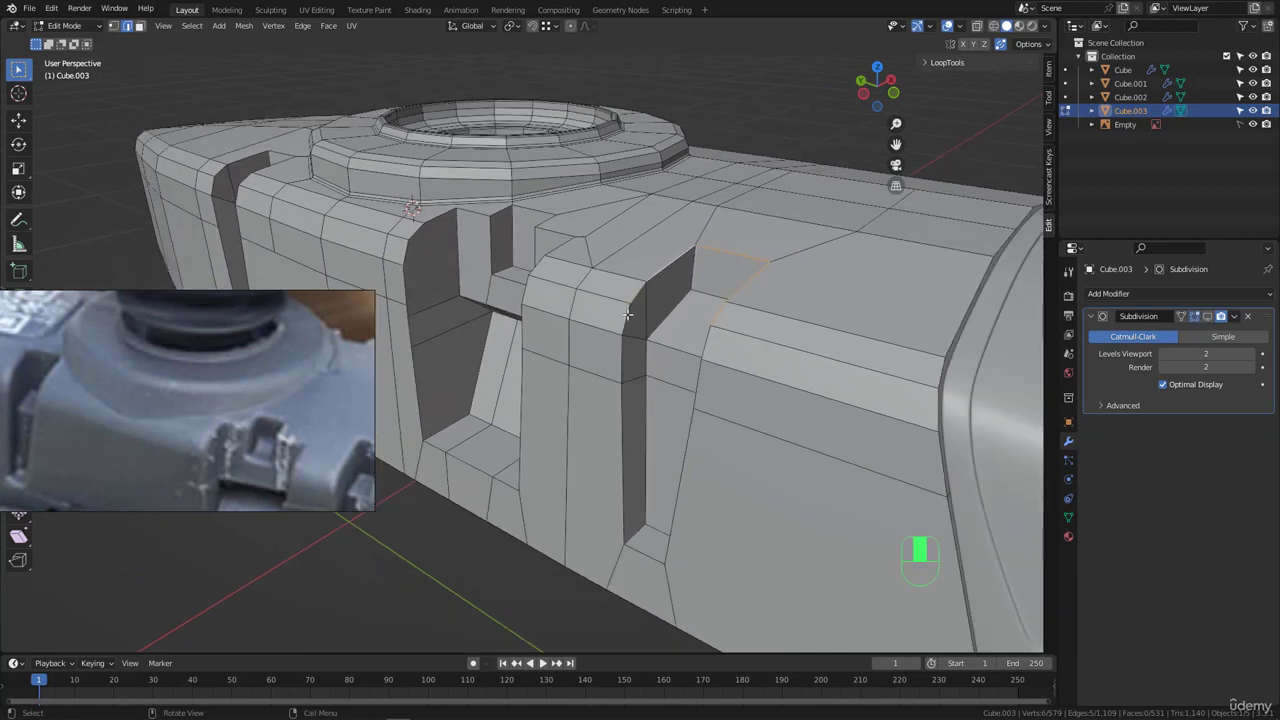
{"action": "scroll", "coordinate": [628, 315], "scroll_direction": "up", "scroll_amount": 2}
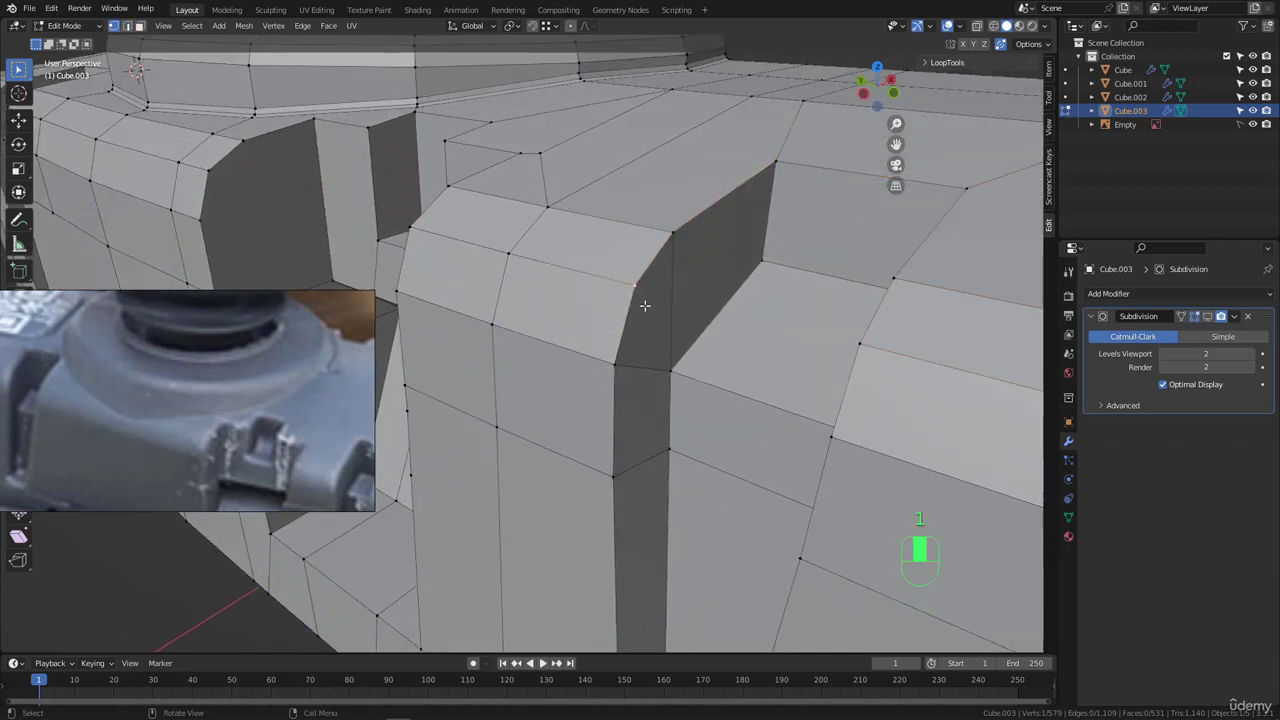
{"action": "key", "text": "g"}
{"action": "right_click", "coordinate": [637, 298]}
{"action": "scroll", "coordinate": [637, 298], "scroll_direction": "down", "scroll_amount": 2}
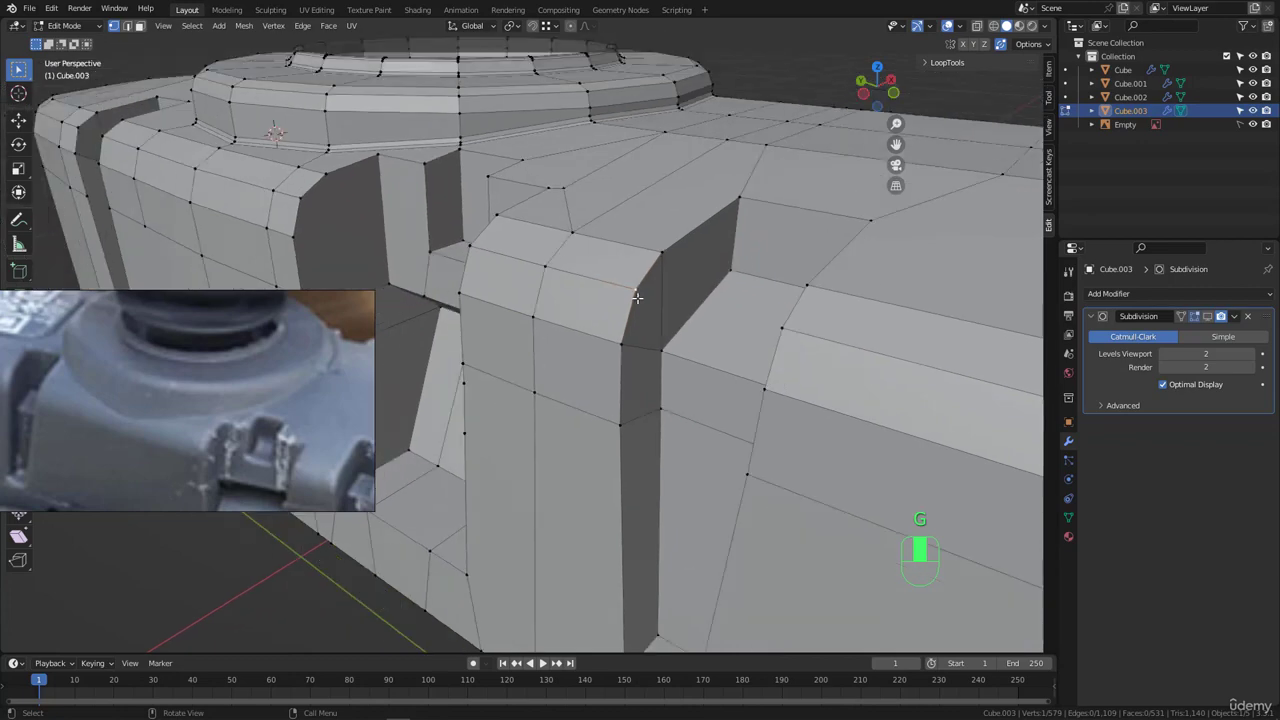
- Try to bevel the tapered side slot's rim and inner corner edges by about 2 cm with two segments
{"action": "key", "text": "2"}
{"action": "middle_click_drag", "start_coordinate": [646, 276], "coordinate": [773, 362]}
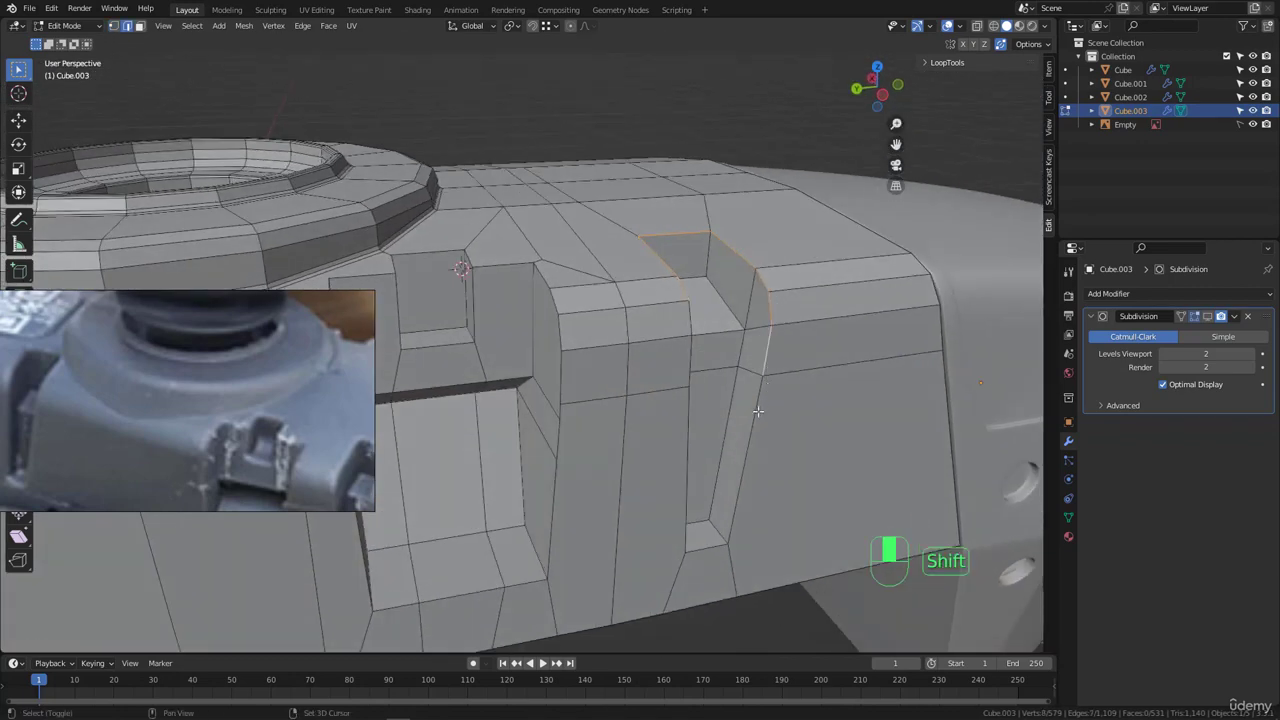
{"action": "left_click", "coordinate": [684, 538], "text": "shift"}
{"action": "middle_click_drag", "start_coordinate": [684, 538], "coordinate": [665, 330]}
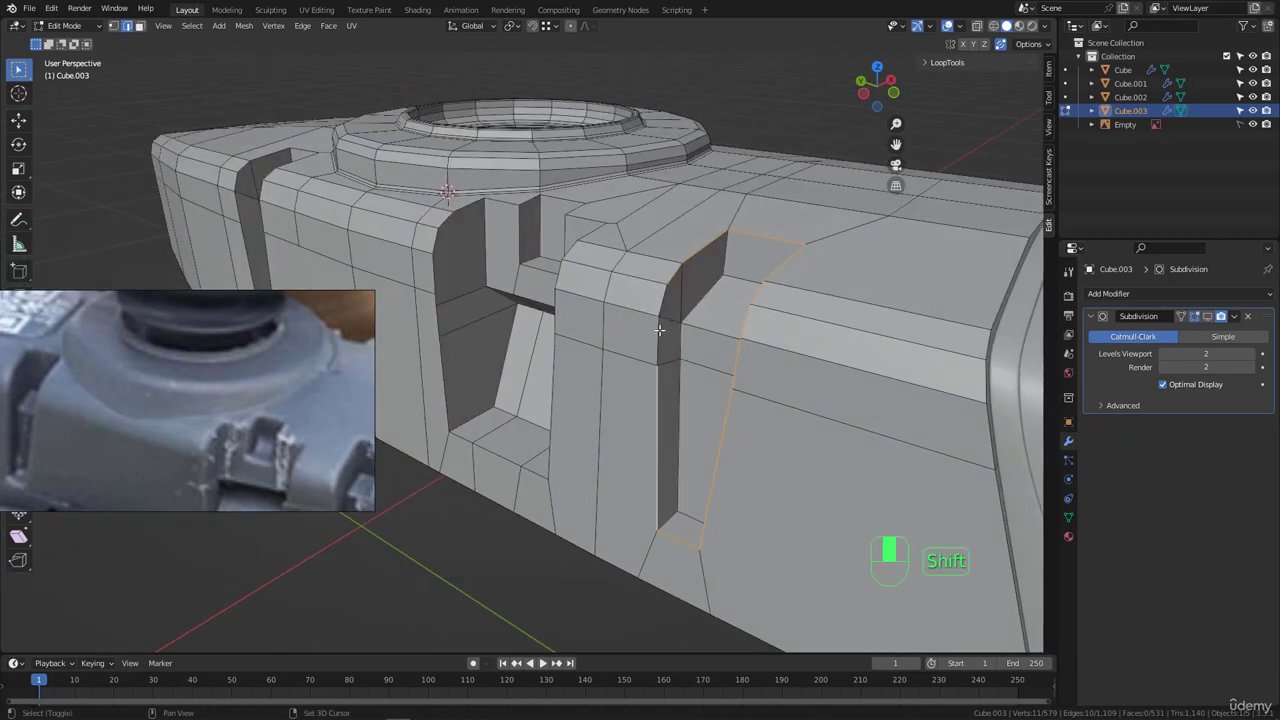
{"action": "middle_click_drag", "start_coordinate": [726, 254], "coordinate": [697, 258]}
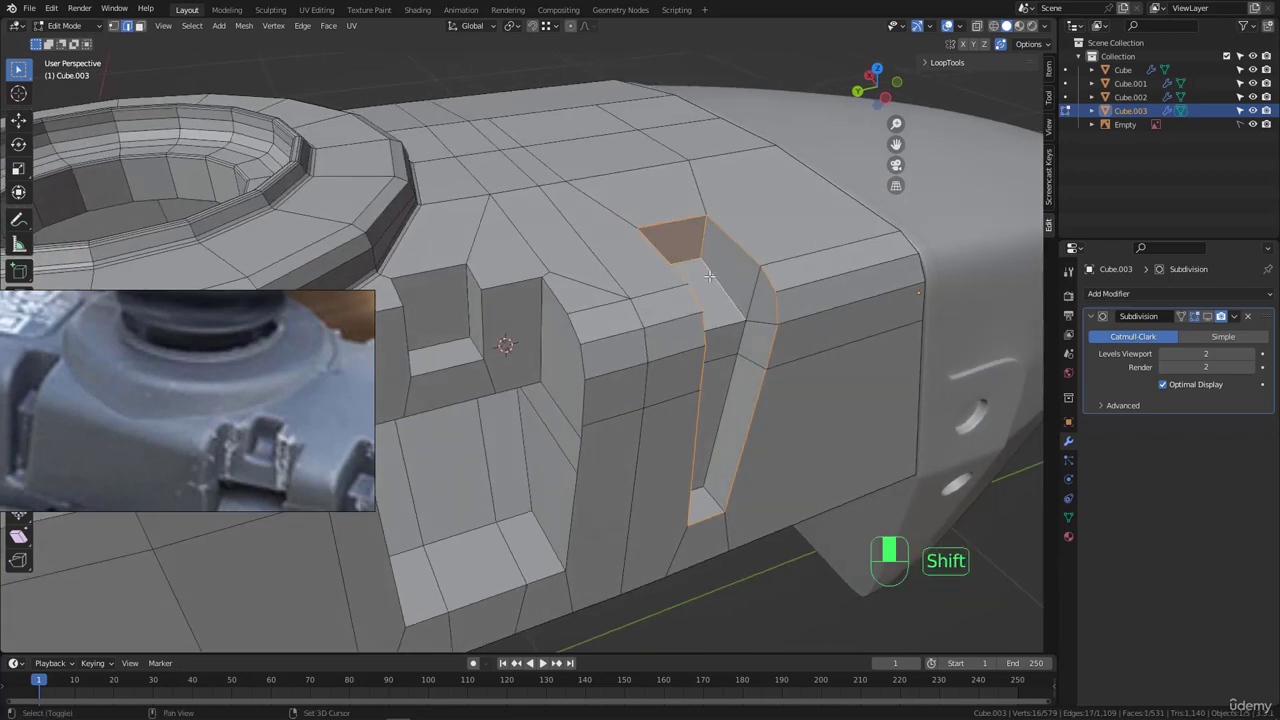
{"action": "left_click", "coordinate": [729, 375], "text": "shift"}
{"action": "middle_click_drag", "start_coordinate": [729, 375], "coordinate": [641, 478]}
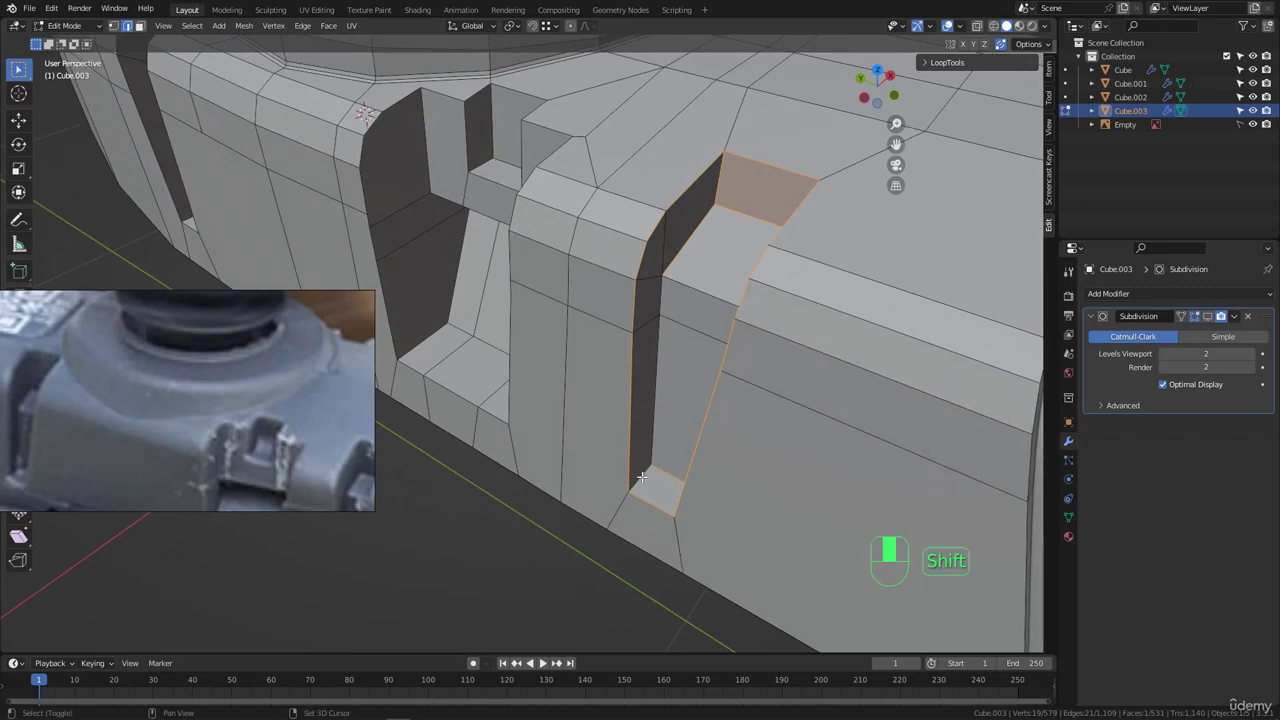
{"action": "middle_click_drag", "start_coordinate": [661, 387], "coordinate": [872, 331]}
{"action": "key", "text": "ctrl+b"}
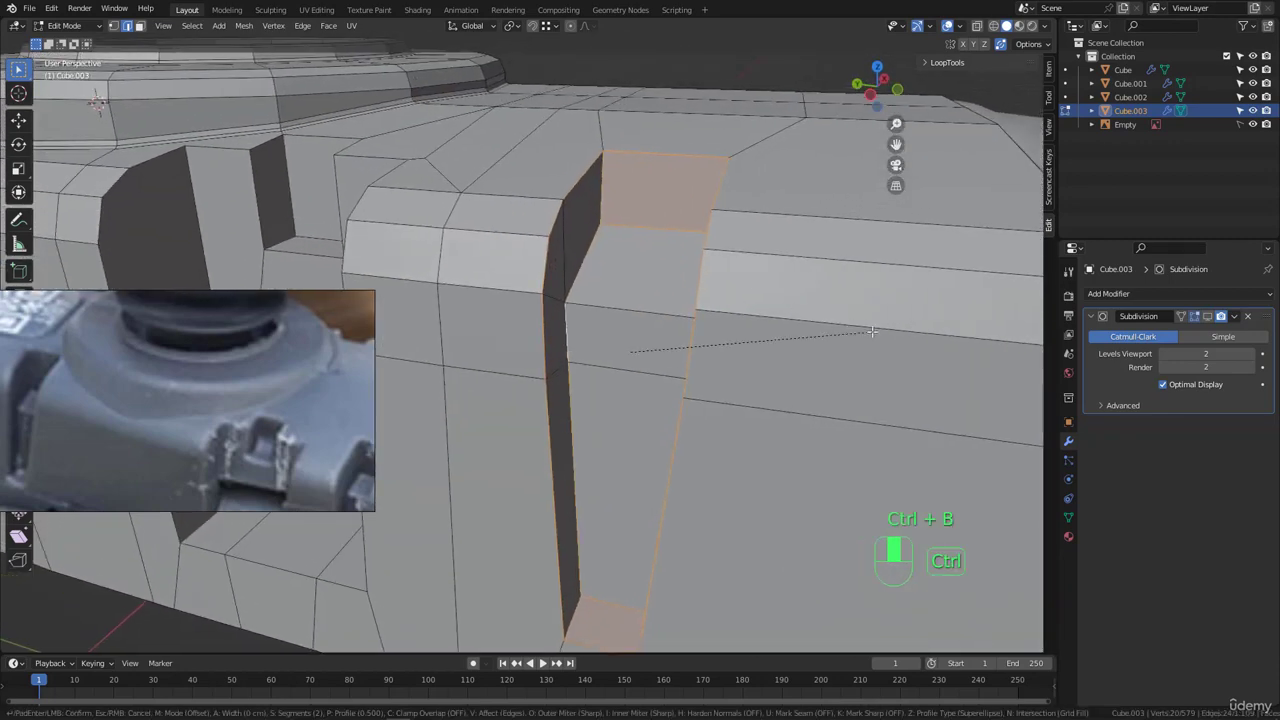
{"action": "key", "text": "shift"}
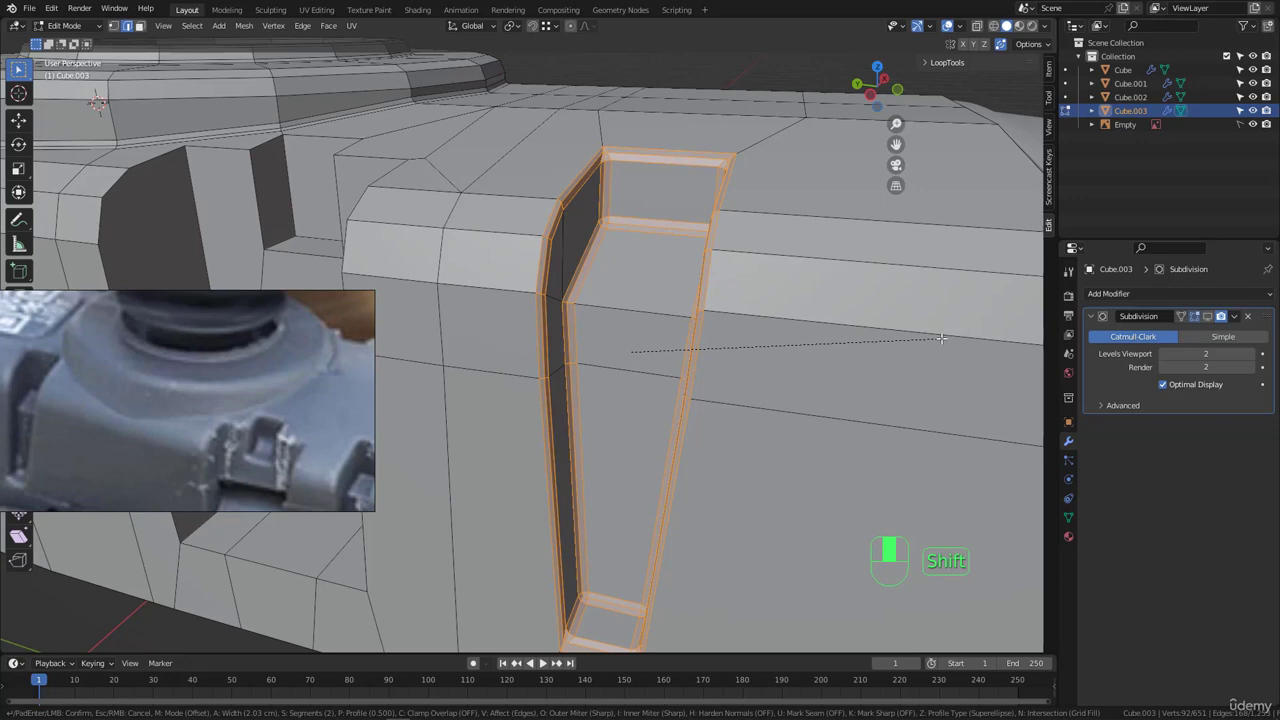
{"action": "left_click", "coordinate": [941, 339]}
- Examine the bevel at the slot's lower end and mark its differing widths with on-screen annotations
{"action": "middle_click_drag", "start_coordinate": [941, 339], "coordinate": [652, 440]}
{"action": "scroll", "coordinate": [650, 480], "scroll_direction": "up", "scroll_amount": 3}
{"action": "middle_click_drag", "start_coordinate": [650, 490], "coordinate": [695, 508]}
{"action": "middle_click_drag", "start_coordinate": [702, 462], "coordinate": [625, 362], "text": "shift"}
{"action": "scroll", "coordinate": [669, 304], "scroll_direction": "up", "scroll_amount": 2}
{"action": "scroll", "coordinate": [652, 332], "scroll_direction": "up", "scroll_amount": 1}
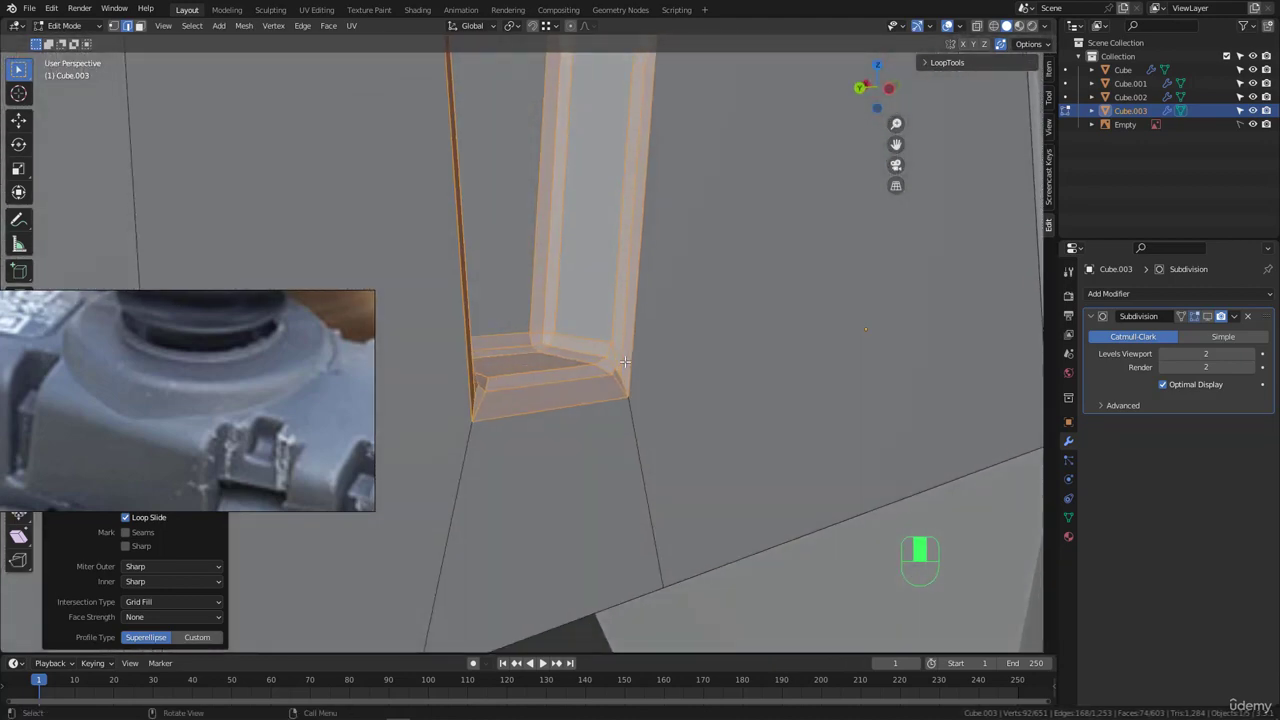
{"action": "key", "text": "ctrl+alt+g"}
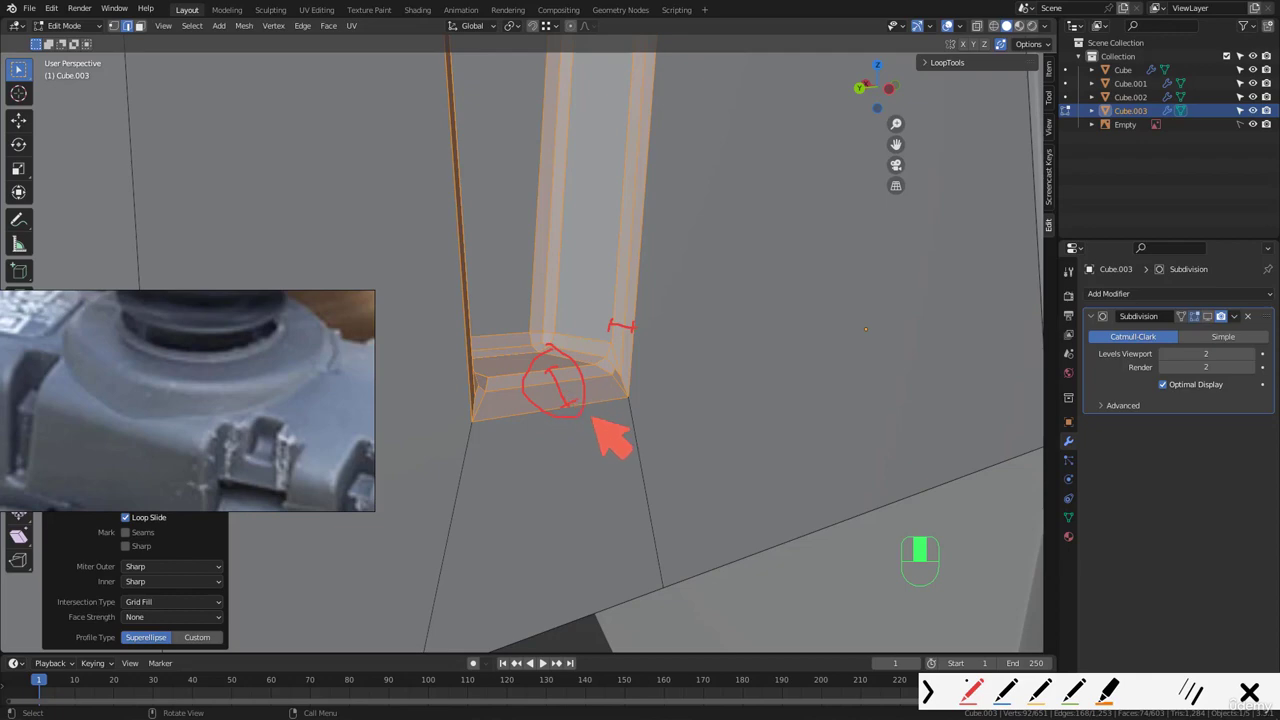
{"action": "key", "text": "Escape"}
- Undo the slot bevel and bring the body's underside edges below the slot into selection
{"action": "scroll", "coordinate": [594, 414], "scroll_direction": "down", "scroll_amount": 4}
{"action": "mouse_move", "coordinate": [594, 414]}
{"action": "middle_mouse_down"}
{"action": "mouse_move", "coordinate": [478, 384]}
{"action": "mouse_move", "coordinate": [578, 361]}
{"action": "mouse_move", "coordinate": [601, 432]}
{"action": "mouse_move", "coordinate": [610, 422]}
{"action": "mouse_move", "coordinate": [668, 465]}
{"action": "middle_mouse_up"}
{"action": "scroll", "coordinate": [522, 401], "scroll_direction": "down", "scroll_amount": 2}
{"action": "key", "text": "ctrl+z"}
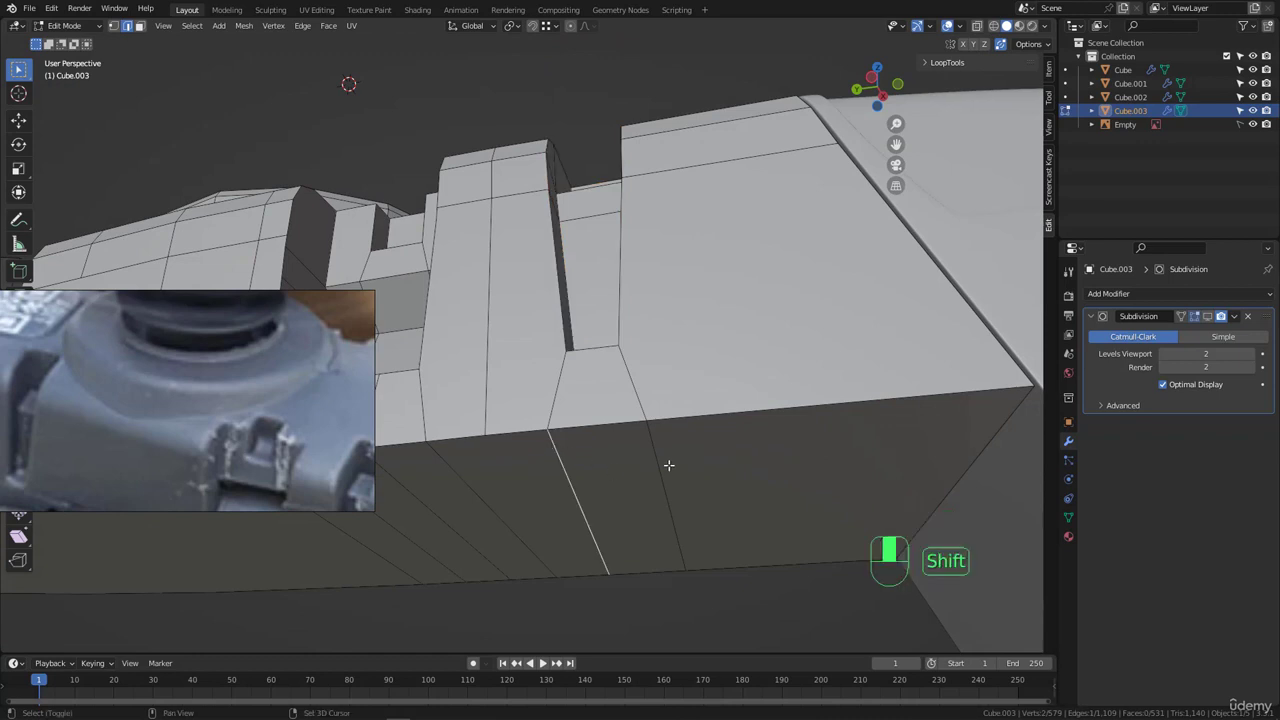
- Try to spread the two underside edges below the slot by scaling them along the Y axis
{"action": "left_click", "coordinate": [668, 465], "text": "shift"}
{"action": "key", "text": "s"}
{"action": "key", "text": "y"}
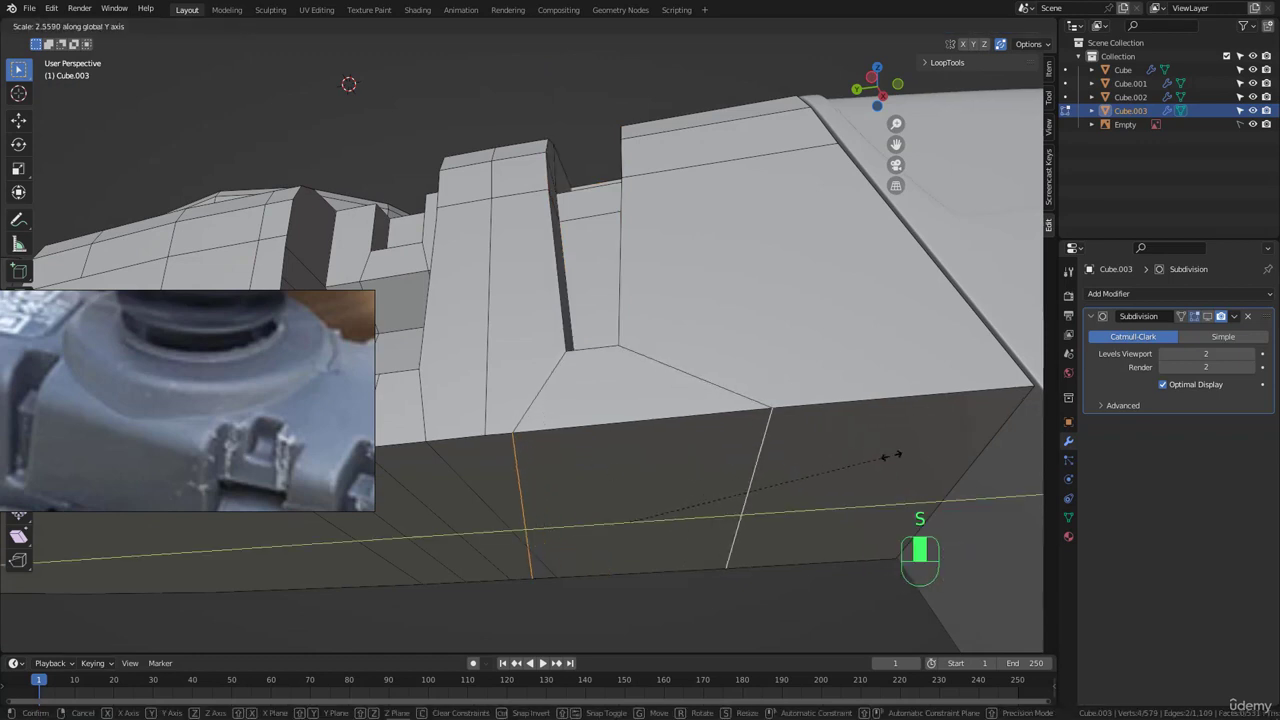
{"action": "right_click", "coordinate": [836, 461]}
{"action": "middle_click_drag", "start_coordinate": [732, 462], "coordinate": [710, 469]}
{"action": "key", "text": "s"}
{"action": "middle_click_drag", "start_coordinate": [710, 469], "coordinate": [596, 500]}
{"action": "left_click", "coordinate": [800, 459]}
{"action": "key", "text": "ctrl+z"}
- Straighten the underside edge below the slot's wider side by scaling it to 0 along the Y axis
{"action": "scroll", "coordinate": [609, 409], "scroll_direction": "down", "scroll_amount": 8}
{"action": "scroll", "coordinate": [617, 389], "scroll_direction": "up", "scroll_amount": 4}
{"action": "mouse_move", "coordinate": [617, 389]}
{"action": "middle_mouse_down"}
{"action": "mouse_move", "coordinate": [607, 392]}
{"action": "mouse_move", "coordinate": [623, 229]}
{"action": "mouse_move", "coordinate": [628, 412]}
{"action": "mouse_move", "coordinate": [627, 386]}
{"action": "middle_mouse_up"}
{"action": "scroll", "coordinate": [628, 412], "scroll_direction": "up", "scroll_amount": 5}
{"action": "key", "text": "s"}
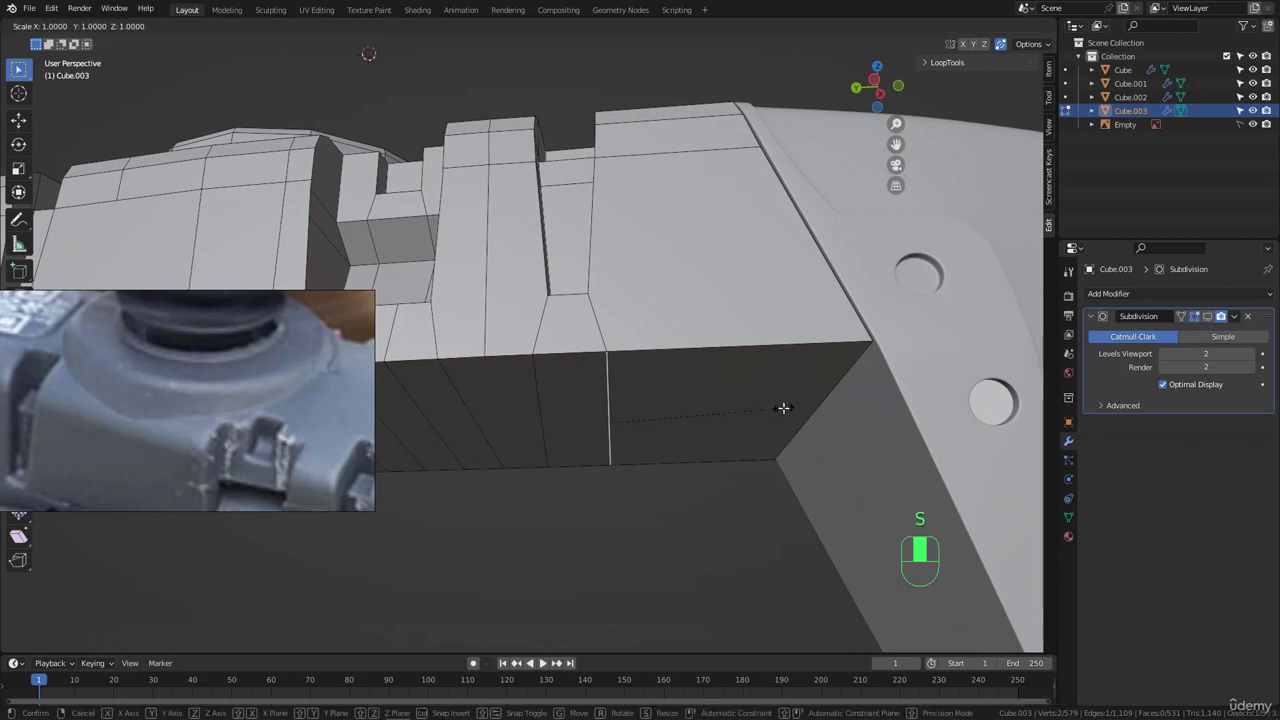
{"action": "middle_click_drag", "start_coordinate": [786, 408], "coordinate": [720, 418]}
{"action": "key", "text": "0"}
{"action": "key", "text": "Return"}
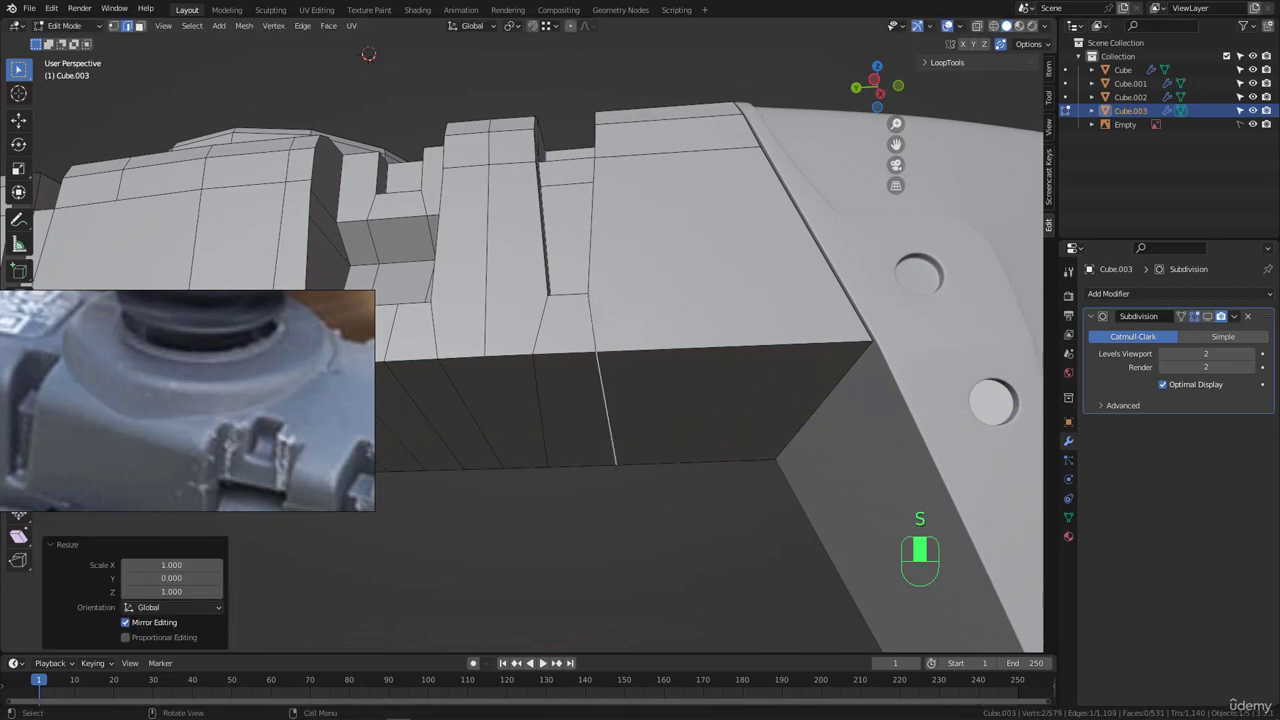
- Straighten the underside edge below the slot's other lower corner by scaling it to 0 along the Y axis
{"action": "left_click", "coordinate": [546, 416]}
{"action": "key", "text": "s"}
{"action": "middle_click_drag", "start_coordinate": [725, 424], "coordinate": [605, 419]}
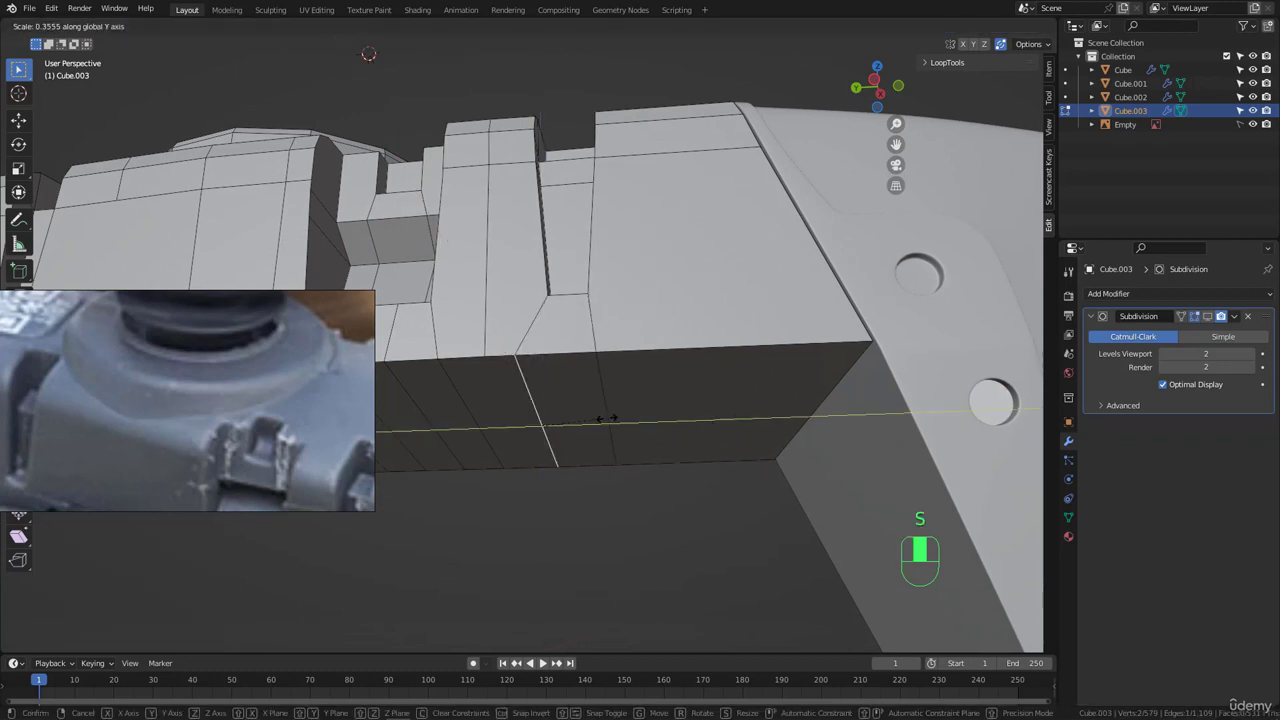
{"action": "key", "text": "0"}
{"action": "key", "text": "Return"}
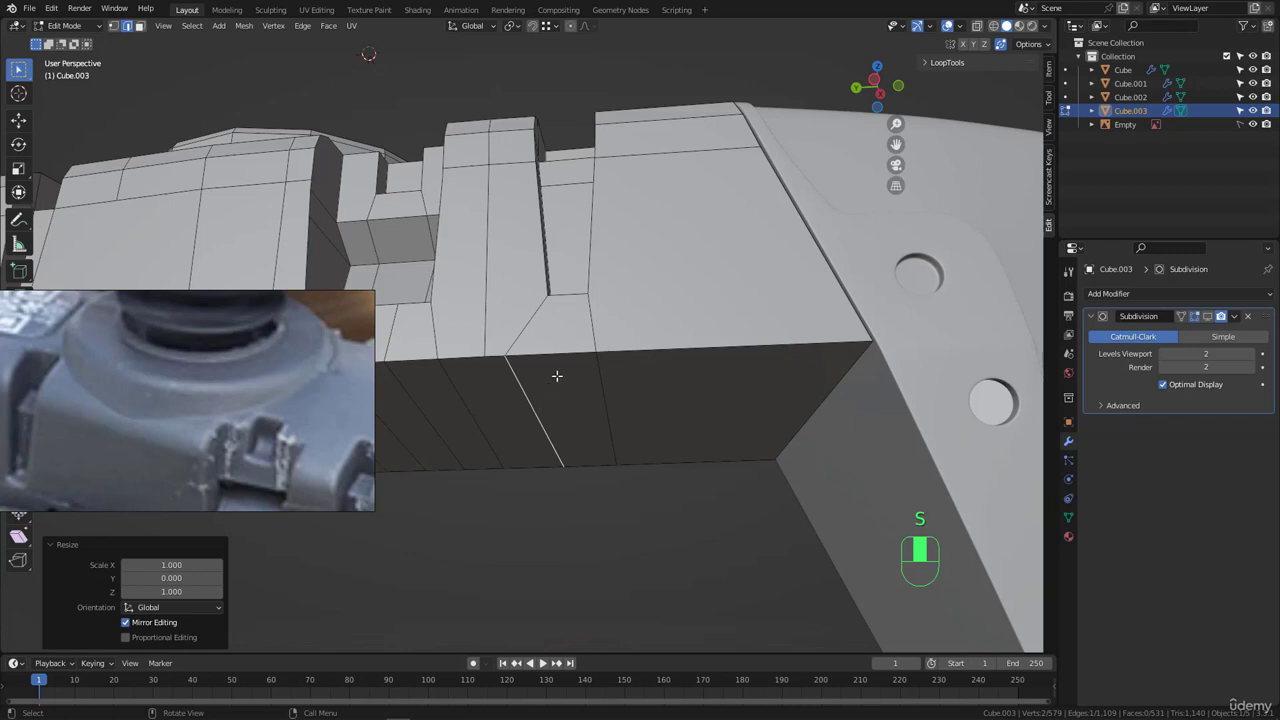
- Move the straightened underside edge about -5.11 cm along Y, snapping it in line with the slot's nearer lower corner
{"action": "middle_click_drag", "start_coordinate": [557, 375], "coordinate": [578, 388]}
{"action": "key", "text": "g"}
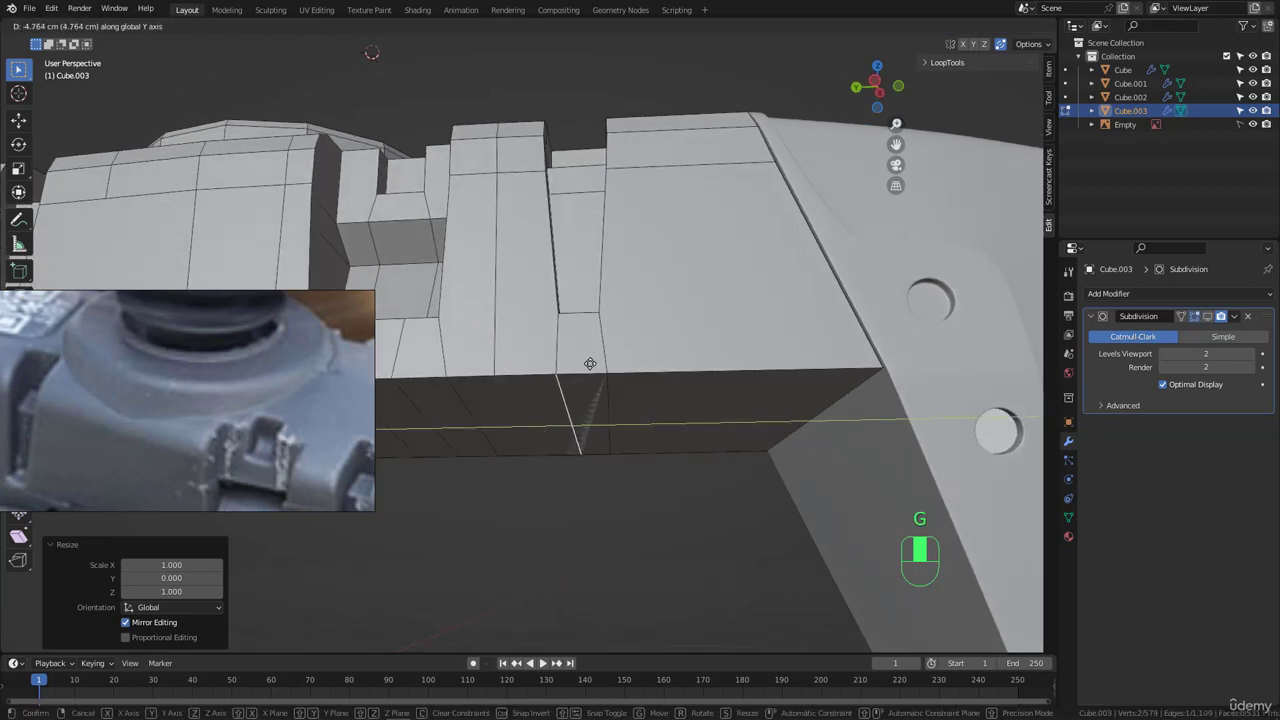
{"action": "key", "text": "ctrl"}
{"action": "left_click", "coordinate": [559, 316]}
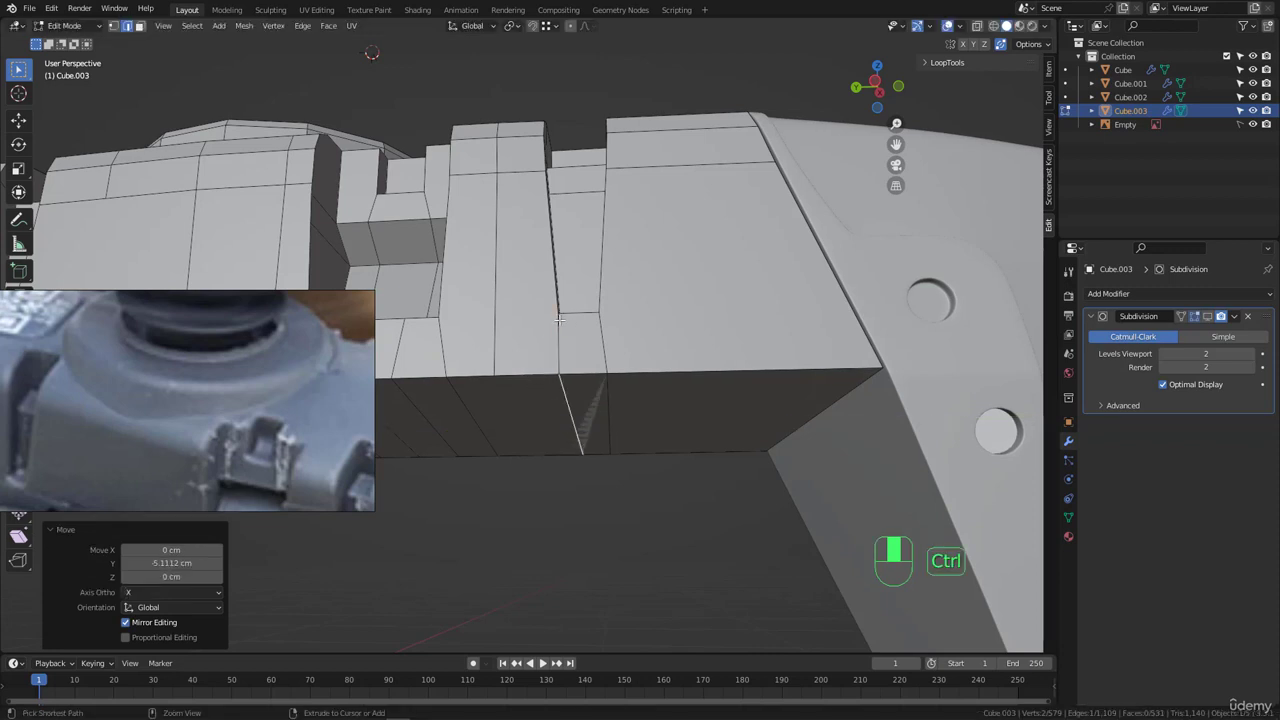
- Move the neighbouring underside edge about 0.74 cm along Y, snapping it in line with the slot's opposite lower corner
{"action": "middle_click_drag", "start_coordinate": [559, 316], "coordinate": [567, 310]}
{"action": "left_click", "coordinate": [626, 430]}
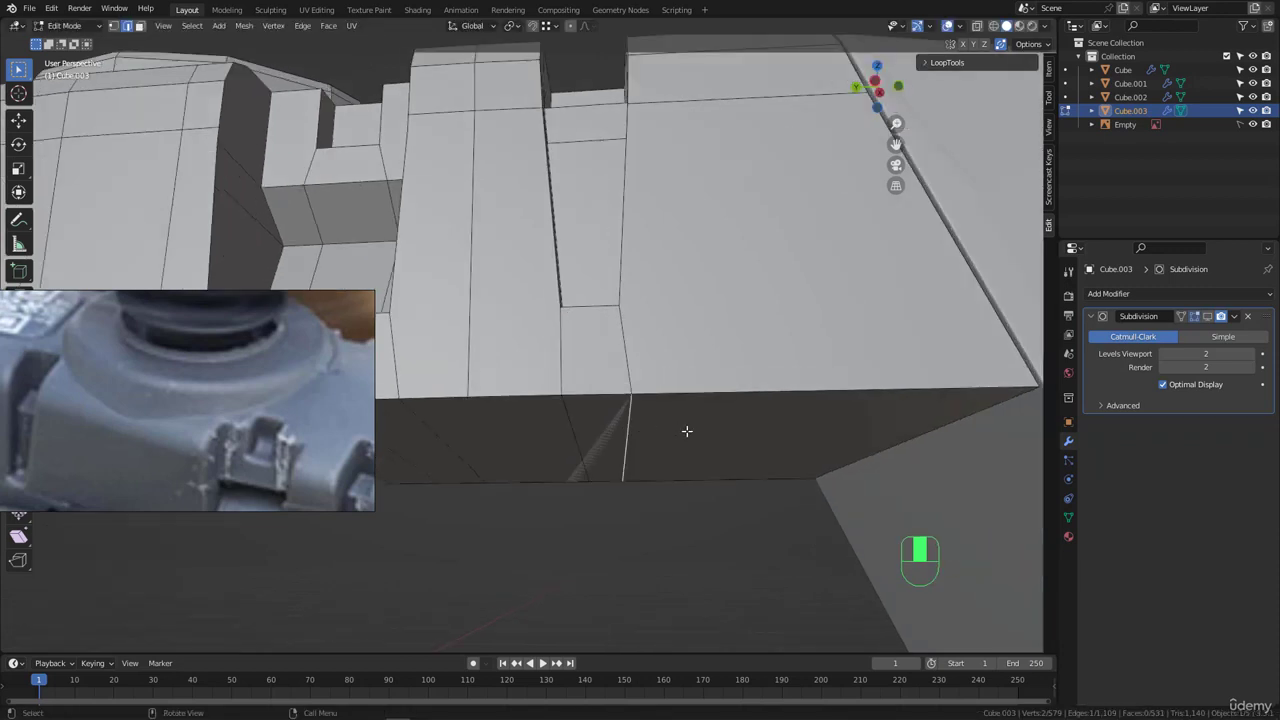
{"action": "key", "text": "g"}
{"action": "key", "text": "y"}
{"action": "key", "text": "ctrl"}
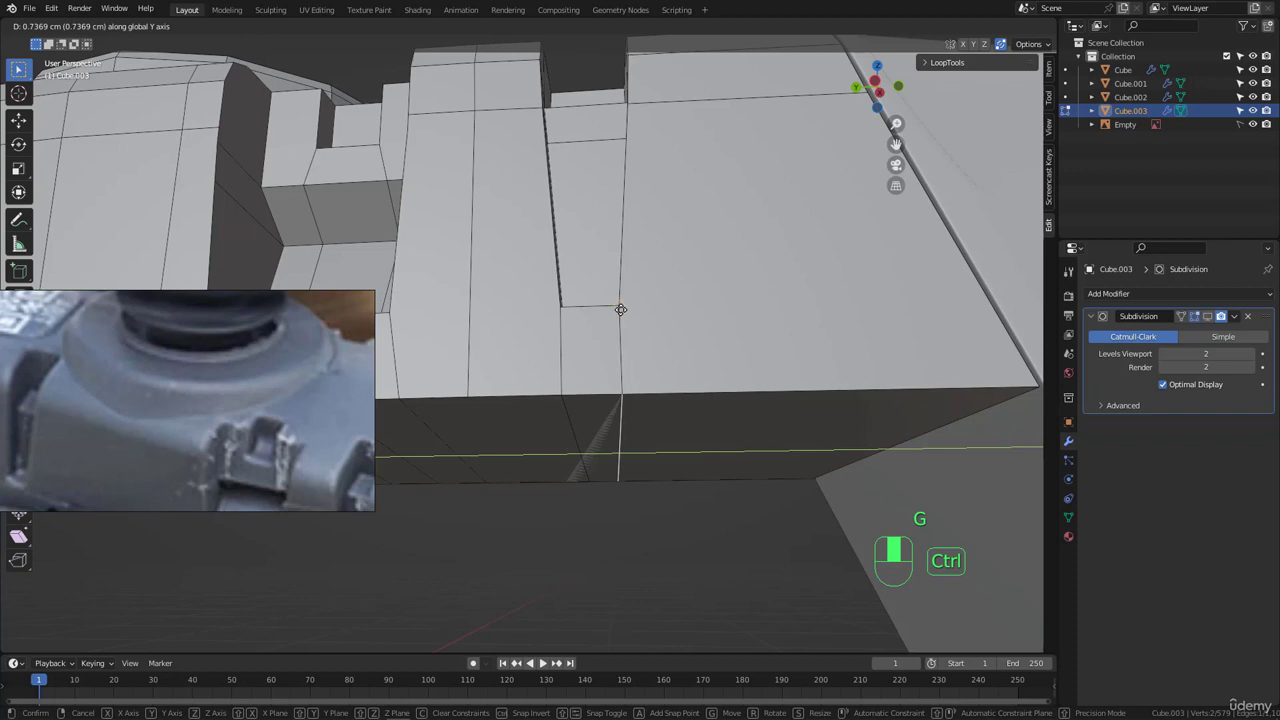
{"action": "left_click", "coordinate": [620, 310]}
- Scale the two underside edges below the slot apart along the Y axis so the connecting edges fan outward from its corners
{"action": "left_click", "coordinate": [574, 429], "text": "shift"}
{"action": "key", "text": "s"}
{"action": "key", "text": "y"}
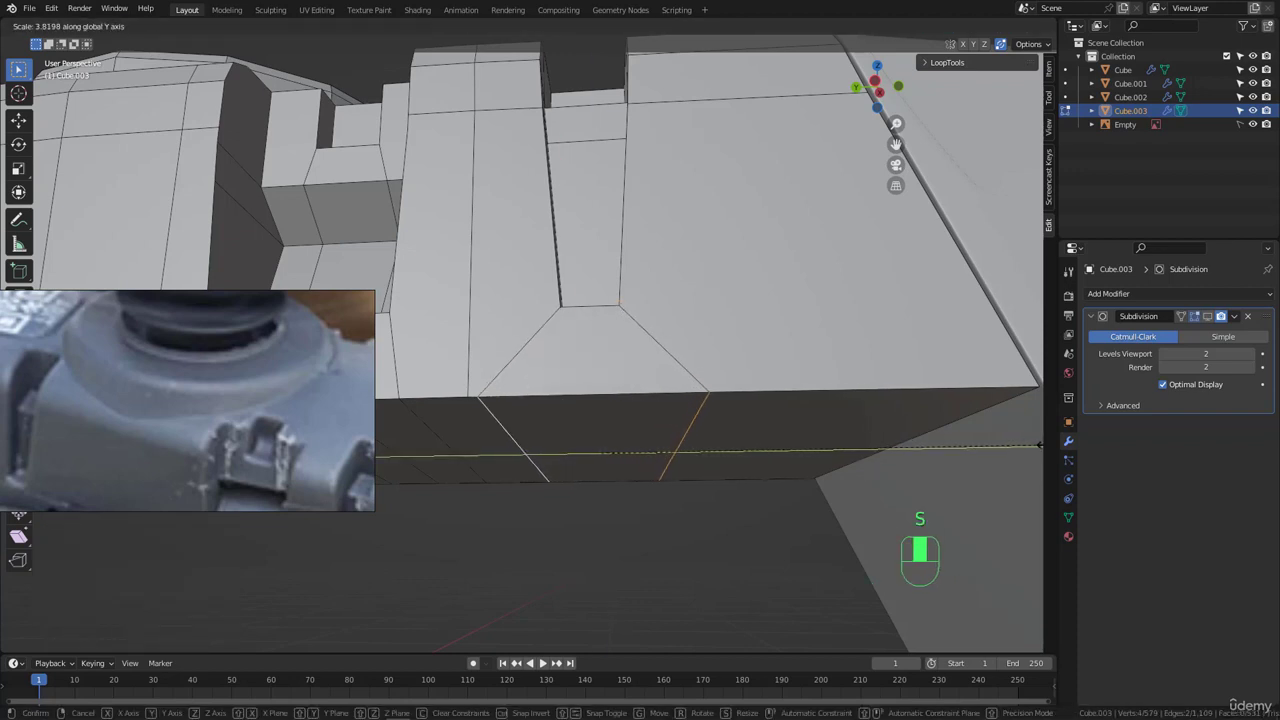
{"action": "left_click", "coordinate": [1003, 447]}
{"action": "middle_click_drag", "start_coordinate": [1003, 447], "coordinate": [520, 300]}
- Select the slot's rim loop together with the inner edges of its back wall, side walls and lower end
{"action": "left_click", "coordinate": [516, 305], "text": "alt"}
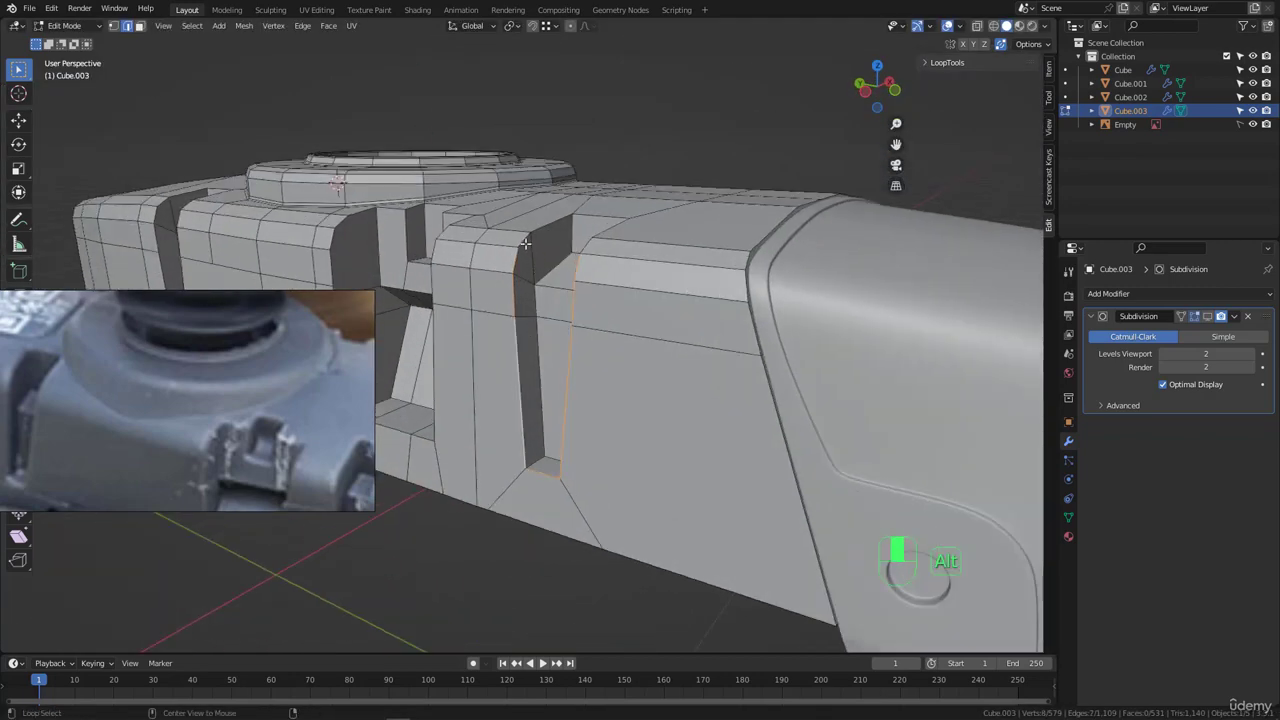
{"action": "left_click", "coordinate": [525, 243], "text": "alt+shift"}
{"action": "middle_click_drag", "start_coordinate": [525, 243], "coordinate": [586, 300]}
{"action": "left_click", "coordinate": [532, 297], "text": "alt+shift"}
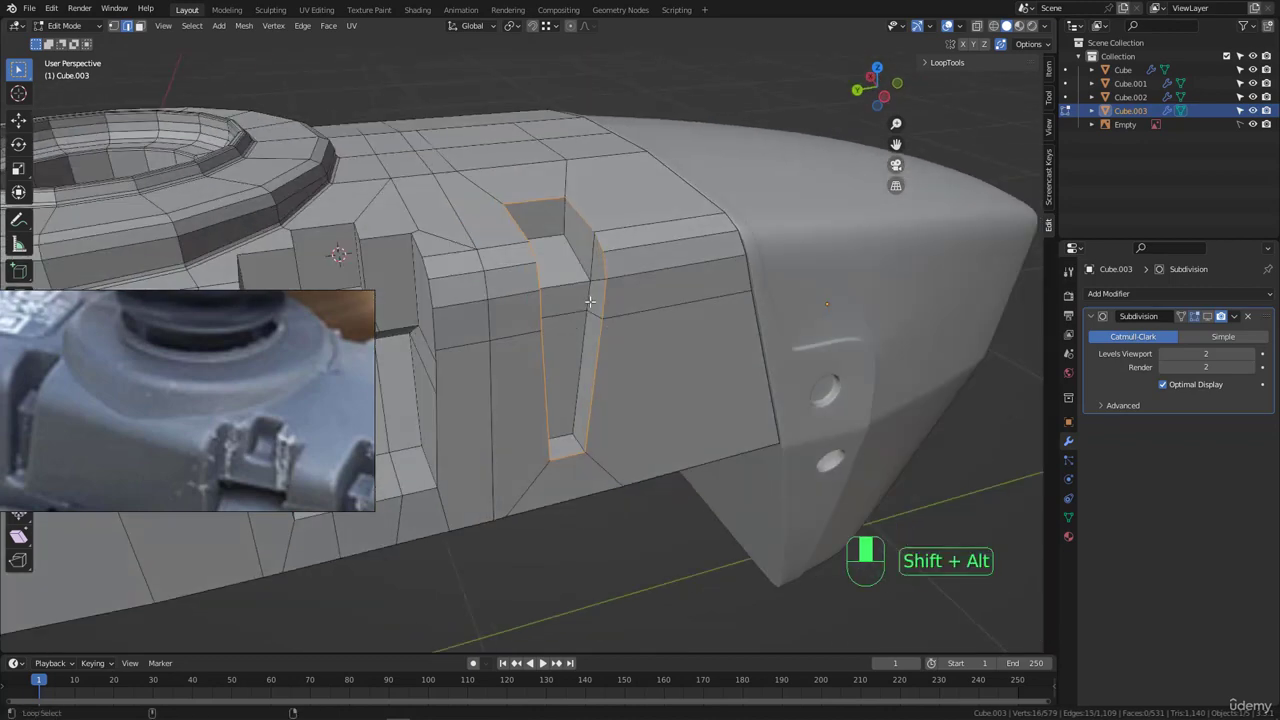
{"action": "left_click", "coordinate": [569, 222], "text": "shift"}
{"action": "left_click", "coordinate": [551, 237], "text": "shift"}
{"action": "middle_click_drag", "start_coordinate": [551, 237], "coordinate": [648, 381]}
{"action": "left_click", "coordinate": [564, 233], "text": "shift"}
{"action": "left_click", "coordinate": [548, 434], "text": "shift"}
{"action": "left_click", "coordinate": [580, 450], "text": "shift"}
{"action": "middle_click_drag", "start_coordinate": [610, 291], "coordinate": [692, 376]}
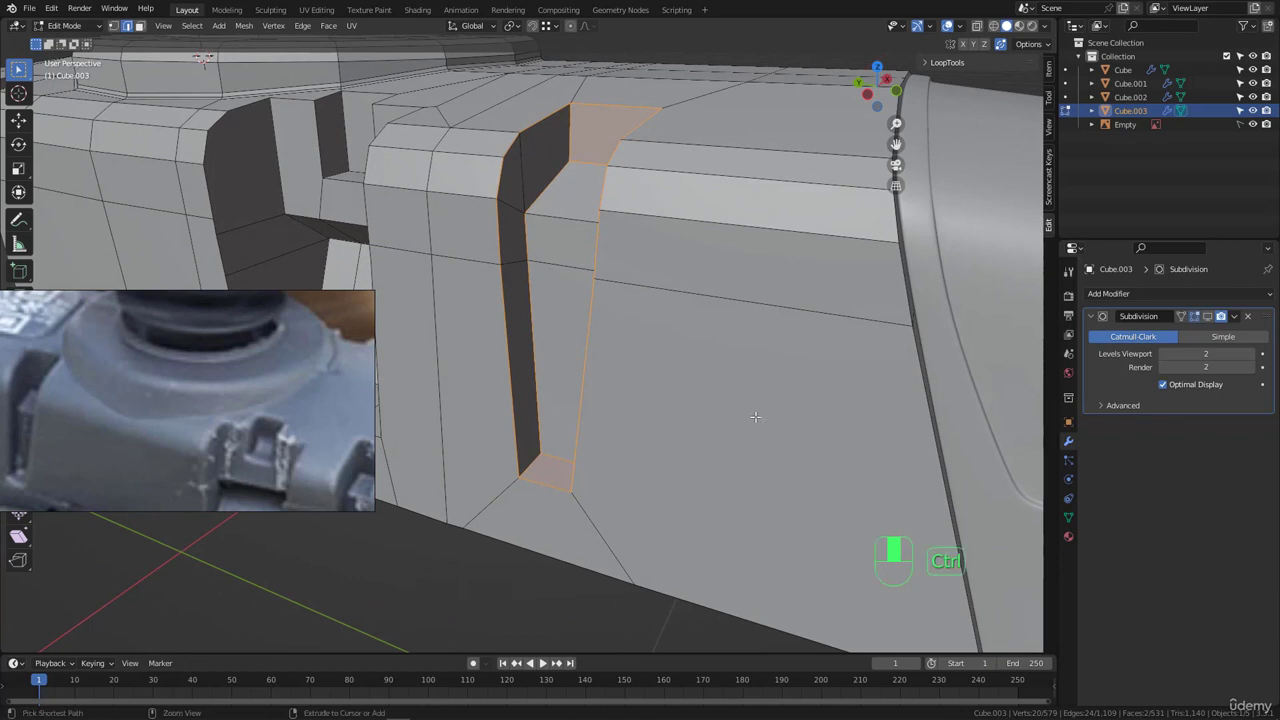
- Try bevelling the selected slot edges with 2 segments and a width of about 2.31 cm
{"action": "key", "text": "ctrl+b"}
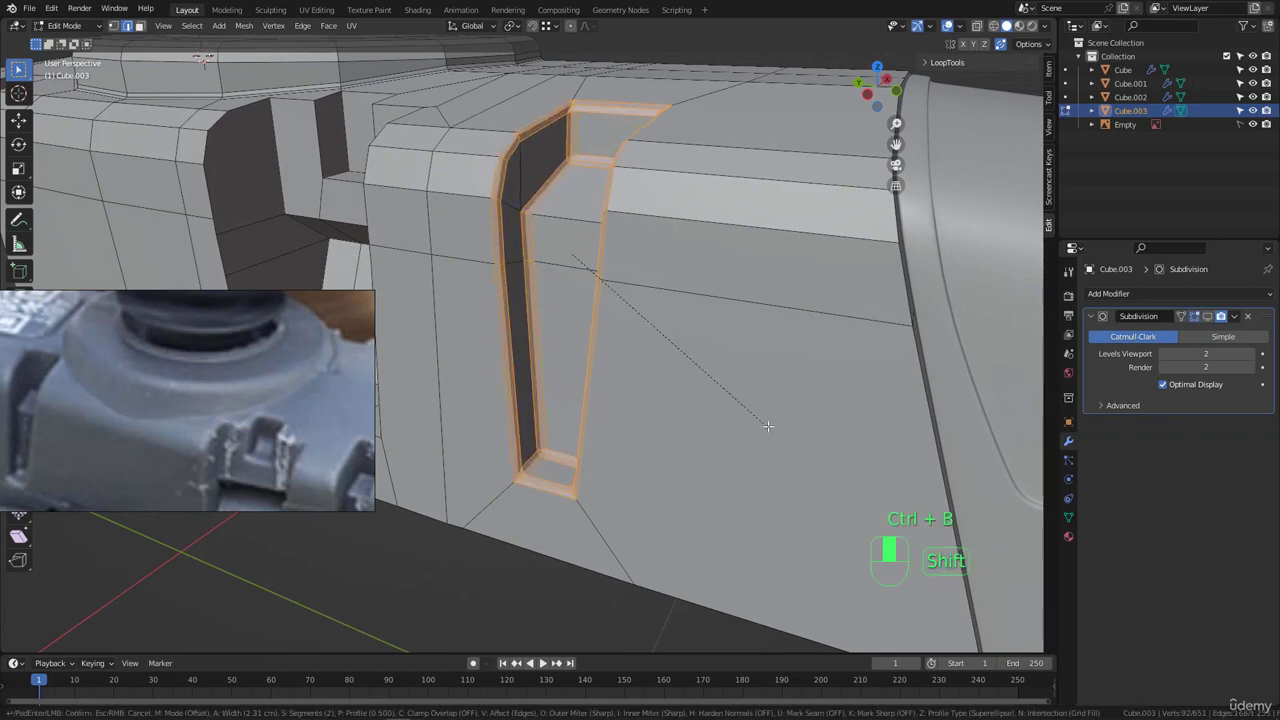
{"action": "left_click", "coordinate": [769, 427]}
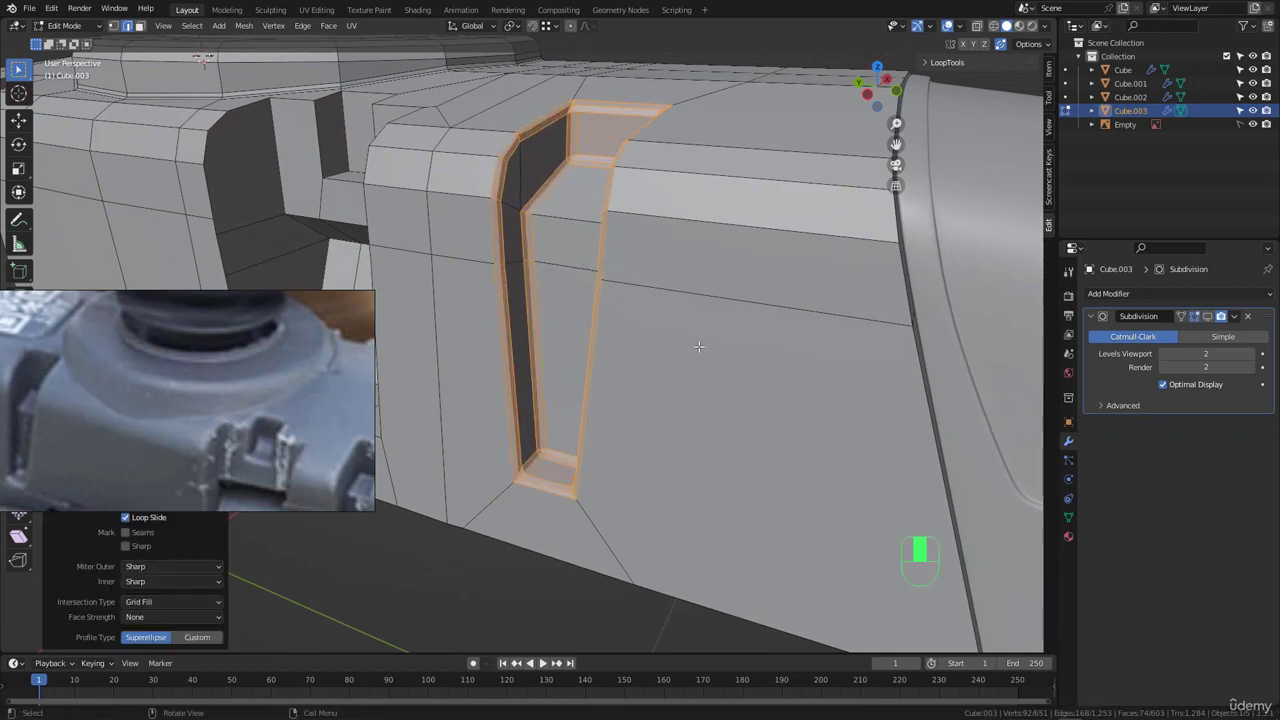
{"action": "middle_click_drag", "start_coordinate": [698, 346], "coordinate": [762, 350]}
{"action": "scroll", "coordinate": [609, 218], "scroll_direction": "up", "scroll_amount": 2}
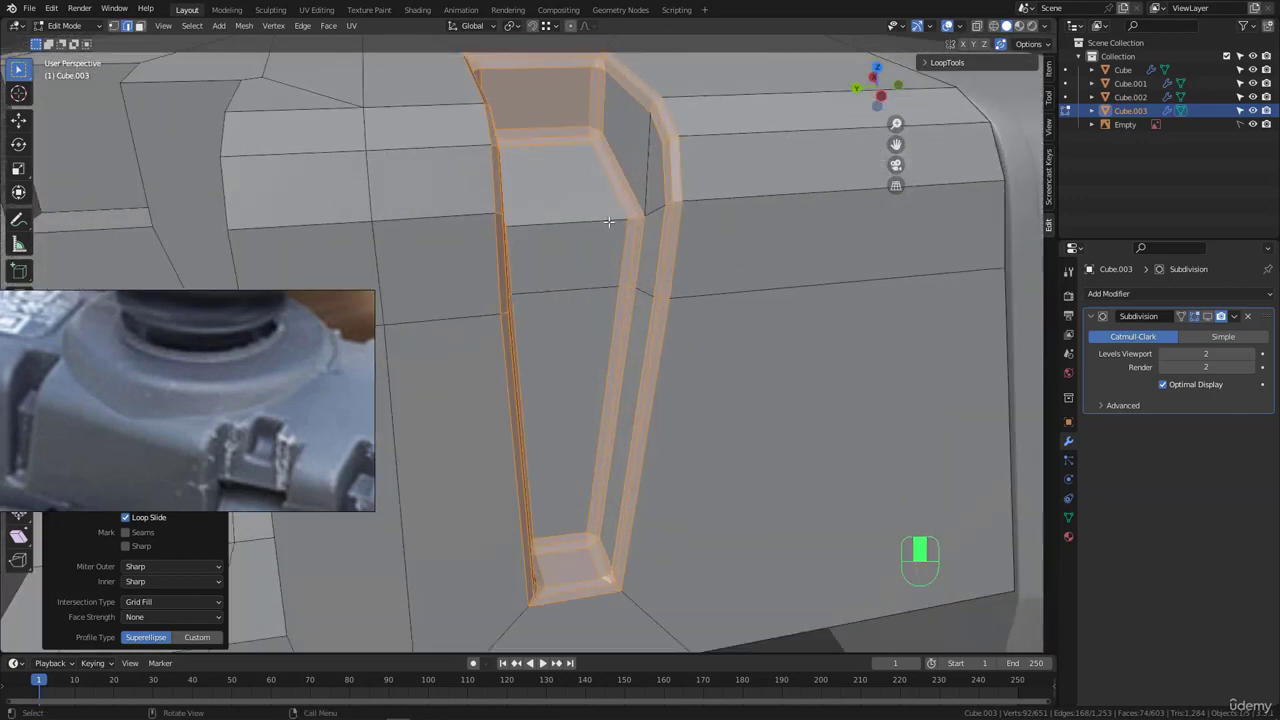
- Undo the bevel and try it again with the upper ledge's front edge included, using 2 segments and 2.27 cm width
{"action": "key", "text": "ctrl+z"}
{"action": "key", "text": "ctrl+z"}
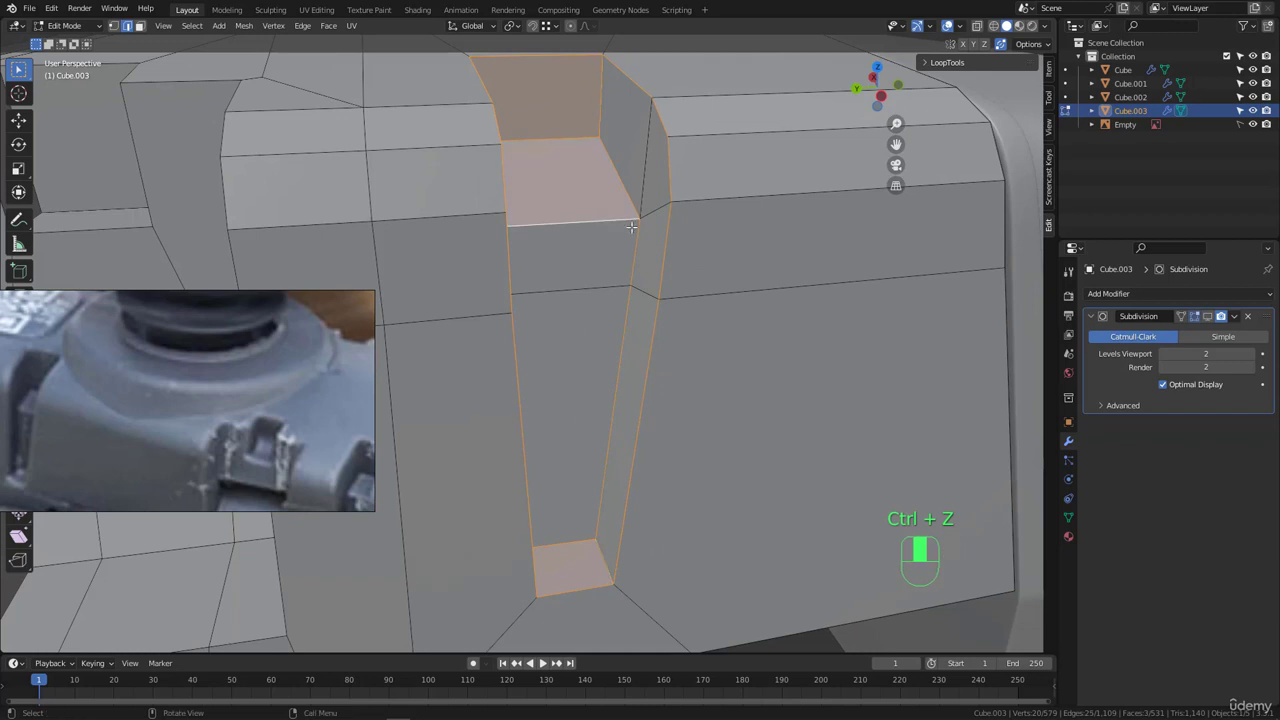
{"action": "middle_click_drag", "start_coordinate": [631, 228], "coordinate": [653, 226]}
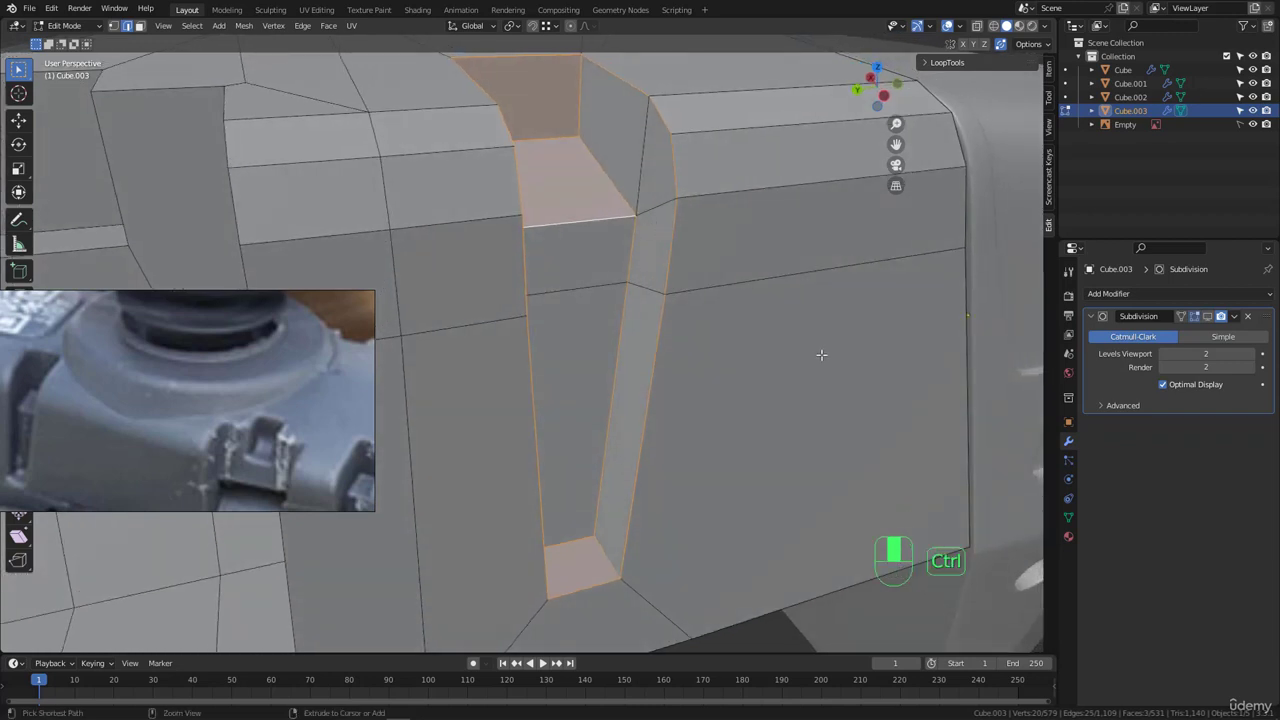
{"action": "key", "text": "ctrl+b"}
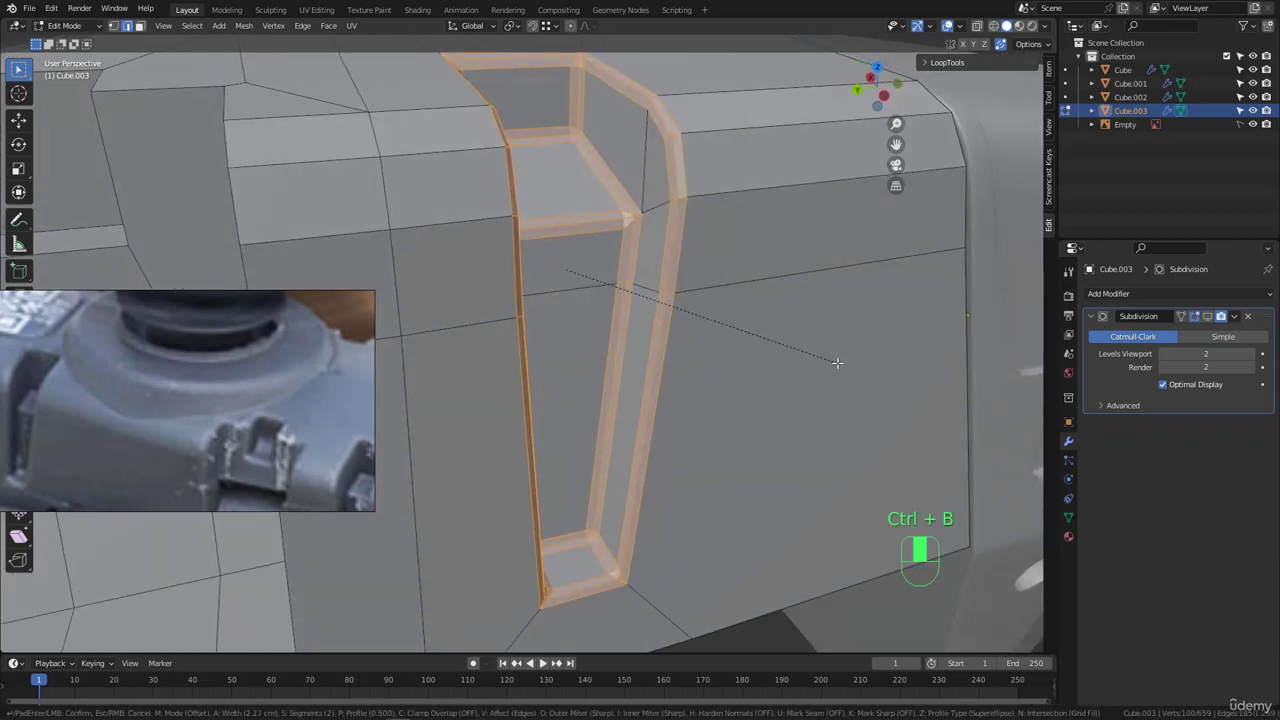
{"action": "left_click", "coordinate": [837, 362]}
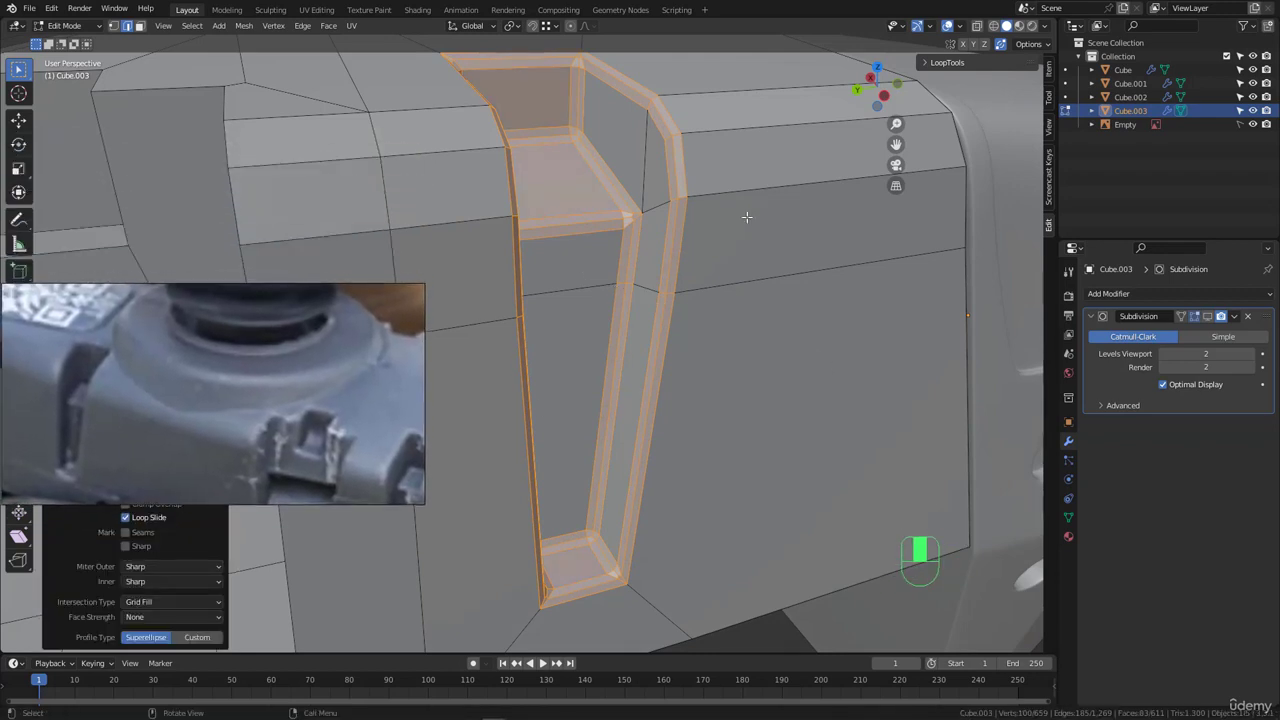
- Compare the bevelled slot with the reference photo and undo the bevel
{"action": "middle_click_drag", "start_coordinate": [748, 218], "coordinate": [699, 273]}
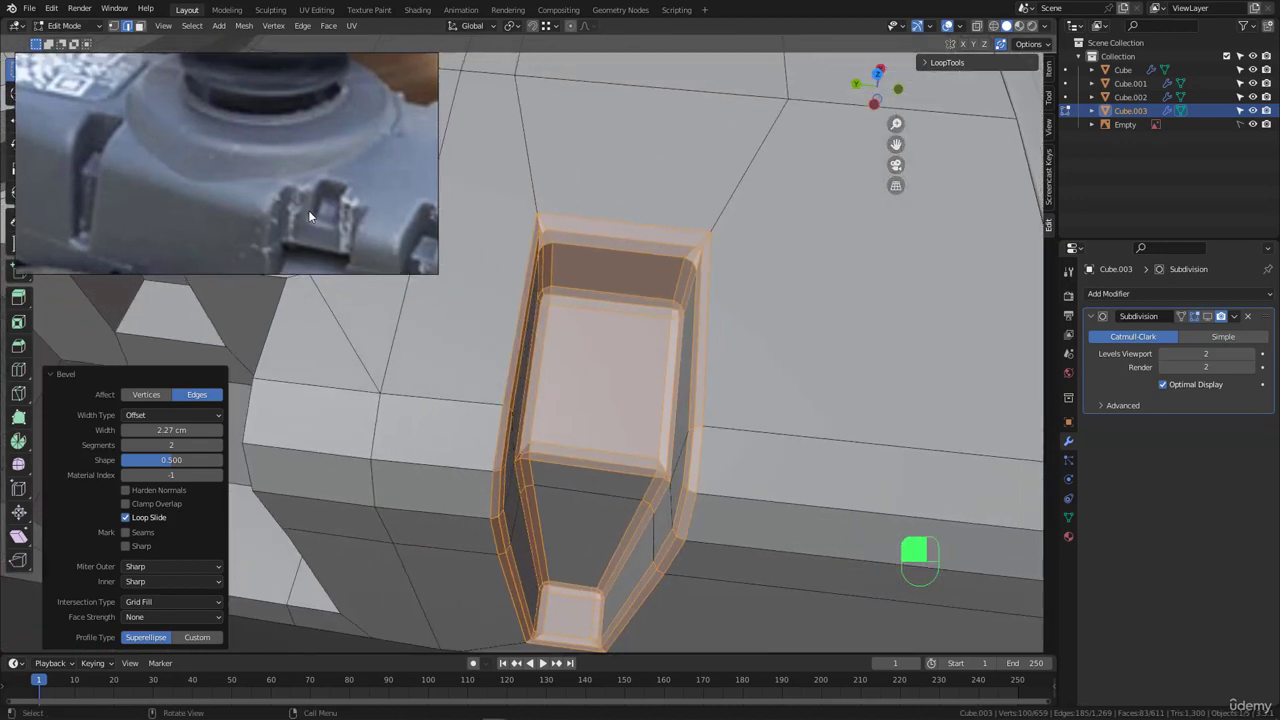
{"action": "scroll", "coordinate": [584, 248], "scroll_direction": "down", "scroll_amount": 3}
{"action": "middle_click_drag", "start_coordinate": [620, 269], "coordinate": [552, 234]}
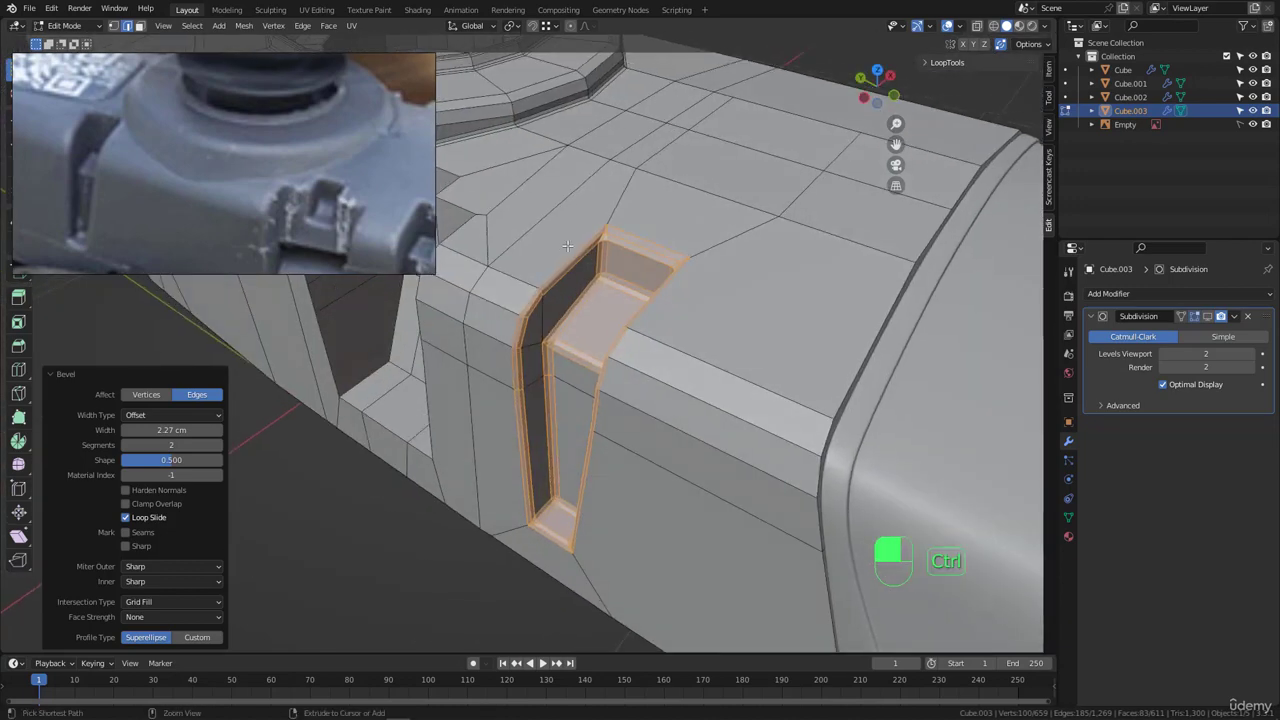
{"action": "key", "text": "ctrl+z"}
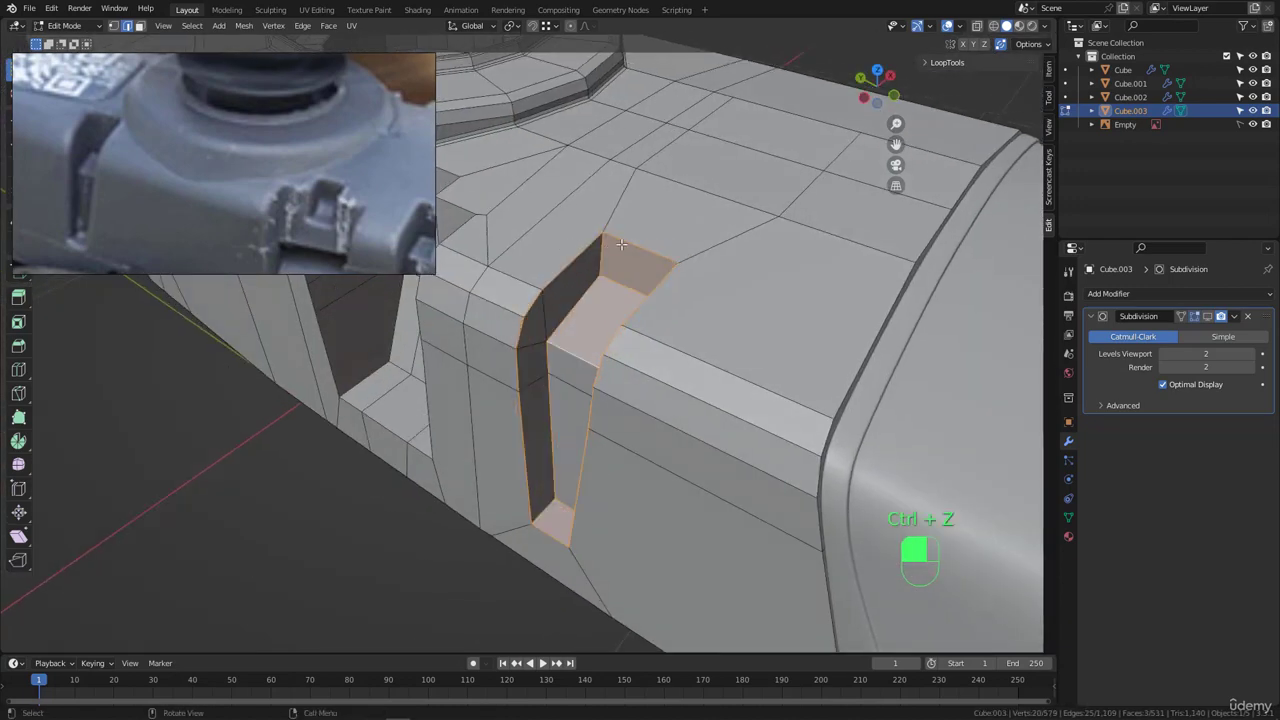
- Slide the two top-surface edges behind the slot fully onto the neighbouring edge line with a factor of 1
{"action": "left_click", "coordinate": [650, 153]}
{"action": "middle_click_drag", "start_coordinate": [681, 158], "coordinate": [651, 245]}
{"action": "scroll", "coordinate": [651, 245], "scroll_direction": "up", "scroll_amount": 3}
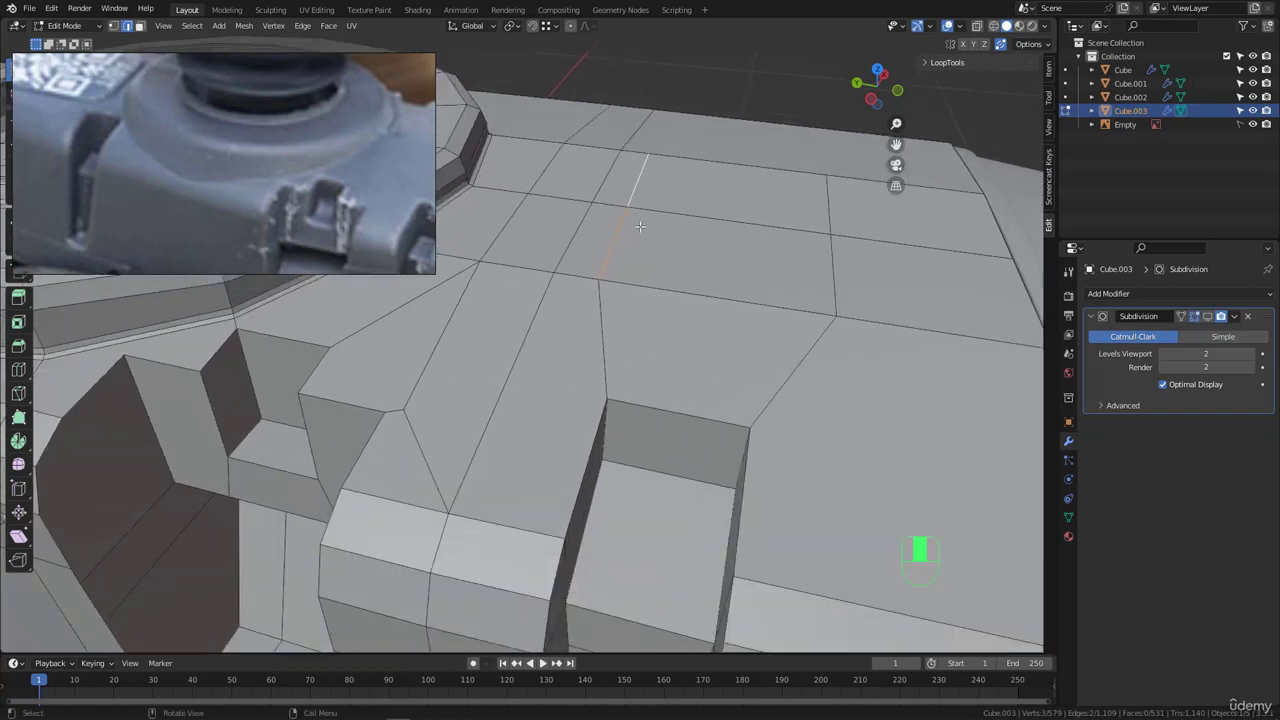
{"action": "key", "text": "g"}
{"action": "key", "text": "g"}
{"action": "left_click", "coordinate": [500, 213]}
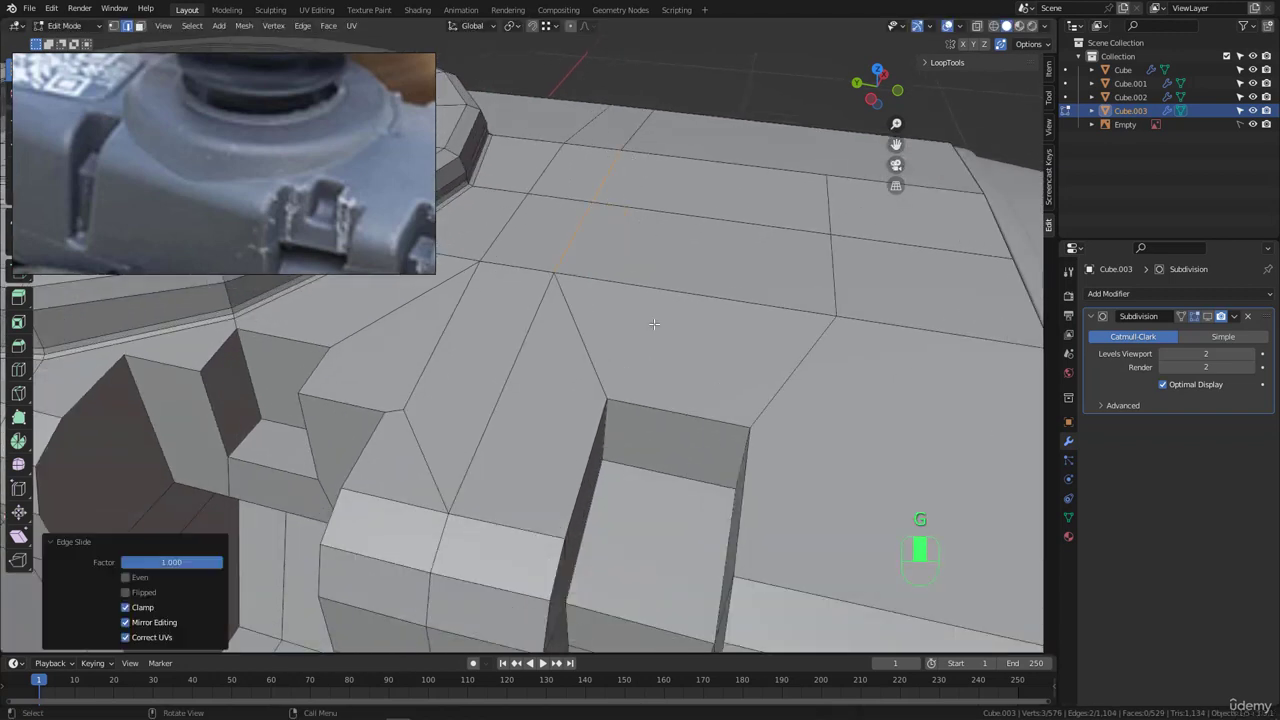
- Slide the two top-surface edges behind the slot's other upper corner toward the body's end with a factor of -0.313
{"action": "scroll", "coordinate": [592, 351], "scroll_direction": "down", "scroll_amount": 3}
{"action": "left_click", "coordinate": [738, 310]}
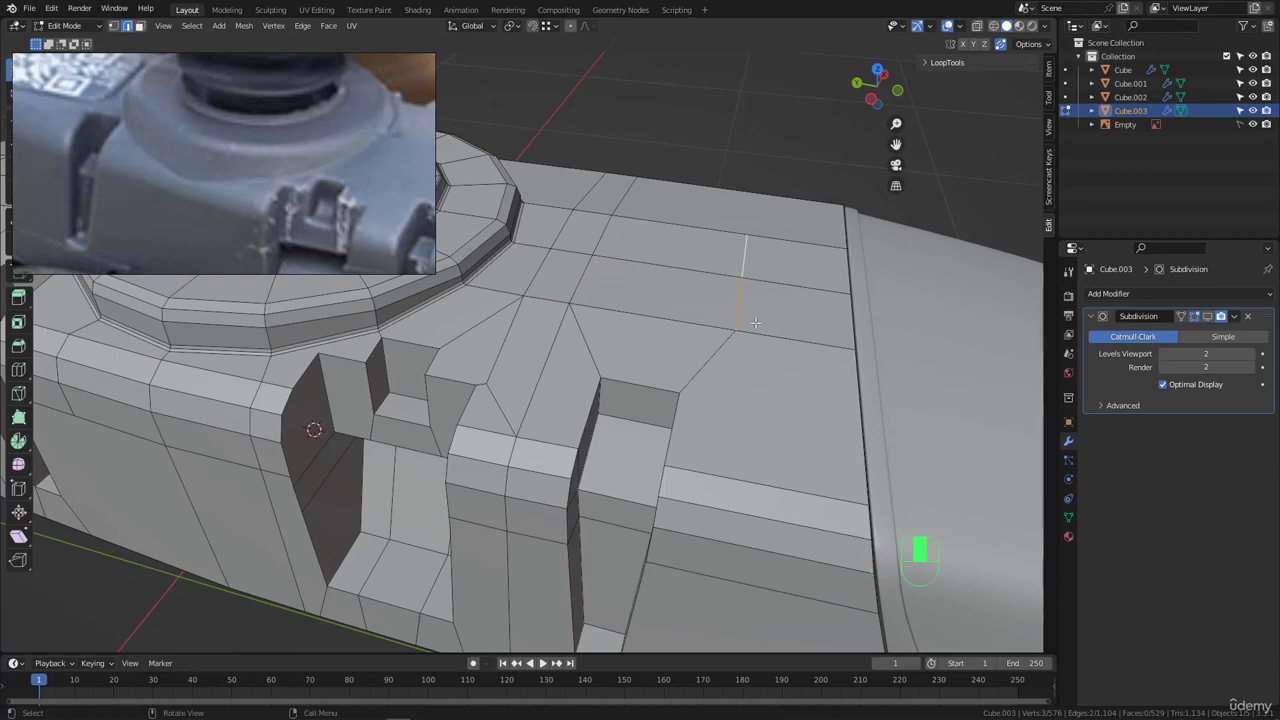
{"action": "key", "text": "g"}
{"action": "key", "text": "g"}
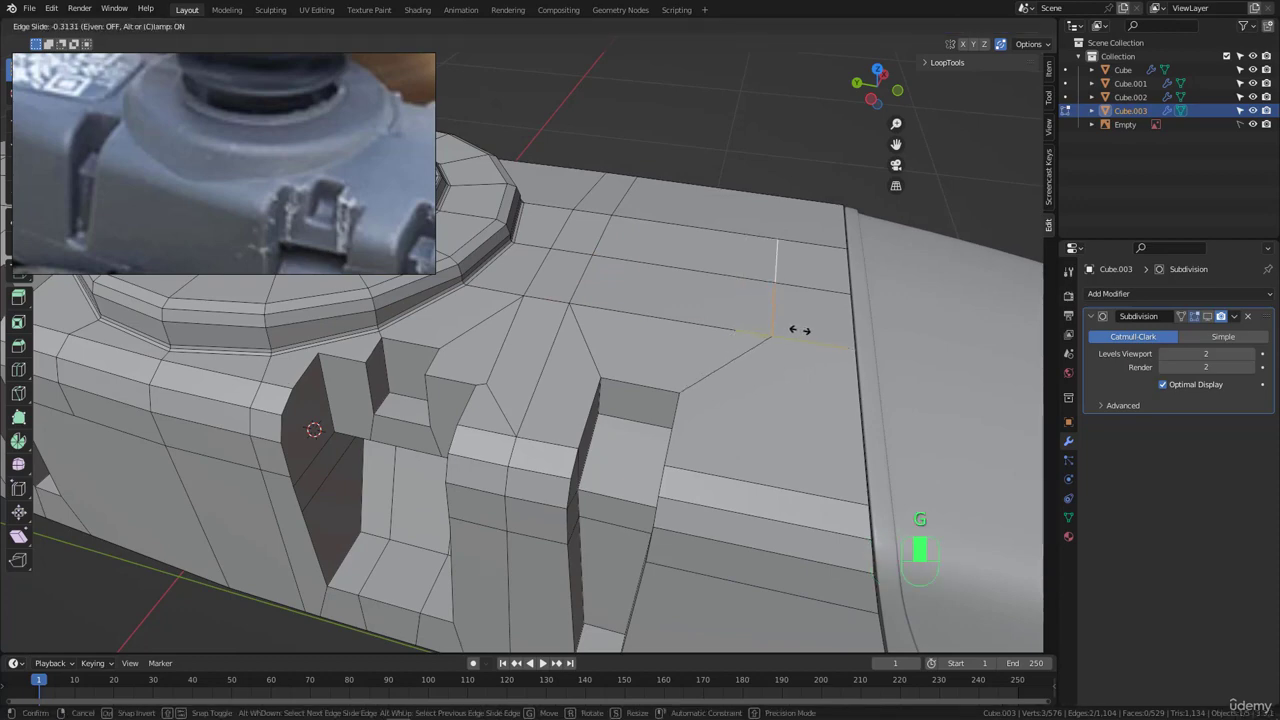
{"action": "left_click", "coordinate": [800, 330]}
- Mark the edges meeting at the slot's upper corner with on-screen annotations
{"action": "middle_click_drag", "start_coordinate": [800, 330], "coordinate": [685, 352]}
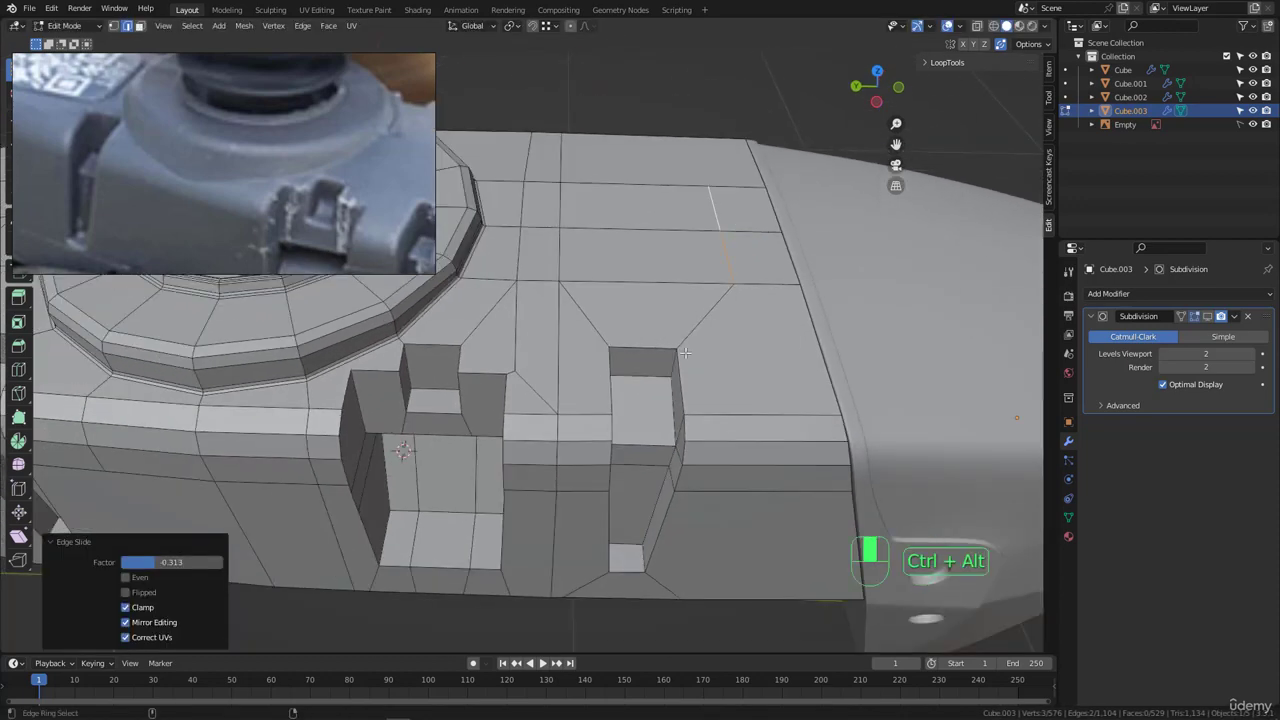
{"action": "key", "text": "ctrl+alt+g"}
{"action": "mouse_move", "coordinate": [621, 348]}
{"action": "left_mouse_down"}
{"action": "mouse_move", "coordinate": [638, 348]}
{"action": "mouse_move", "coordinate": [670, 276]}
{"action": "left_mouse_up"}
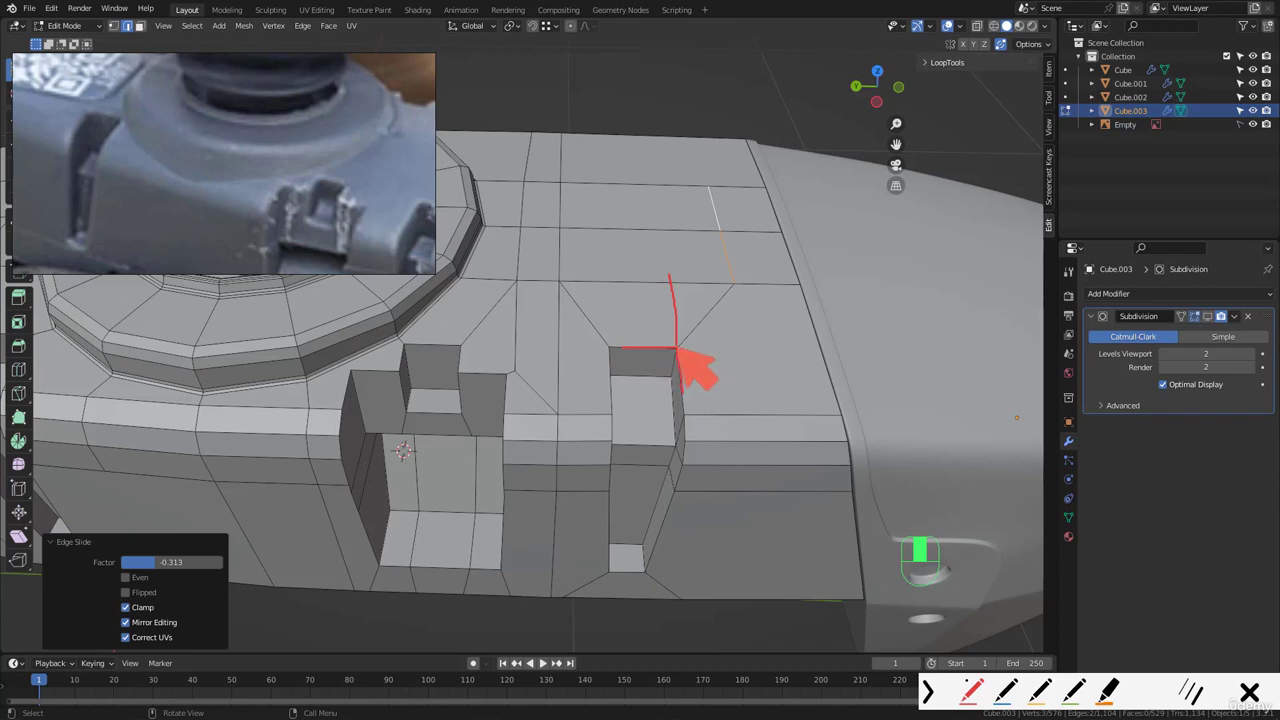
{"action": "left_click_drag", "start_coordinate": [677, 345], "coordinate": [746, 280]}
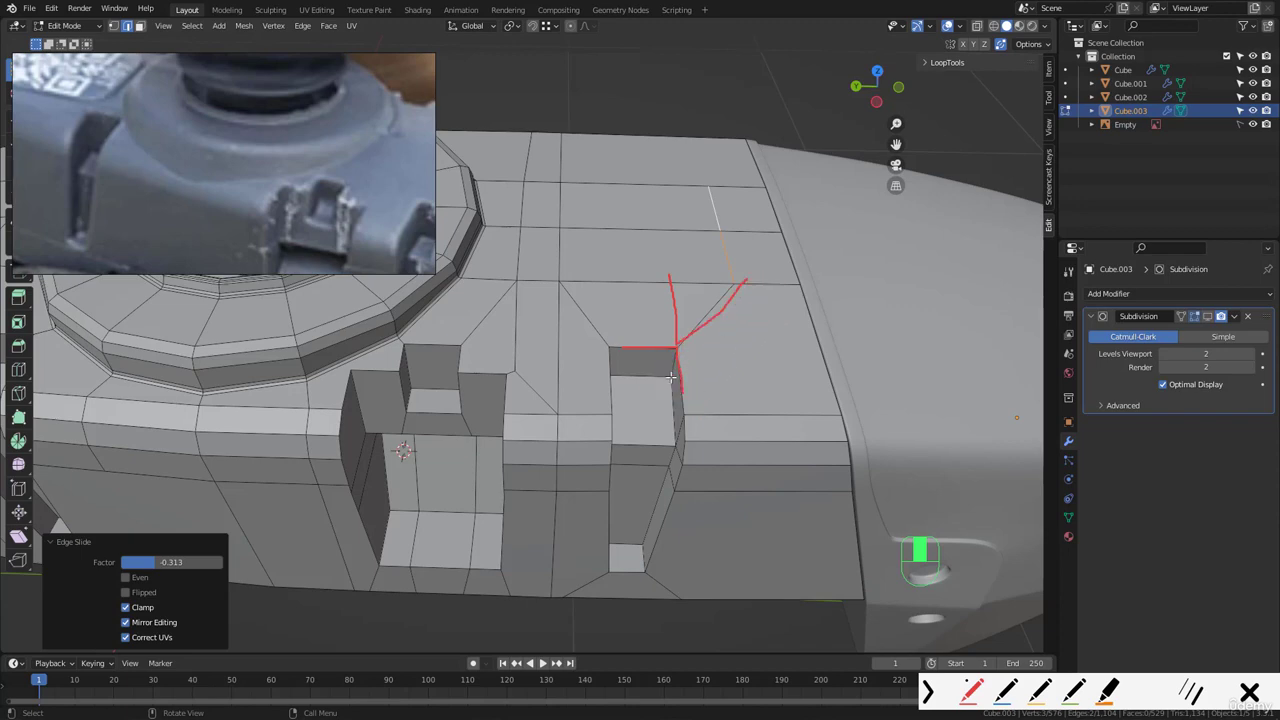
{"action": "key", "text": "Escape"}
- Select the slot's rim loop and the inner edges of its upper back wall
{"action": "middle_click_drag", "start_coordinate": [672, 377], "coordinate": [600, 281]}
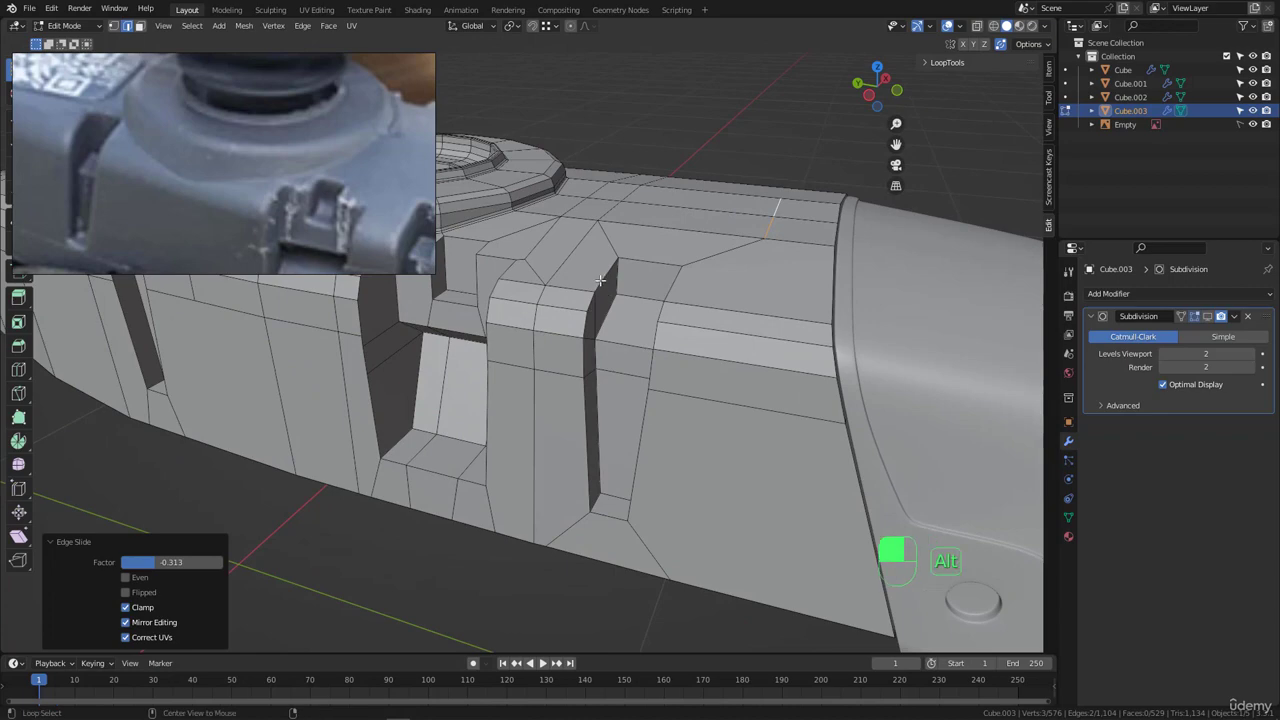
{"action": "left_click", "coordinate": [600, 283], "text": "alt"}
{"action": "left_click", "coordinate": [586, 340], "text": "alt"}
{"action": "middle_click_drag", "start_coordinate": [664, 397], "coordinate": [767, 368]}
{"action": "left_click", "coordinate": [629, 320], "text": "shift"}
{"action": "left_click", "coordinate": [614, 286], "text": "shift"}
{"action": "middle_click_drag", "start_coordinate": [662, 298], "coordinate": [598, 280]}
{"action": "left_click", "coordinate": [598, 280], "text": "shift"}
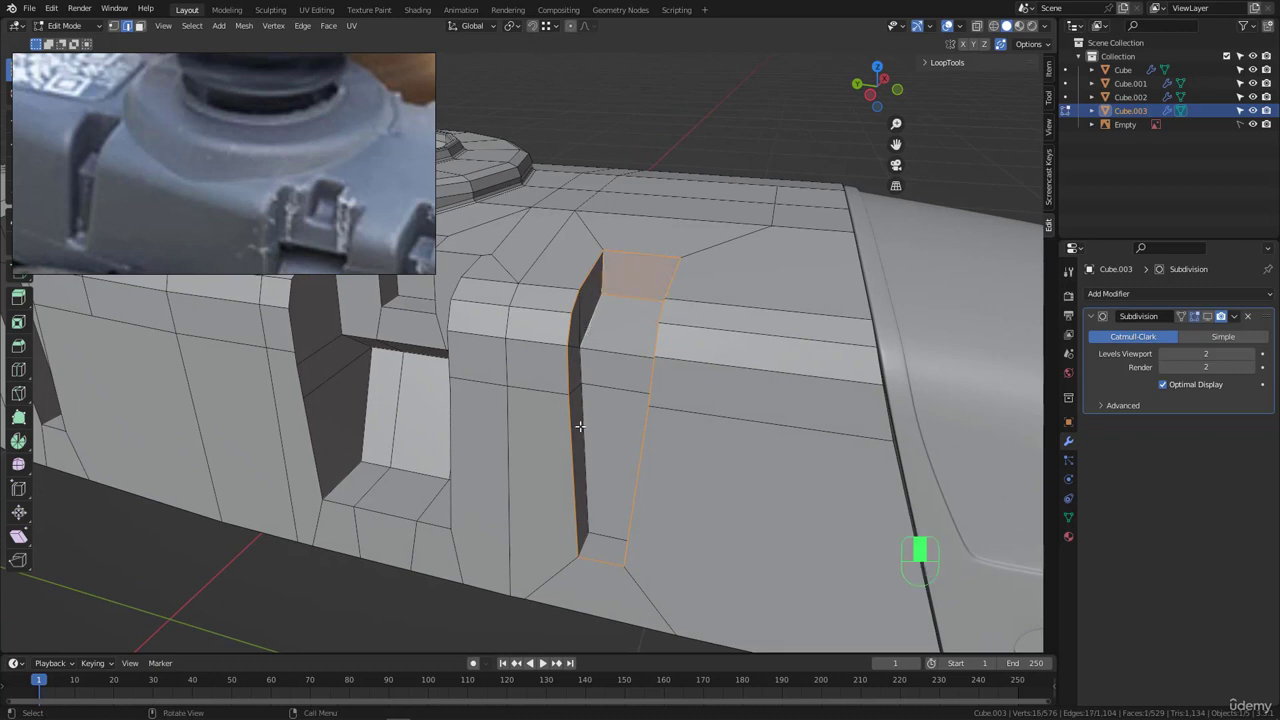
- Add the slot's lower-end edges, inner side edges and the upper ledge's front edge to the selection
{"action": "left_click", "coordinate": [611, 525], "text": "ctrl"}
{"action": "left_click", "coordinate": [608, 540], "text": "shift"}
{"action": "middle_click_drag", "start_coordinate": [608, 539], "coordinate": [663, 518]}
{"action": "left_click", "coordinate": [637, 531], "text": "shift"}
{"action": "left_click", "coordinate": [638, 458], "text": "shift"}
{"action": "left_click", "coordinate": [648, 328], "text": "ctrl"}
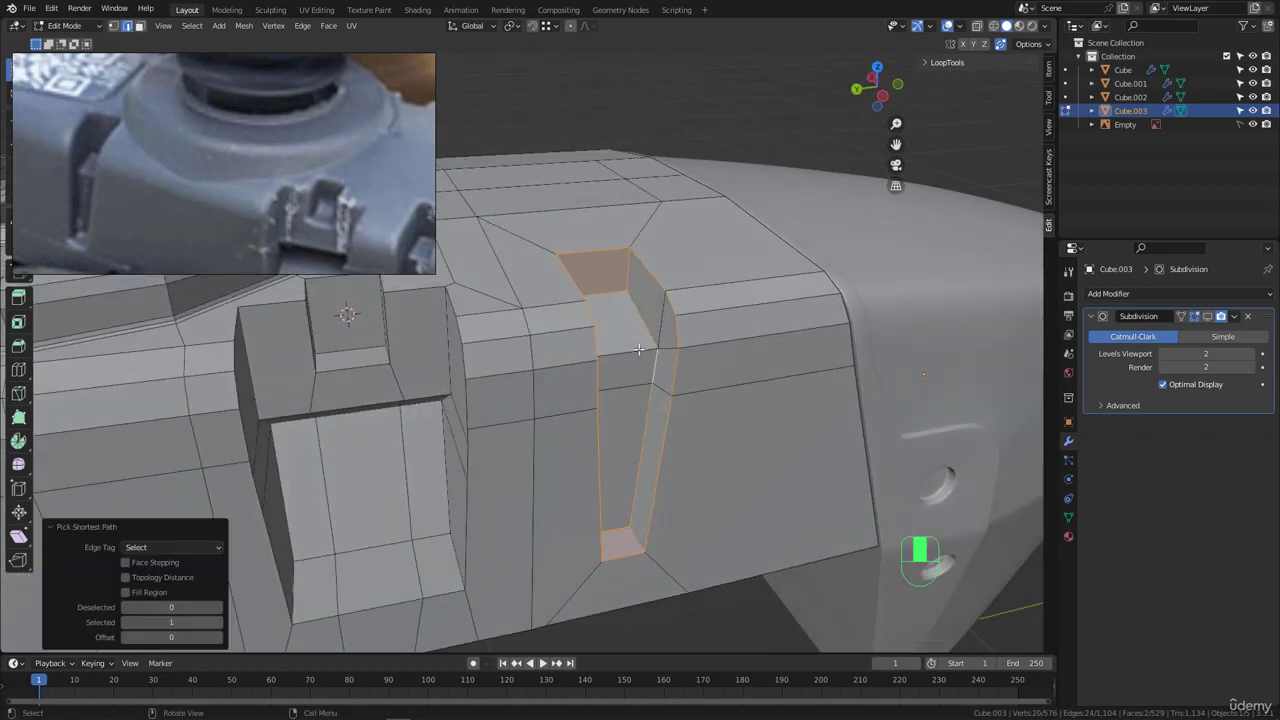
{"action": "left_click", "coordinate": [634, 352], "text": "shift"}
- Bevel the selected slot edges with 2 segments and a width of 2.1 cm, and view the outer miter options
{"action": "middle_click_drag", "start_coordinate": [672, 364], "coordinate": [722, 385]}
{"action": "key", "text": "ctrl+b"}
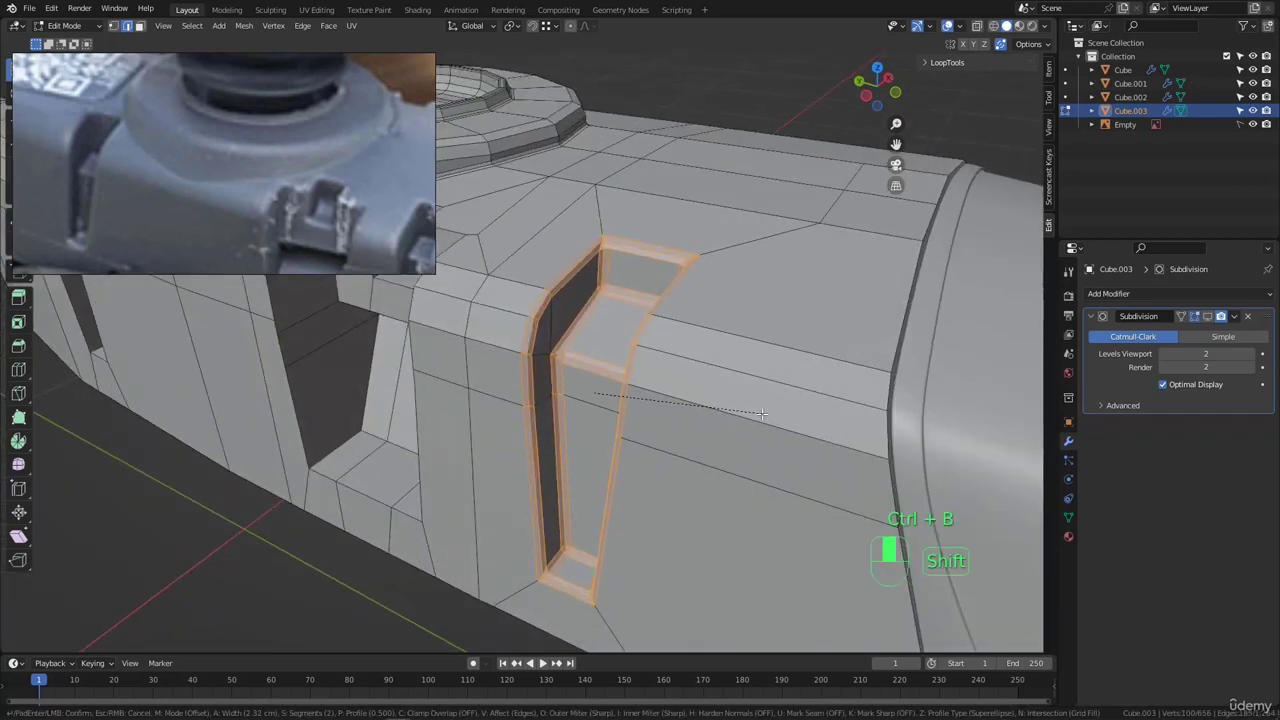
{"action": "left_click", "coordinate": [748, 412]}
{"action": "middle_click_drag", "start_coordinate": [748, 412], "coordinate": [198, 566]}
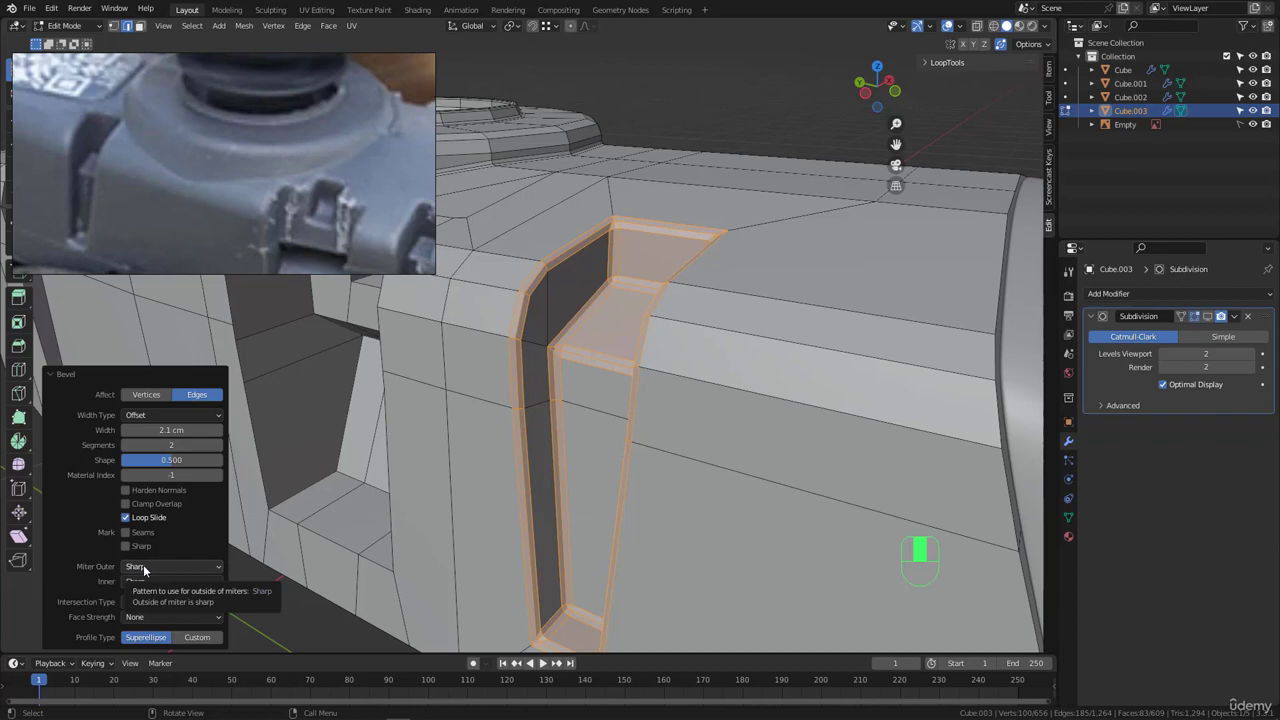
{"action": "left_click", "coordinate": [151, 568]}
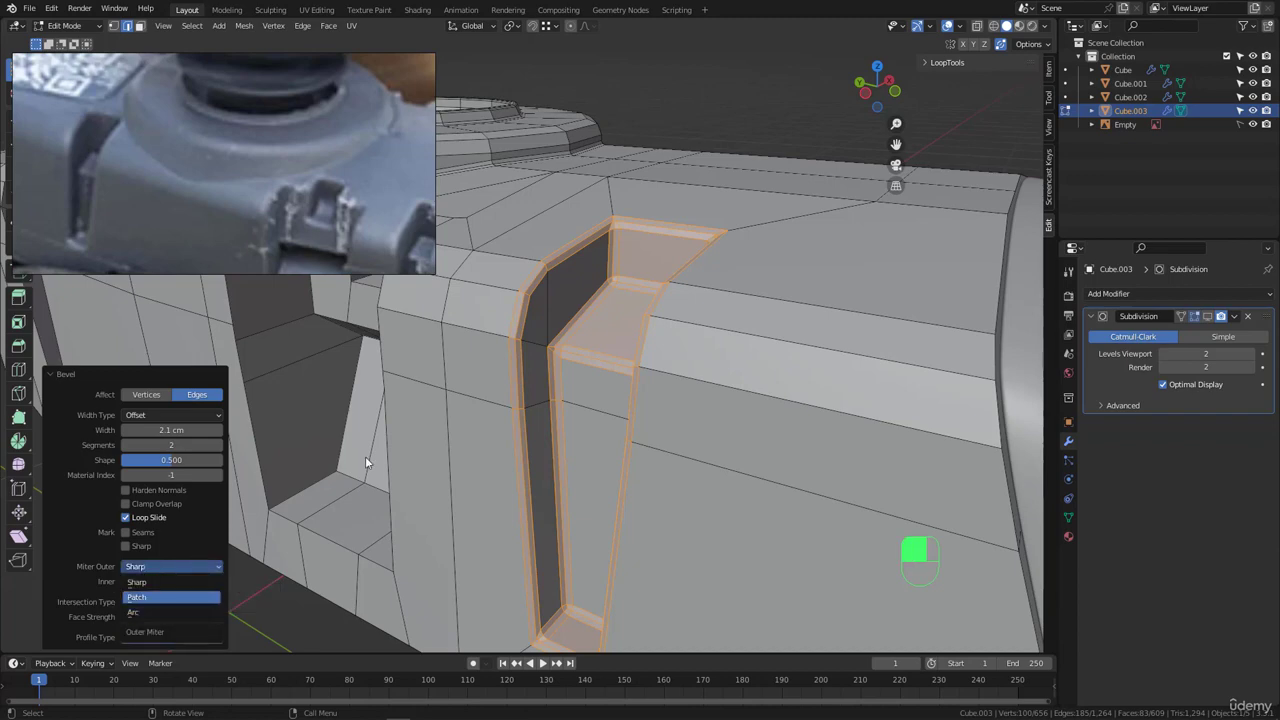
- Examine the bevel at the slot's upper inner corner and circle it with an on-screen annotation
{"action": "middle_click_drag", "start_coordinate": [689, 241], "coordinate": [656, 318]}
{"action": "scroll", "coordinate": [640, 300], "scroll_direction": "up", "scroll_amount": 3}
{"action": "middle_click_drag", "start_coordinate": [590, 252], "coordinate": [594, 297], "text": "shift"}
{"action": "scroll", "coordinate": [592, 297], "scroll_direction": "up", "scroll_amount": 3}
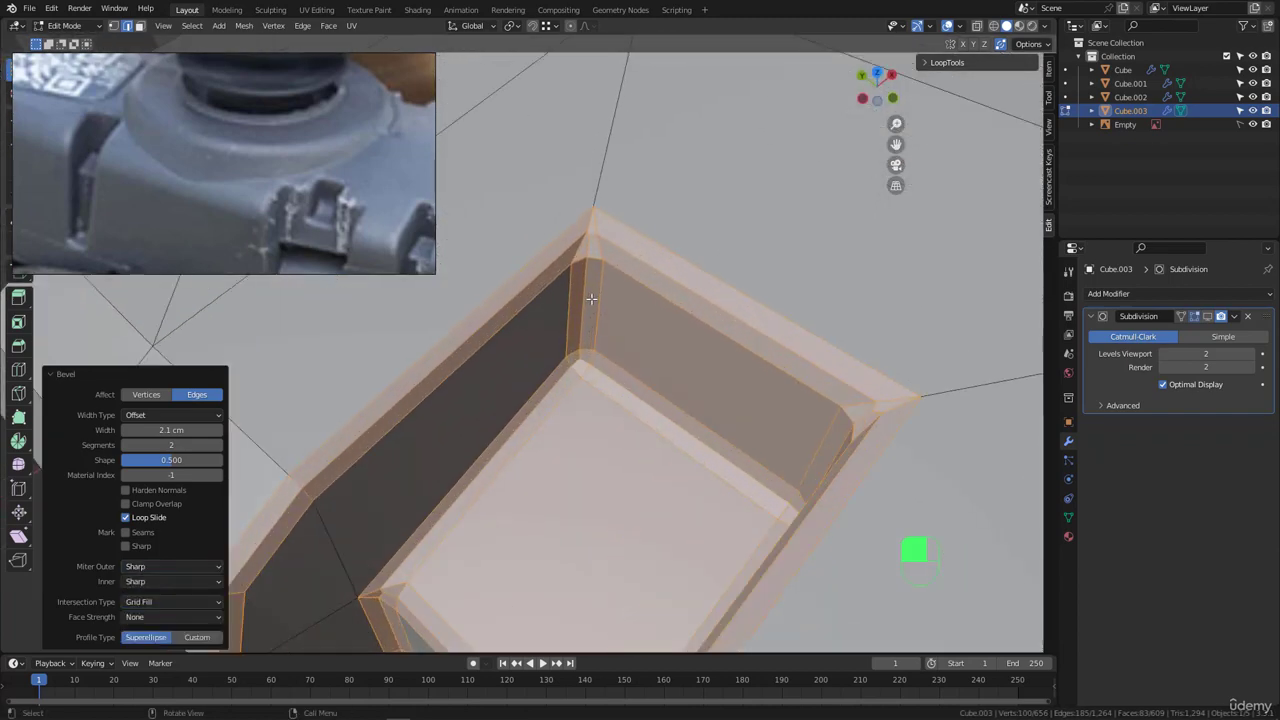
{"action": "mouse_move", "coordinate": [602, 192]}
{"action": "left_mouse_down"}
{"action": "mouse_move", "coordinate": [554, 194]}
{"action": "mouse_move", "coordinate": [633, 197]}
{"action": "mouse_move", "coordinate": [568, 287]}
{"action": "left_mouse_up"}
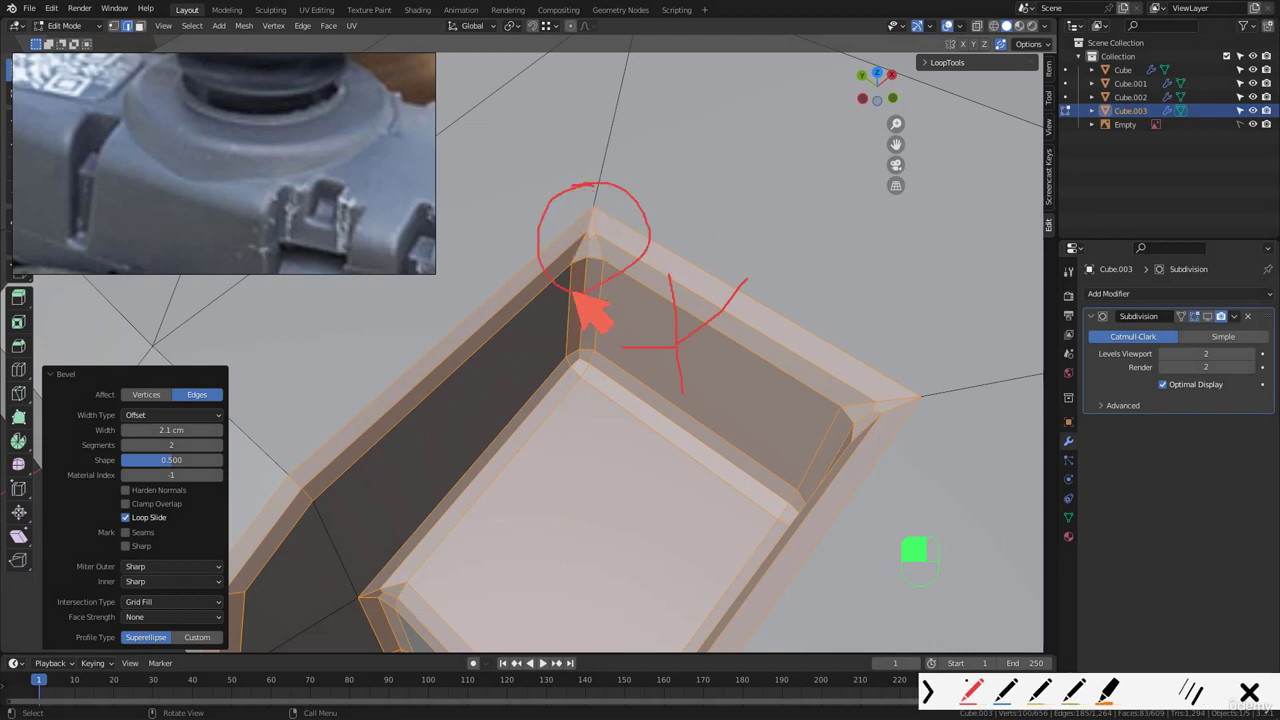
- Re-mark the bevel at the slot's upper inner corner with on-screen annotations and set the bevel's outer miter to Arc
{"action": "key", "text": "Escape"}
{"action": "mouse_move", "coordinate": [586, 183]}
{"action": "left_mouse_down"}
{"action": "mouse_move", "coordinate": [545, 250]}
{"action": "mouse_move", "coordinate": [605, 286]}
{"action": "left_mouse_up"}
{"action": "mouse_move", "coordinate": [594, 208]}
{"action": "left_mouse_down"}
{"action": "mouse_move", "coordinate": [573, 262]}
{"action": "mouse_move", "coordinate": [600, 265]}
{"action": "left_mouse_up"}
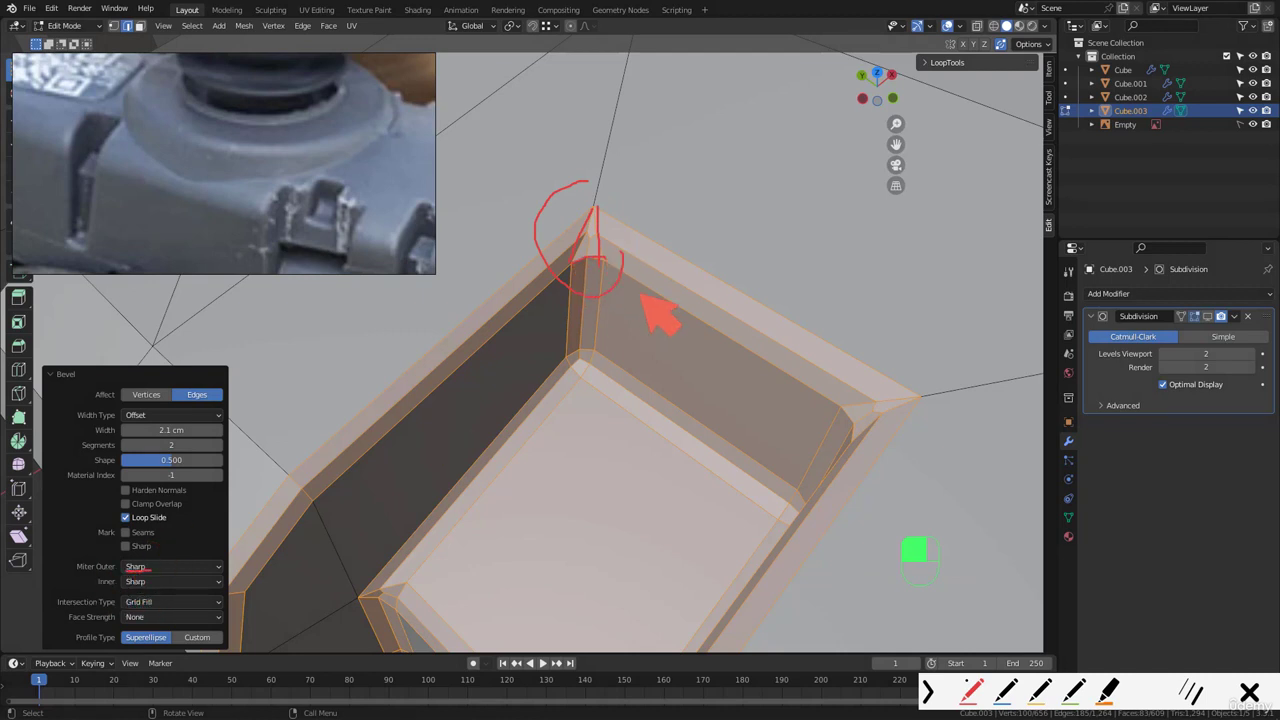
{"action": "key", "text": "Escape"}
{"action": "left_click", "coordinate": [141, 568]}
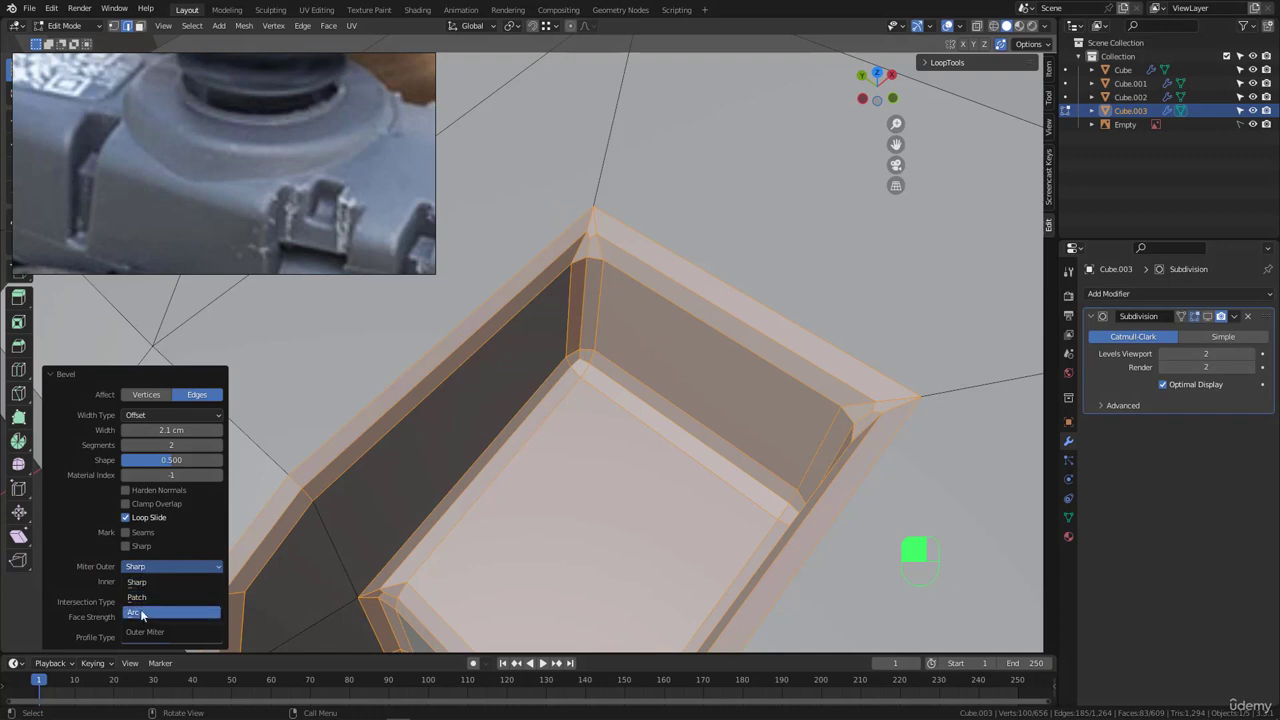
{"action": "left_click", "coordinate": [134, 612]}
{"action": "scroll", "coordinate": [599, 230], "scroll_direction": "down", "scroll_amount": 5}
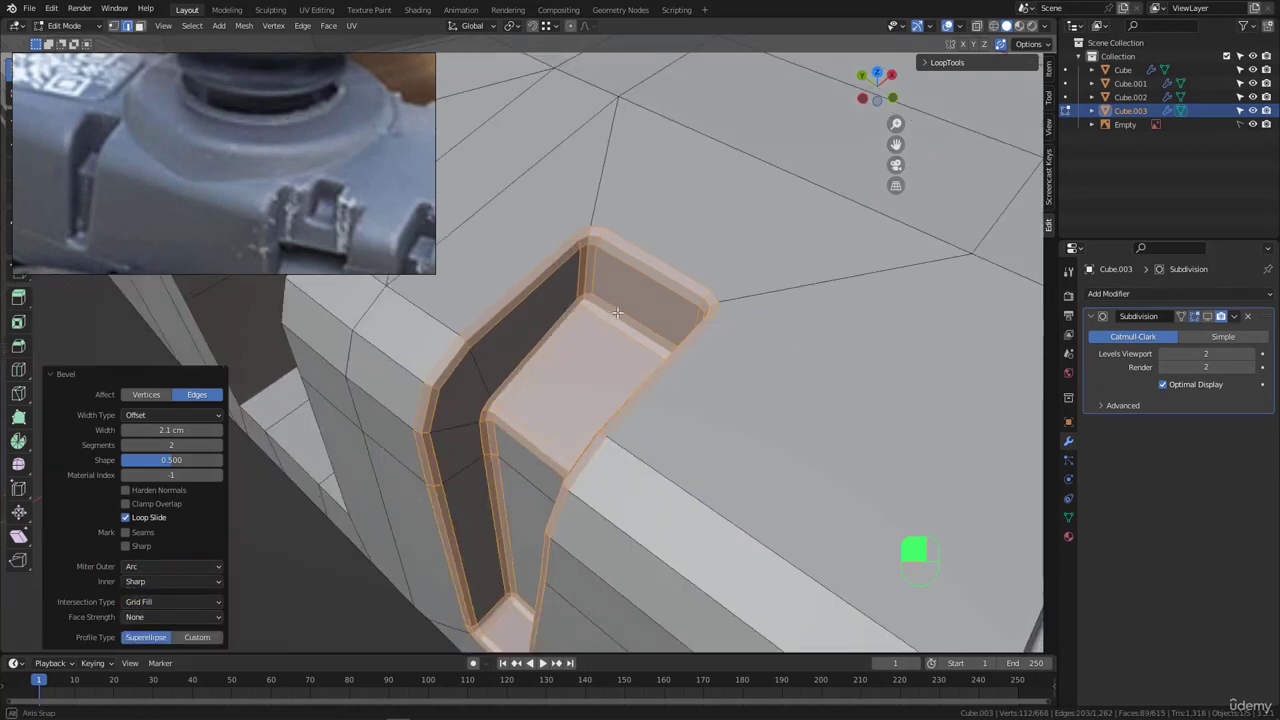
- Connect the ledge-corner vertices to the matching rim-bend vertices with new edges across the slot's side walls
{"action": "middle_click_drag", "start_coordinate": [599, 340], "coordinate": [668, 331]}
{"action": "scroll", "coordinate": [590, 320], "scroll_direction": "down", "scroll_amount": 1}
{"action": "scroll", "coordinate": [644, 255], "scroll_direction": "up", "scroll_amount": 3}
{"action": "scroll", "coordinate": [660, 238], "scroll_direction": "down", "scroll_amount": 3}
{"action": "key", "text": "1"}
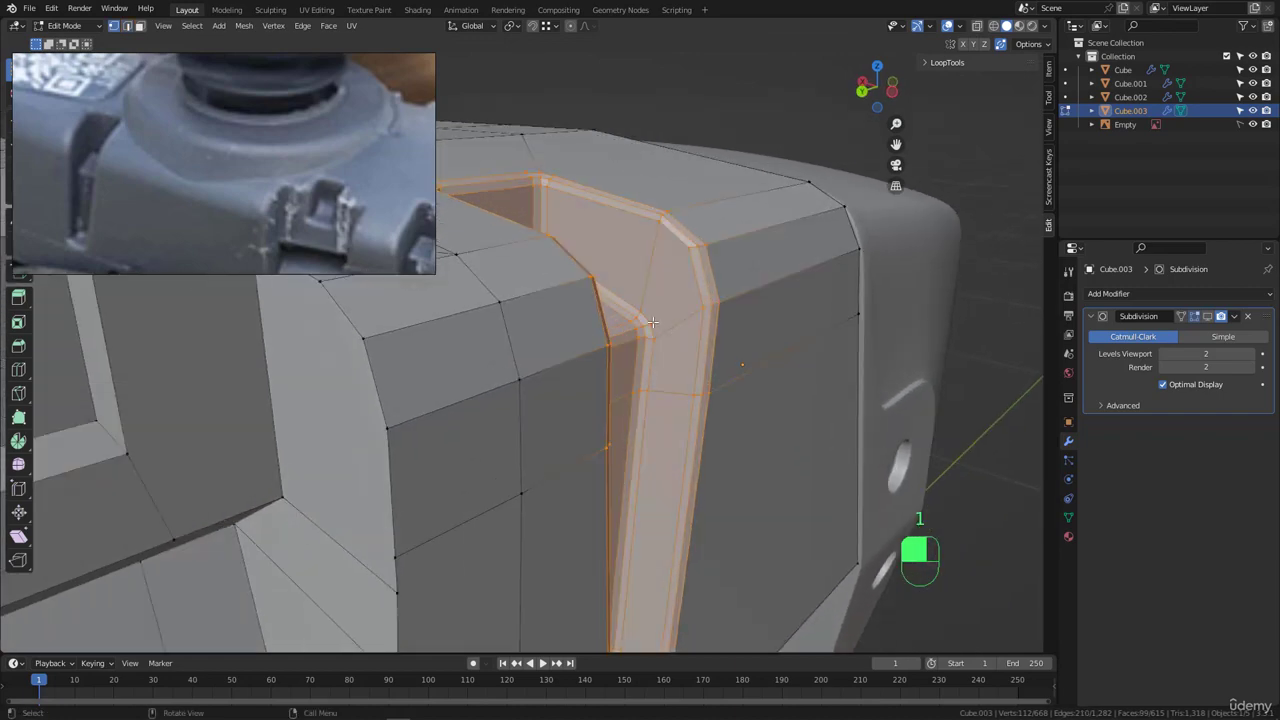
{"action": "left_click", "coordinate": [653, 324]}
{"action": "scroll", "coordinate": [679, 279], "scroll_direction": "up", "scroll_amount": 3}
{"action": "left_click", "coordinate": [697, 232], "text": "shift"}
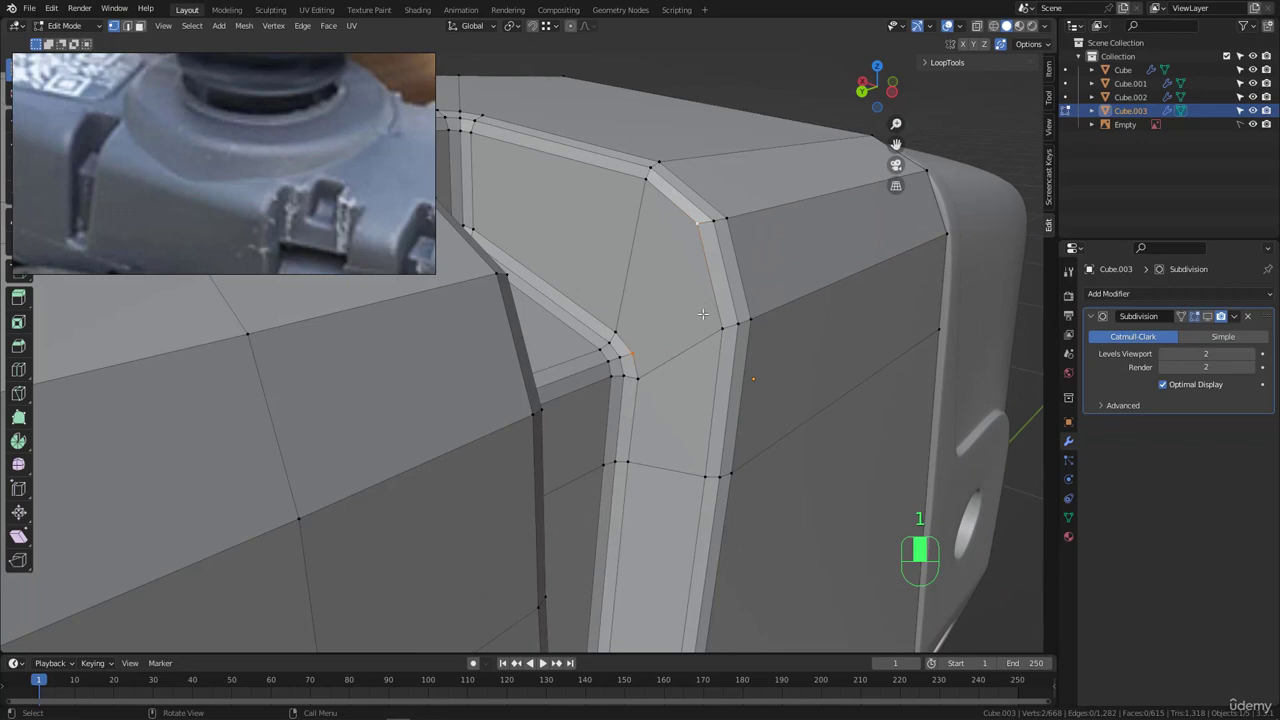
{"action": "middle_click_drag", "start_coordinate": [703, 314], "coordinate": [660, 175]}
{"action": "left_click", "coordinate": [673, 371]}
{"action": "left_click", "coordinate": [652, 304], "text": "shift"}
{"action": "key", "text": "j"}
- Add two loop cuts to the body's lower edge beneath the slot and connect the new vertices to the slot's lower-end corners
{"action": "scroll", "coordinate": [668, 341], "scroll_direction": "down", "scroll_amount": 3}
{"action": "middle_click_drag", "start_coordinate": [660, 595], "coordinate": [686, 430]}
{"action": "key", "text": "ctrl+r"}
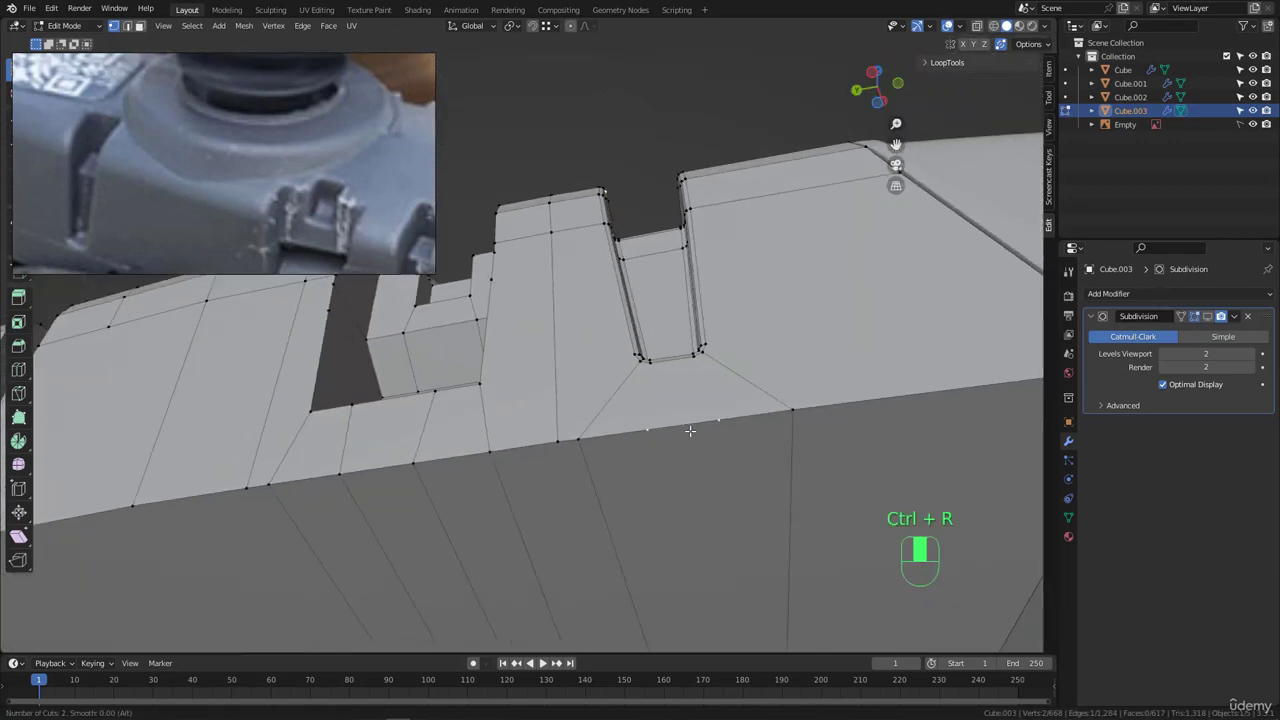
{"action": "left_click", "coordinate": [690, 430]}
{"action": "right_click", "coordinate": [690, 430]}
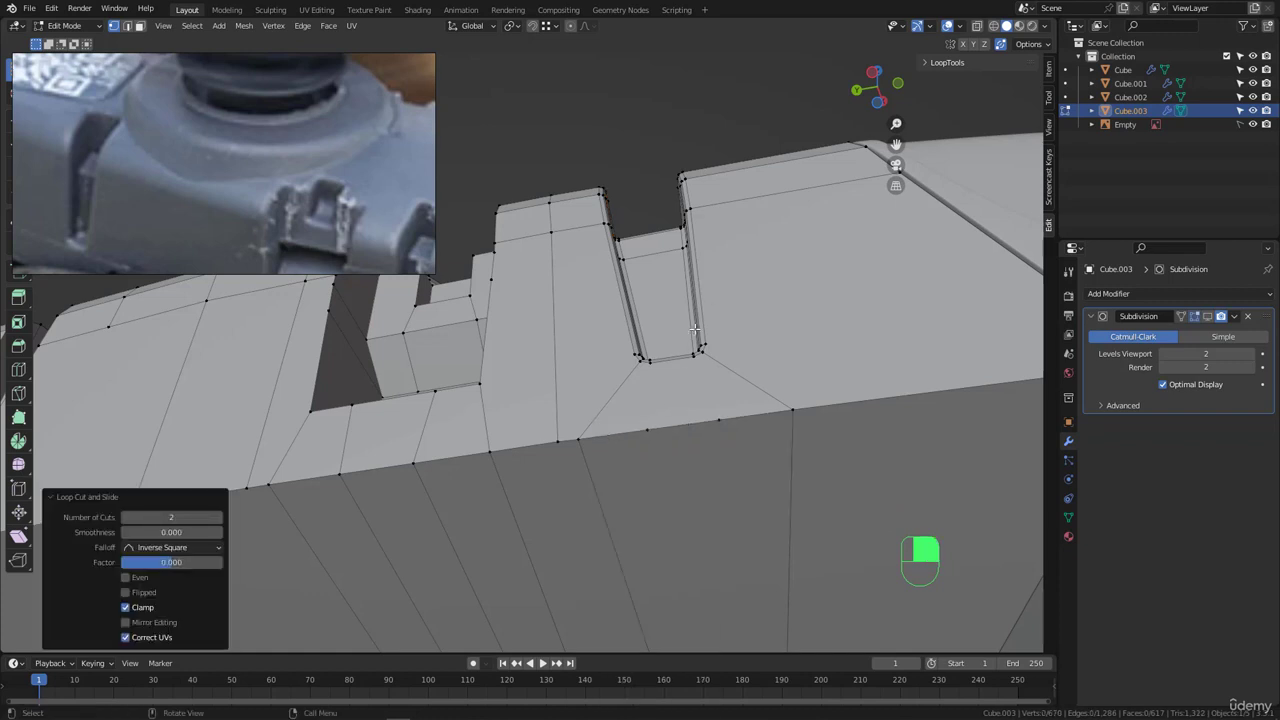
{"action": "left_click", "coordinate": [645, 432], "text": "shift"}
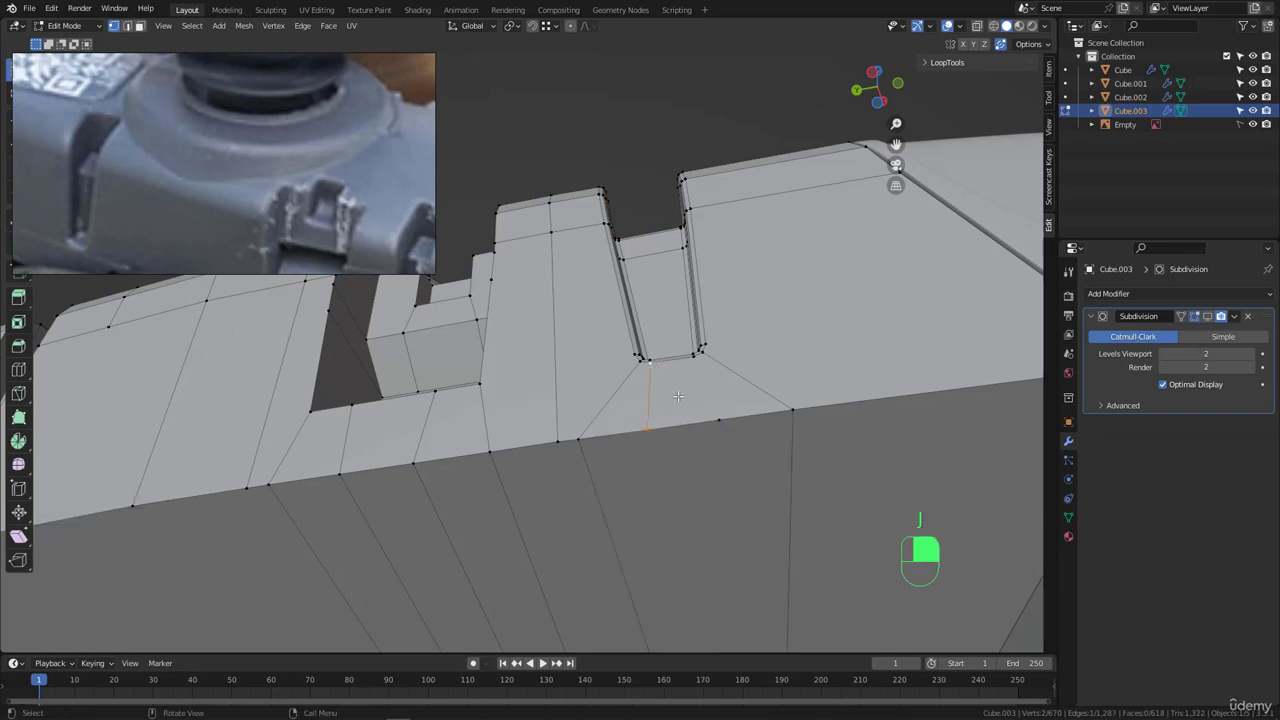
{"action": "left_click", "coordinate": [719, 418]}
{"action": "left_click", "coordinate": [702, 364], "text": "shift"}
- Slide the stray vertex along the far edge of the body's underside onto its neighbouring vertex
{"action": "middle_click_drag", "start_coordinate": [712, 384], "coordinate": [670, 476]}
{"action": "scroll", "coordinate": [655, 557], "scroll_direction": "up", "scroll_amount": 2}
{"action": "middle_click_drag", "start_coordinate": [660, 555], "coordinate": [459, 527]}
{"action": "key", "text": "g"}
{"action": "key", "text": "g"}
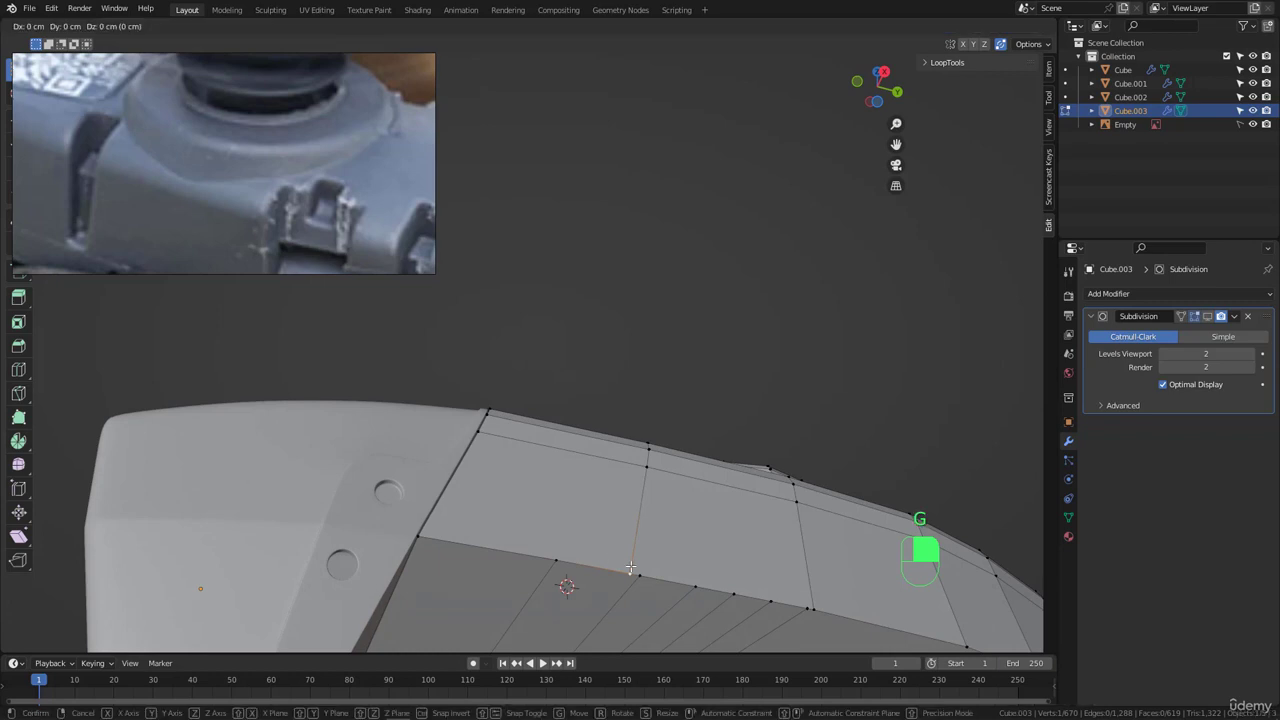
{"action": "left_click", "coordinate": [640, 540]}
- Knife two edges across the body's underside from the new vertices beneath the slot to the opposite edge
{"action": "middle_click_drag", "start_coordinate": [640, 540], "coordinate": [830, 433]}
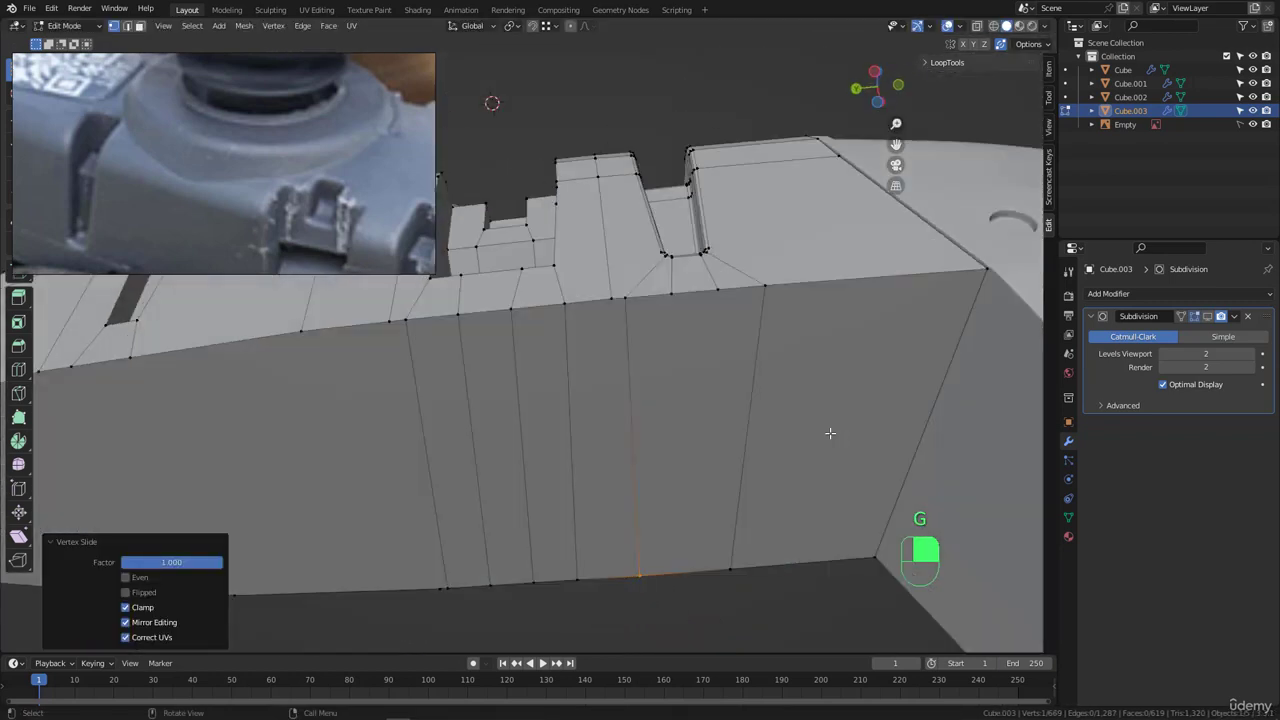
{"action": "key", "text": "ctrl+r"}
{"action": "right_click", "coordinate": [690, 298]}
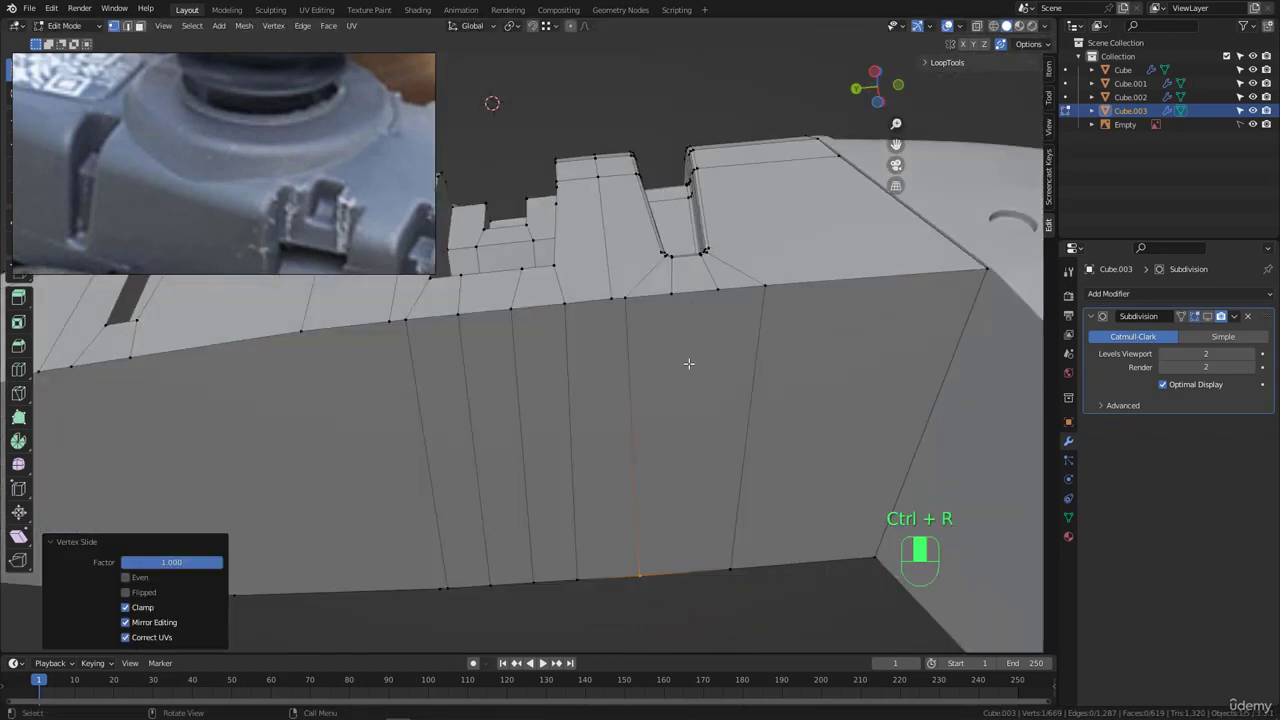
{"action": "middle_click_drag", "start_coordinate": [708, 347], "coordinate": [637, 439], "text": "shift"}
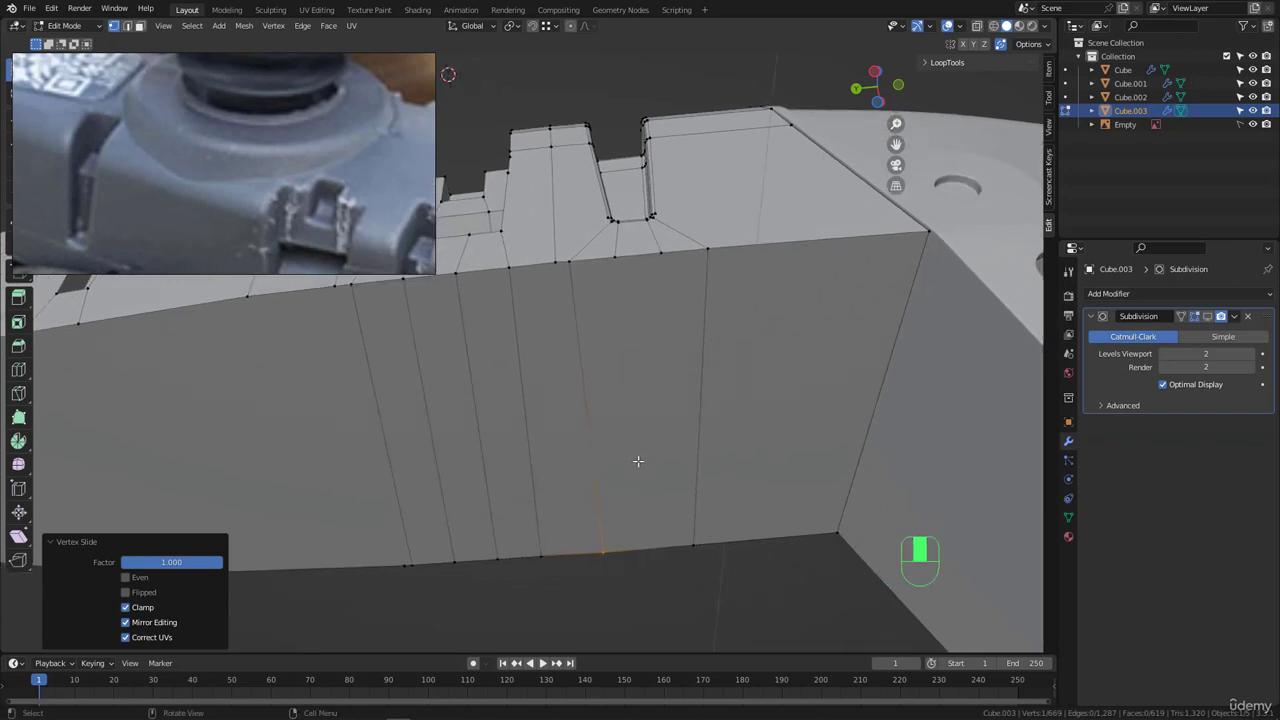
{"action": "key", "text": "k"}
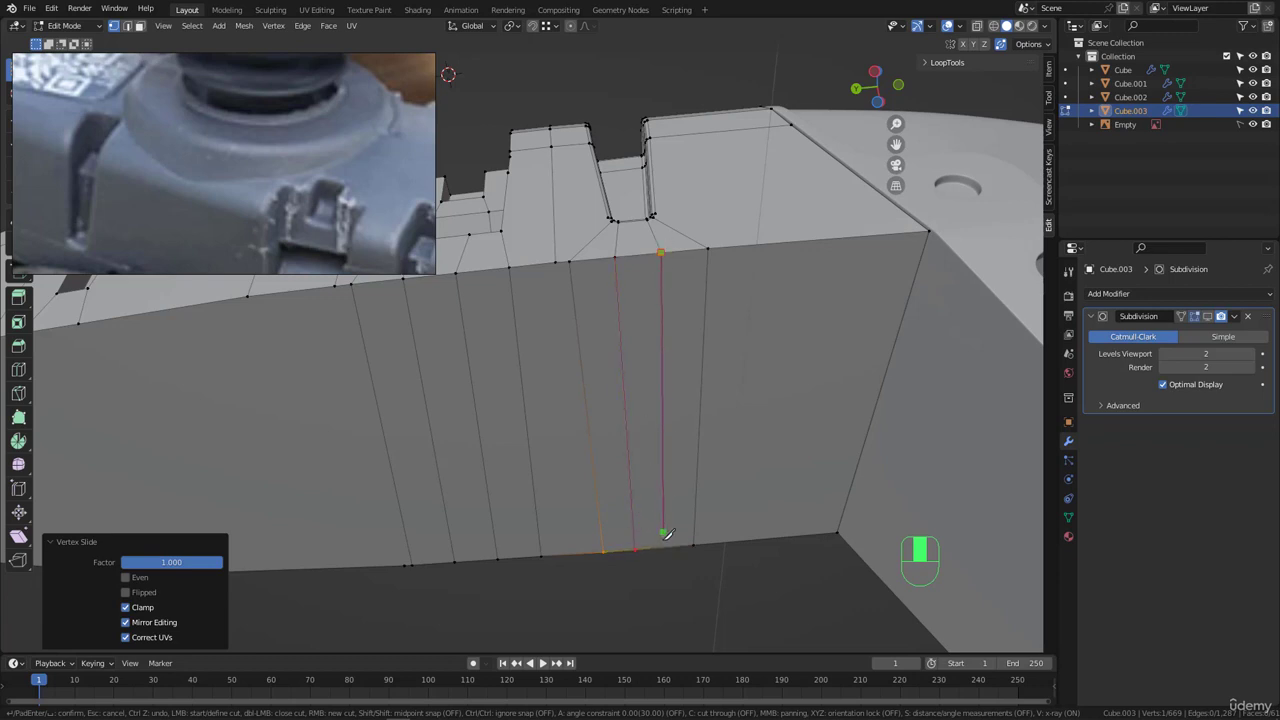
{"action": "key", "text": "ctrl"}
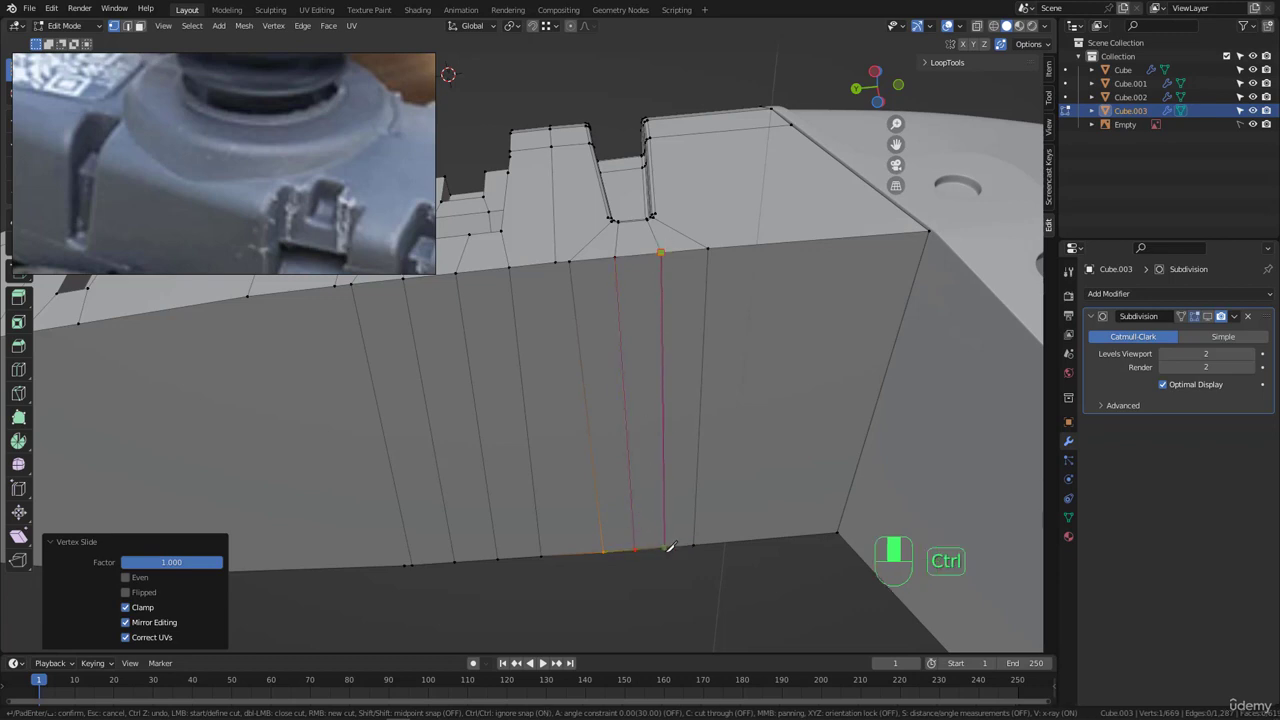
{"action": "left_click", "coordinate": [668, 548]}
{"action": "key", "text": "Return"}
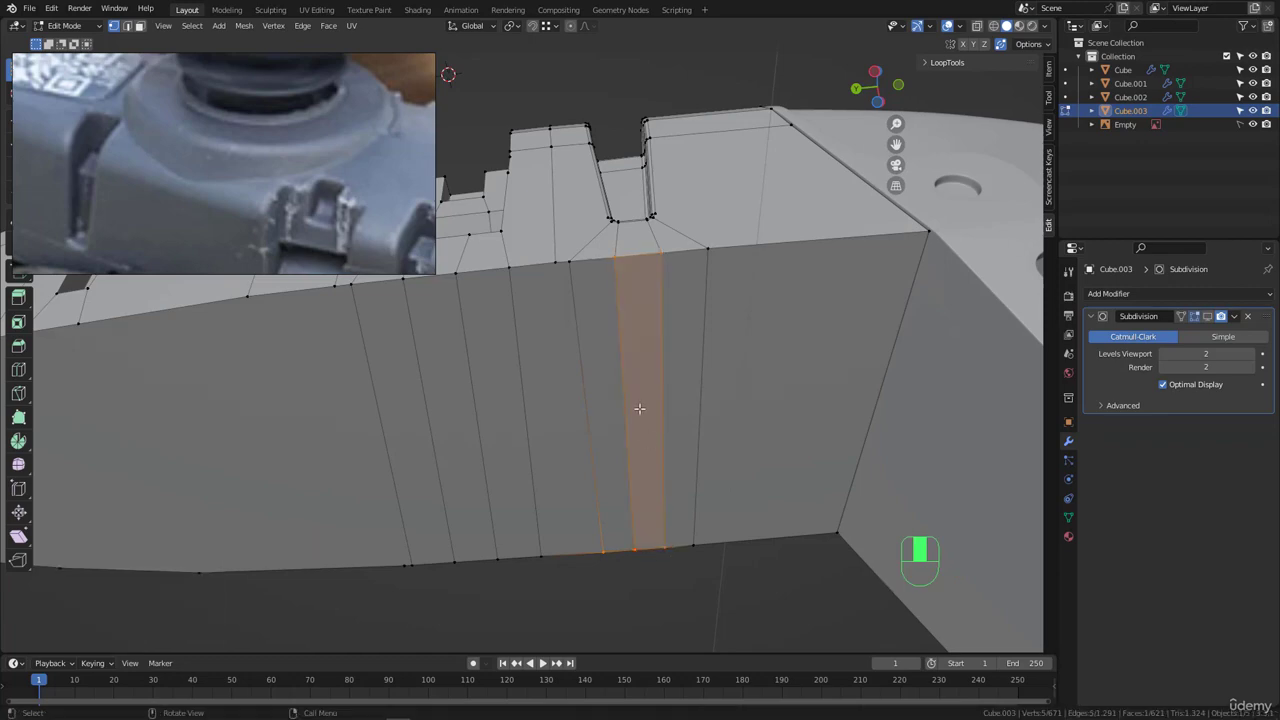
- Add two loop cuts to the top surface behind the slot and connect them to the slot's upper rim corners
{"action": "middle_click_drag", "start_coordinate": [649, 388], "coordinate": [660, 283]}
{"action": "key", "text": "ctrl+r"}
{"action": "scroll", "coordinate": [657, 269], "scroll_direction": "up", "scroll_amount": 1}
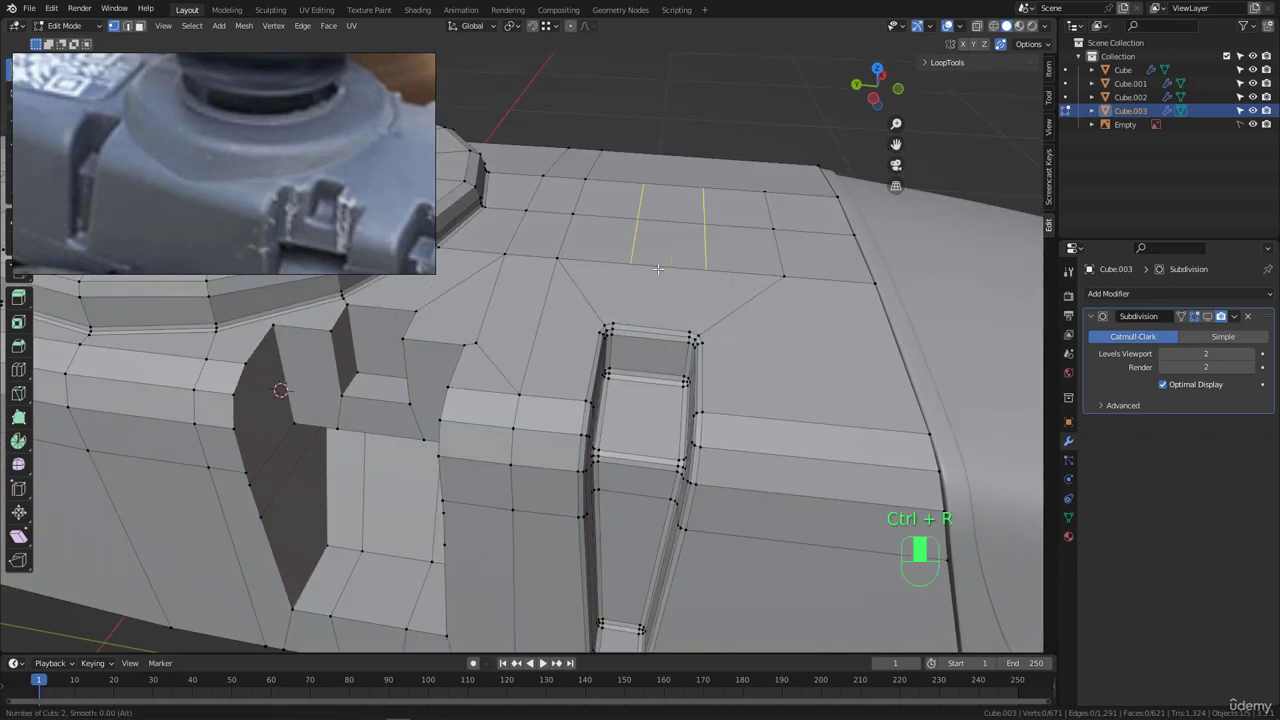
{"action": "left_click", "coordinate": [657, 269]}
{"action": "right_click", "coordinate": [634, 308]}
{"action": "left_click", "coordinate": [617, 319]}
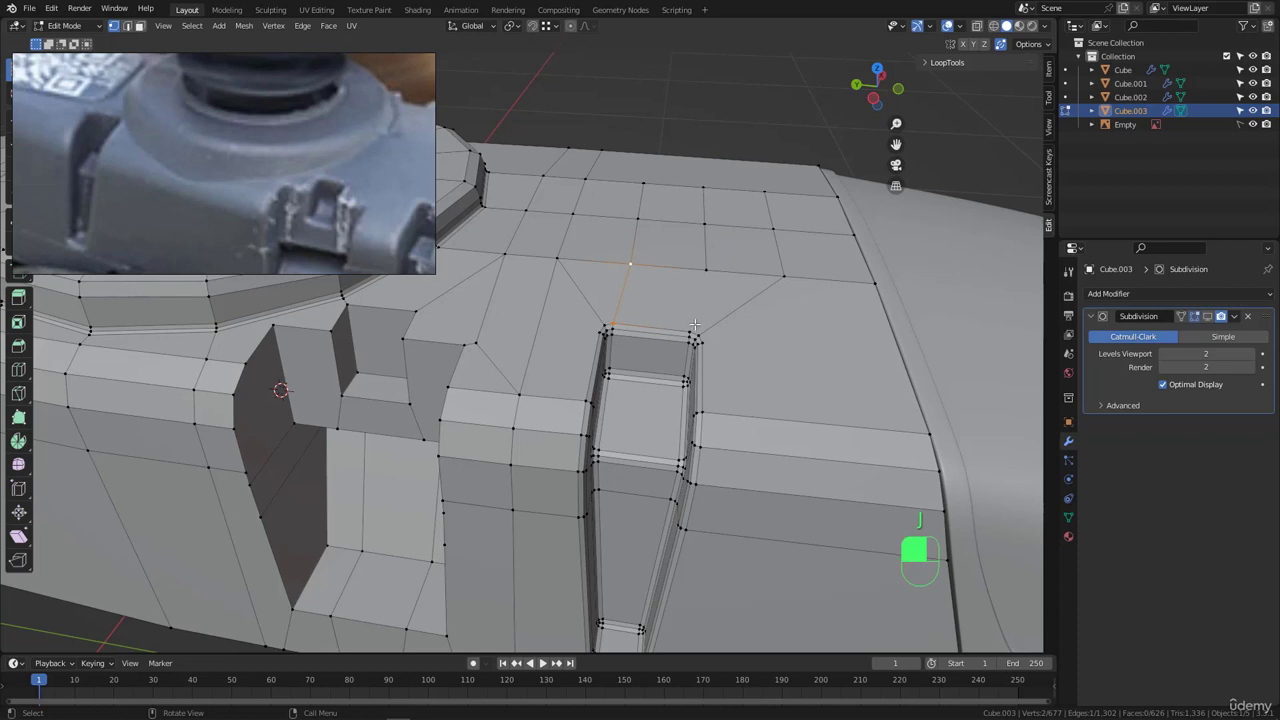
{"action": "left_click", "coordinate": [705, 272]}
- Examine the faces around the slot's upper end and mark them with on-screen annotations
{"action": "scroll", "coordinate": [705, 289], "scroll_direction": "up", "scroll_amount": 2}
{"action": "middle_click_drag", "start_coordinate": [556, 306], "coordinate": [609, 335]}
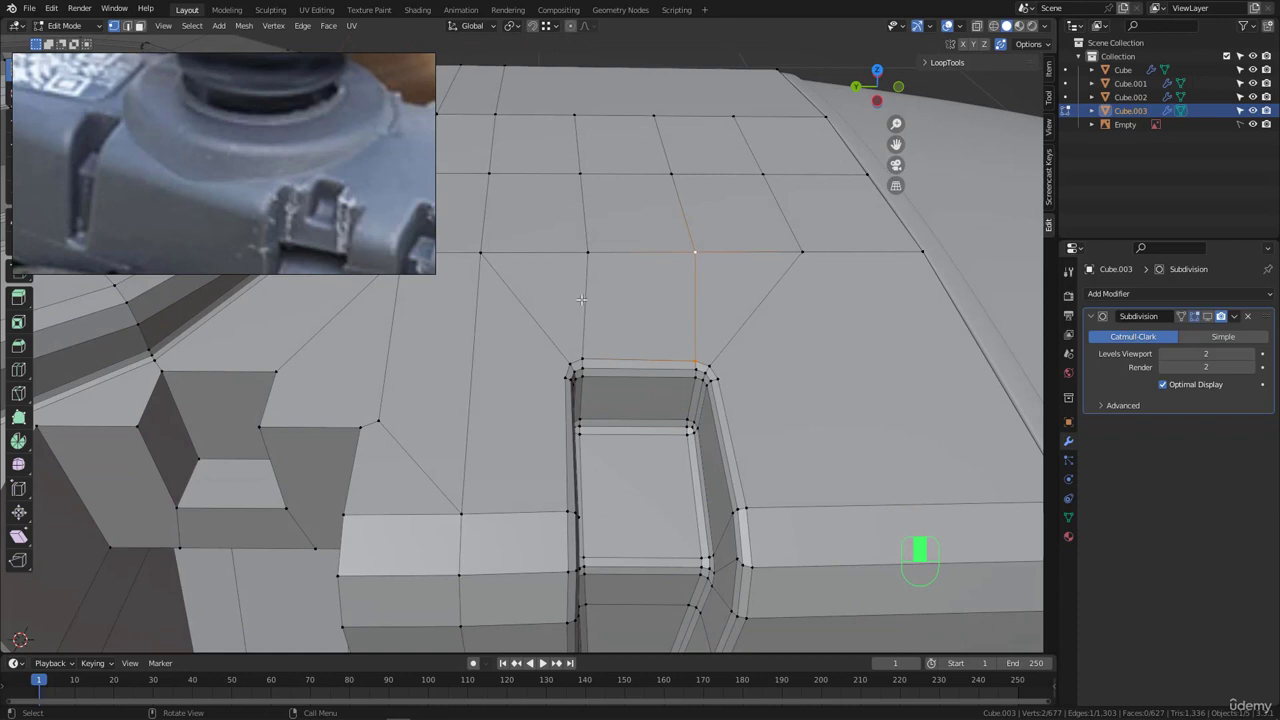
{"action": "key", "text": "ctrl+alt+g"}
{"action": "left_click_drag", "start_coordinate": [537, 275], "coordinate": [580, 268]}
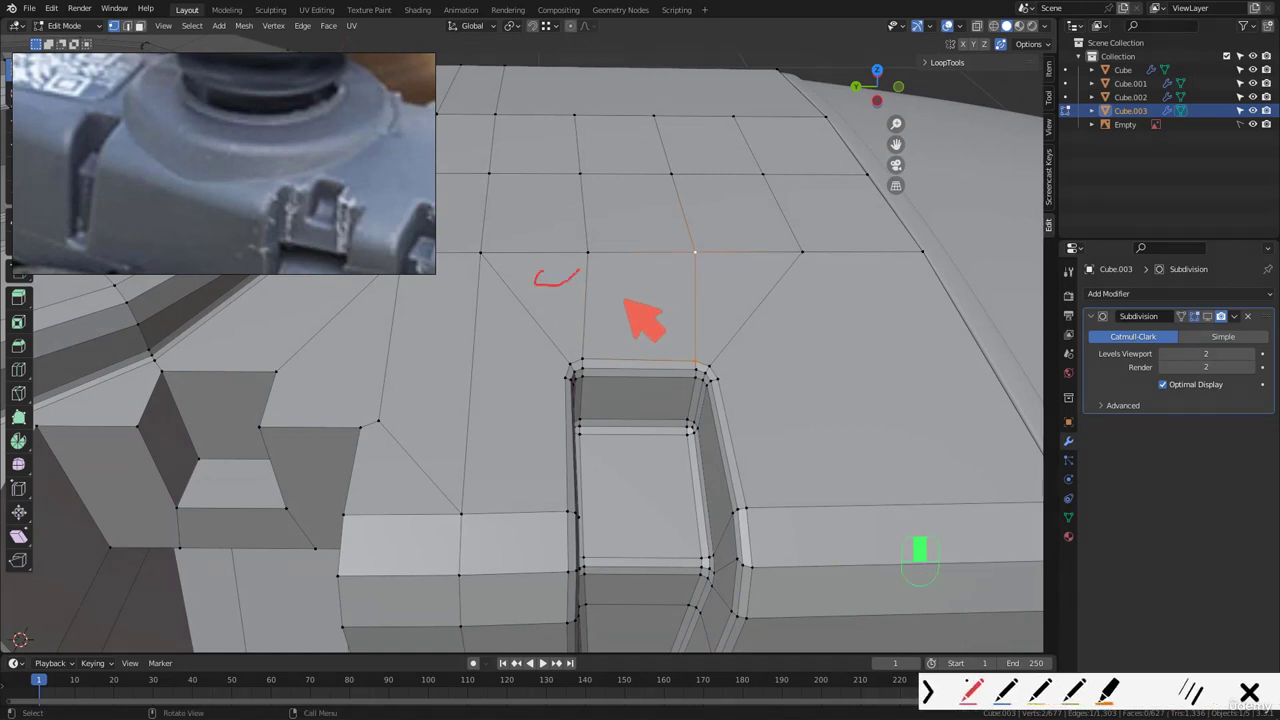
{"action": "left_click_drag", "start_coordinate": [641, 300], "coordinate": [746, 280]}
{"action": "key", "text": "Escape"}
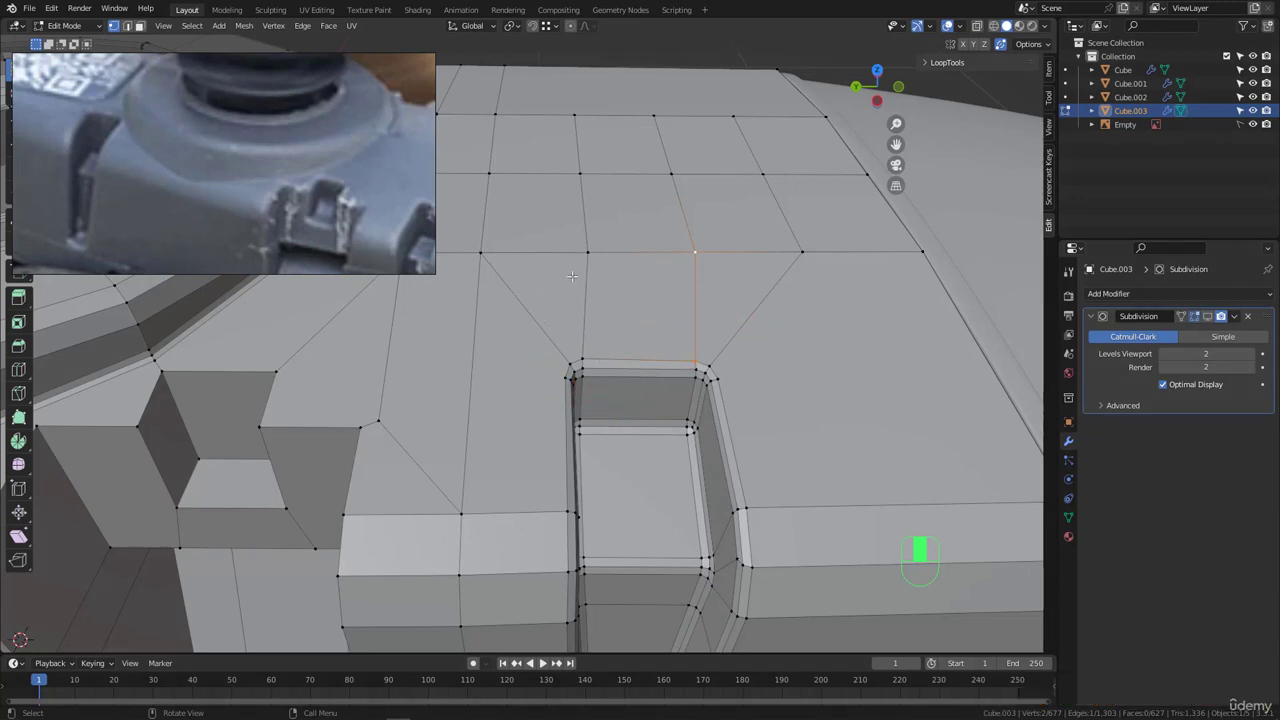
- Mark the face between the slot and the neighbouring recess with a cross and inspect its surrounding edges up close
{"action": "middle_click_drag", "start_coordinate": [709, 335], "coordinate": [593, 362]}
{"action": "key", "text": "ctrl+alt+g"}
{"action": "mouse_move", "coordinate": [611, 327]}
{"action": "left_mouse_down"}
{"action": "mouse_move", "coordinate": [588, 348]}
{"action": "mouse_move", "coordinate": [609, 354]}
{"action": "left_mouse_up"}
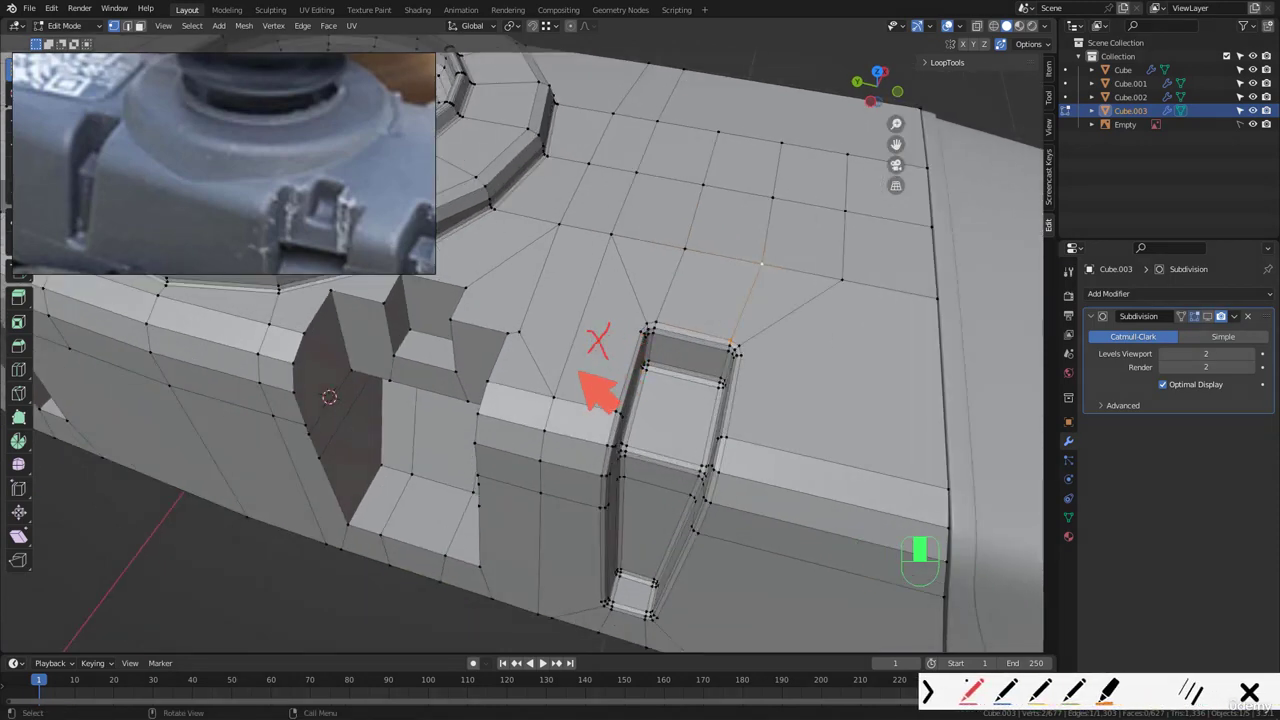
{"action": "key", "text": "Escape"}
{"action": "scroll", "coordinate": [648, 332], "scroll_direction": "up", "scroll_amount": 2}
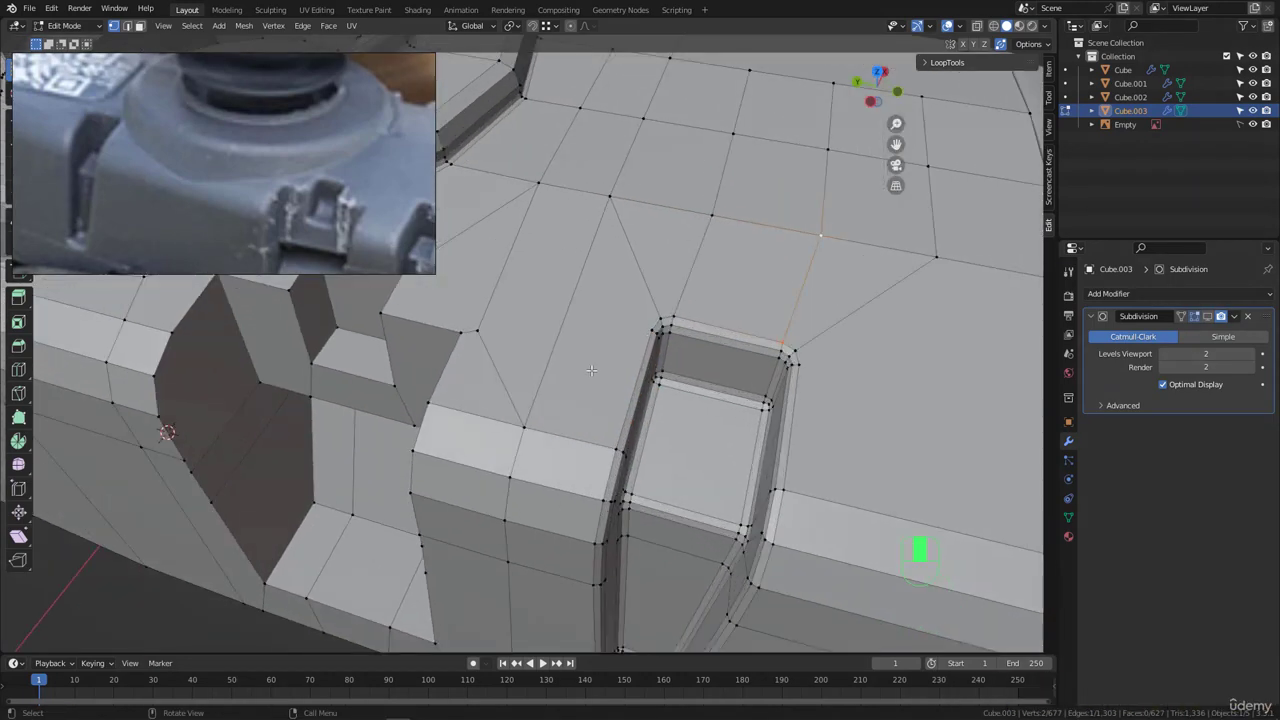
{"action": "middle_click_drag", "start_coordinate": [591, 370], "coordinate": [714, 400]}
{"action": "scroll", "coordinate": [720, 390], "scroll_direction": "up", "scroll_amount": 3}
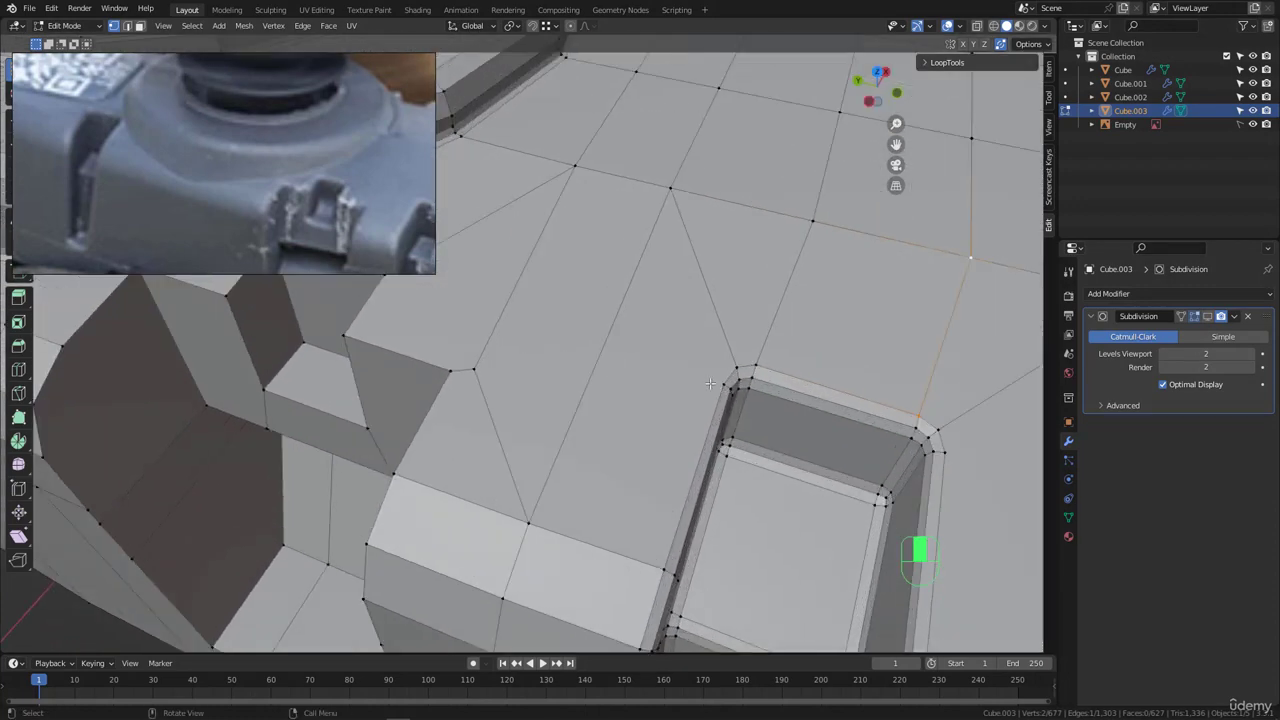
{"action": "scroll", "coordinate": [672, 366], "scroll_direction": "down", "scroll_amount": 4}
{"action": "mouse_move", "coordinate": [658, 376]}
{"action": "middle_mouse_down"}
{"action": "mouse_move", "coordinate": [686, 362]}
{"action": "mouse_move", "coordinate": [658, 387]}
{"action": "middle_mouse_up"}
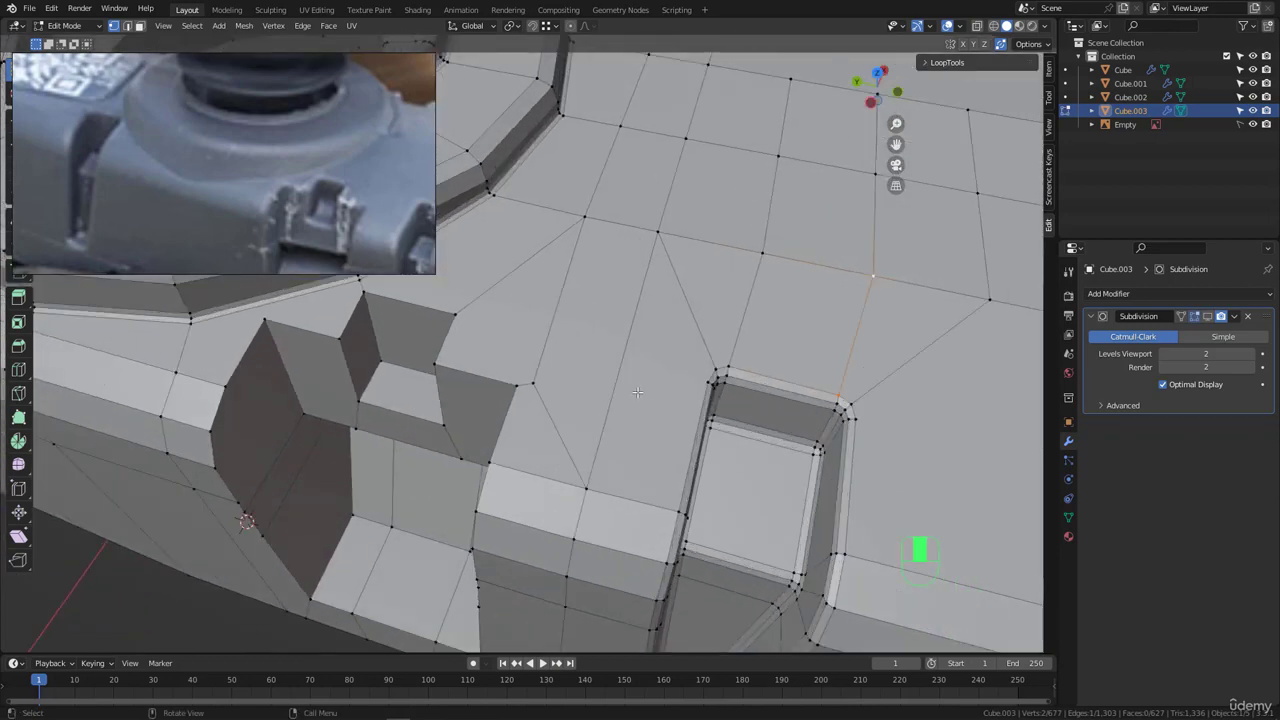
- Knife a cut from the vertex beside the recess corner across the top faces to the slot's upper rim corner
{"action": "key", "text": "k"}
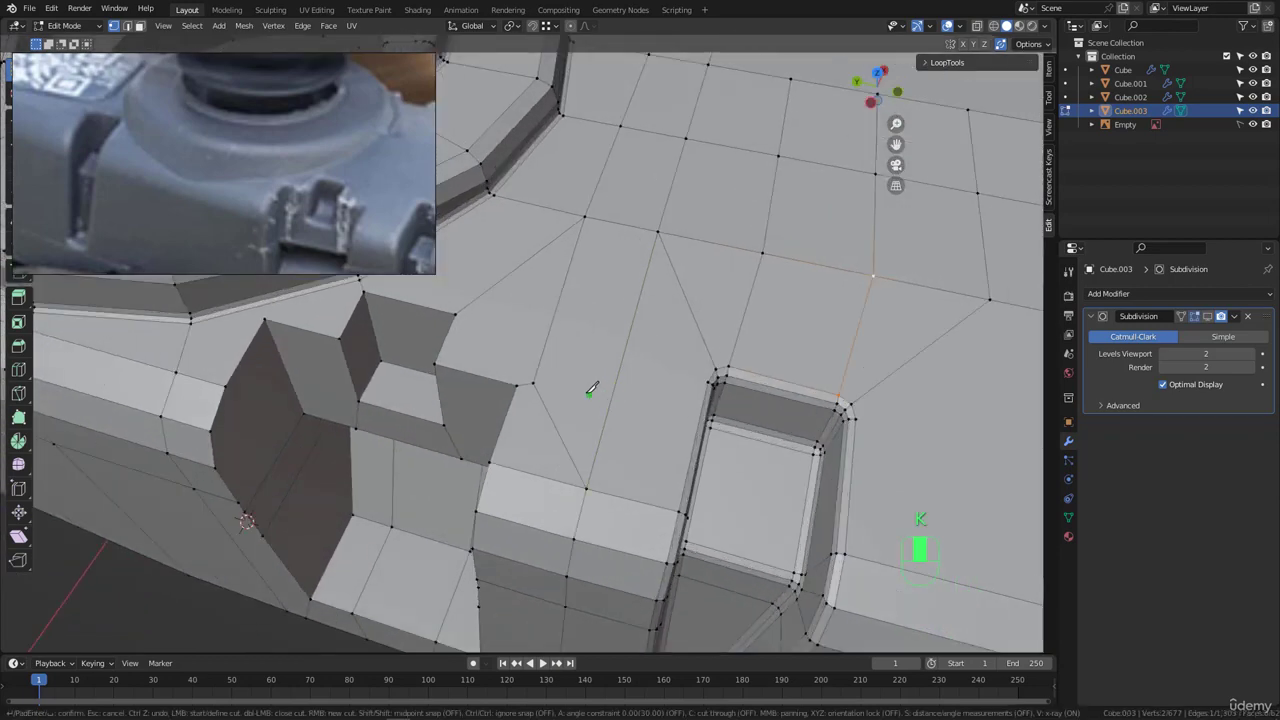
{"action": "left_click", "coordinate": [709, 381]}
{"action": "key", "text": "Return"}
- Dissolve the diagonal edge below the new cut and slide the leftover vertex onto the adjacent recess corner
{"action": "scroll", "coordinate": [640, 398], "scroll_direction": "down", "scroll_amount": 3}
{"action": "middle_click_drag", "start_coordinate": [612, 408], "coordinate": [628, 402]}
{"action": "scroll", "coordinate": [628, 402], "scroll_direction": "up", "scroll_amount": 3}
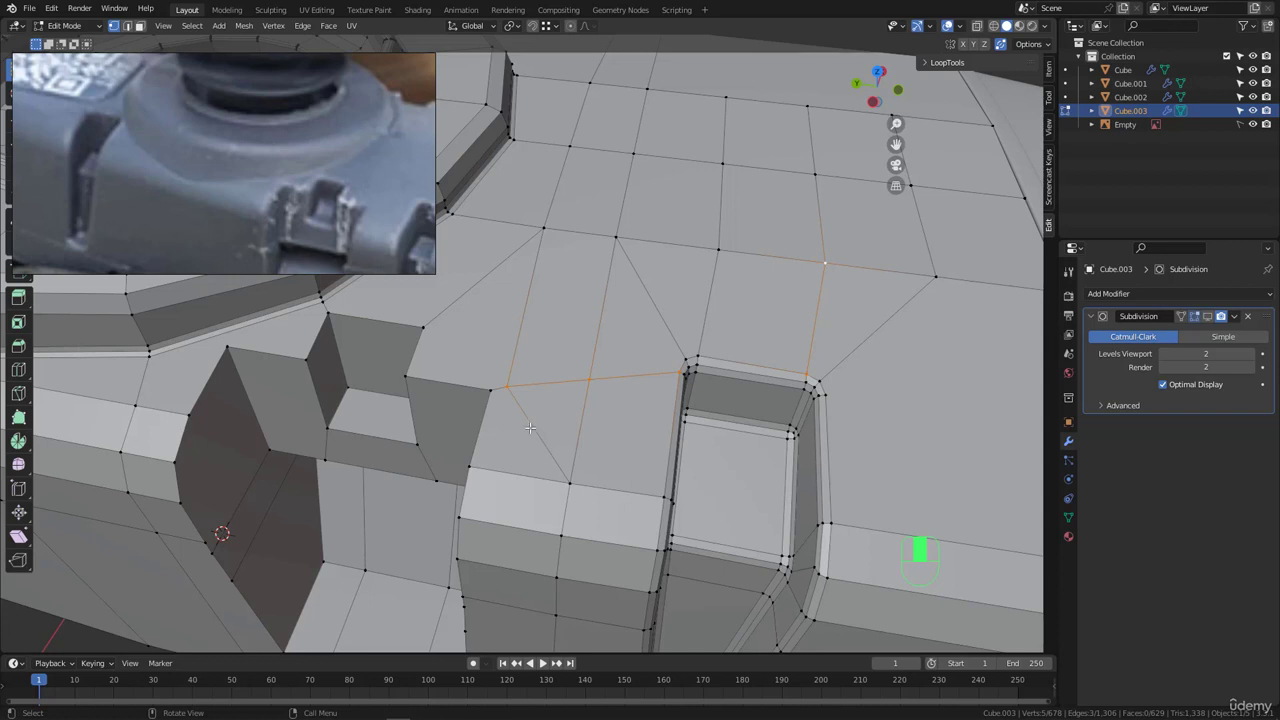
{"action": "key", "text": "2"}
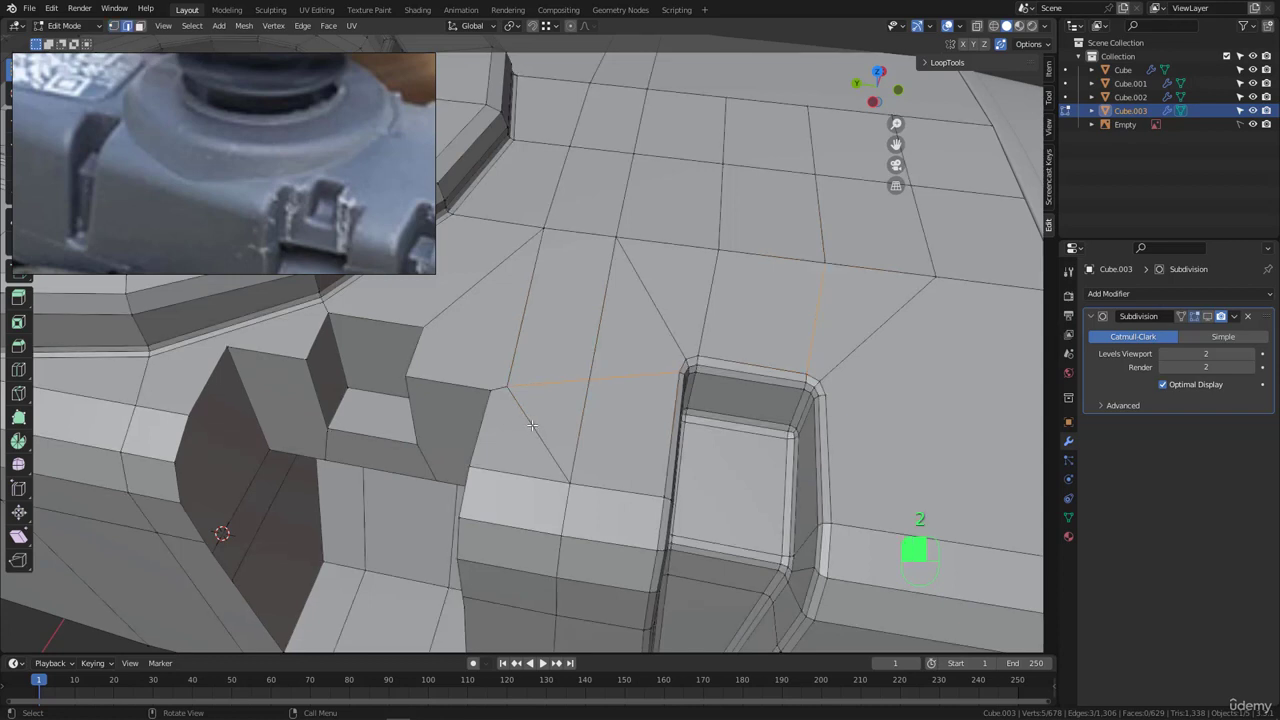
{"action": "key", "text": "ctrl+x"}
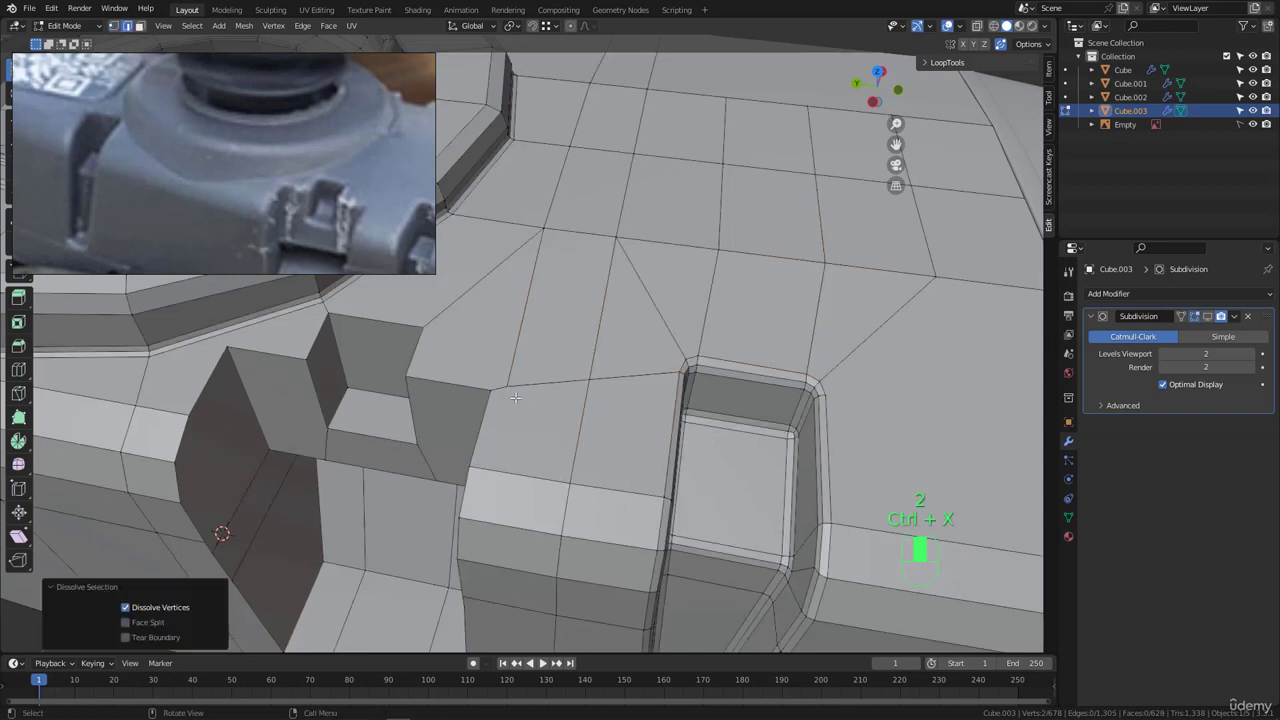
{"action": "key", "text": "1"}
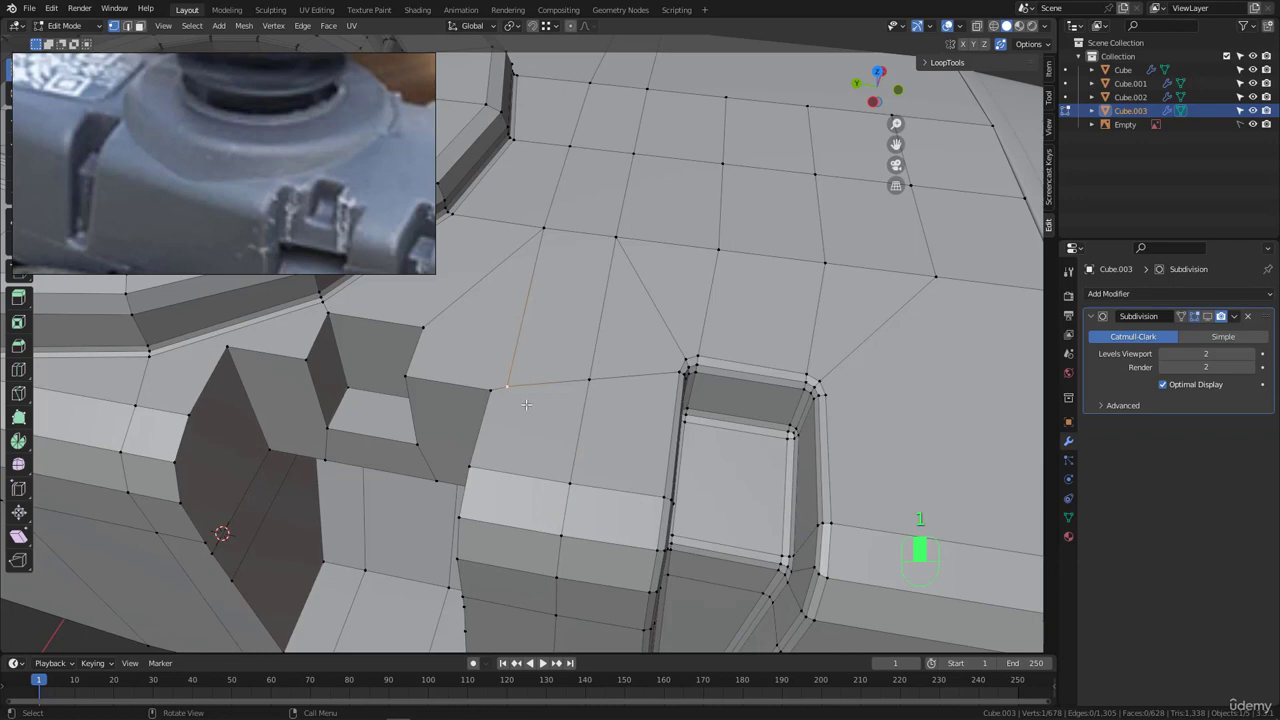
{"action": "key", "text": "g"}
{"action": "key", "text": "g"}
{"action": "left_click", "coordinate": [471, 412]}
- Preview the body with viewport subdivision in Object Mode to inspect the slot's edges, and turn the subdivision display back off
{"action": "scroll", "coordinate": [523, 400], "scroll_direction": "down", "scroll_amount": 2}
{"action": "mouse_move", "coordinate": [523, 400]}
{"action": "middle_mouse_down"}
{"action": "mouse_move", "coordinate": [538, 398]}
{"action": "mouse_move", "coordinate": [526, 390]}
{"action": "middle_mouse_up"}
{"action": "scroll", "coordinate": [532, 393], "scroll_direction": "down", "scroll_amount": 2}
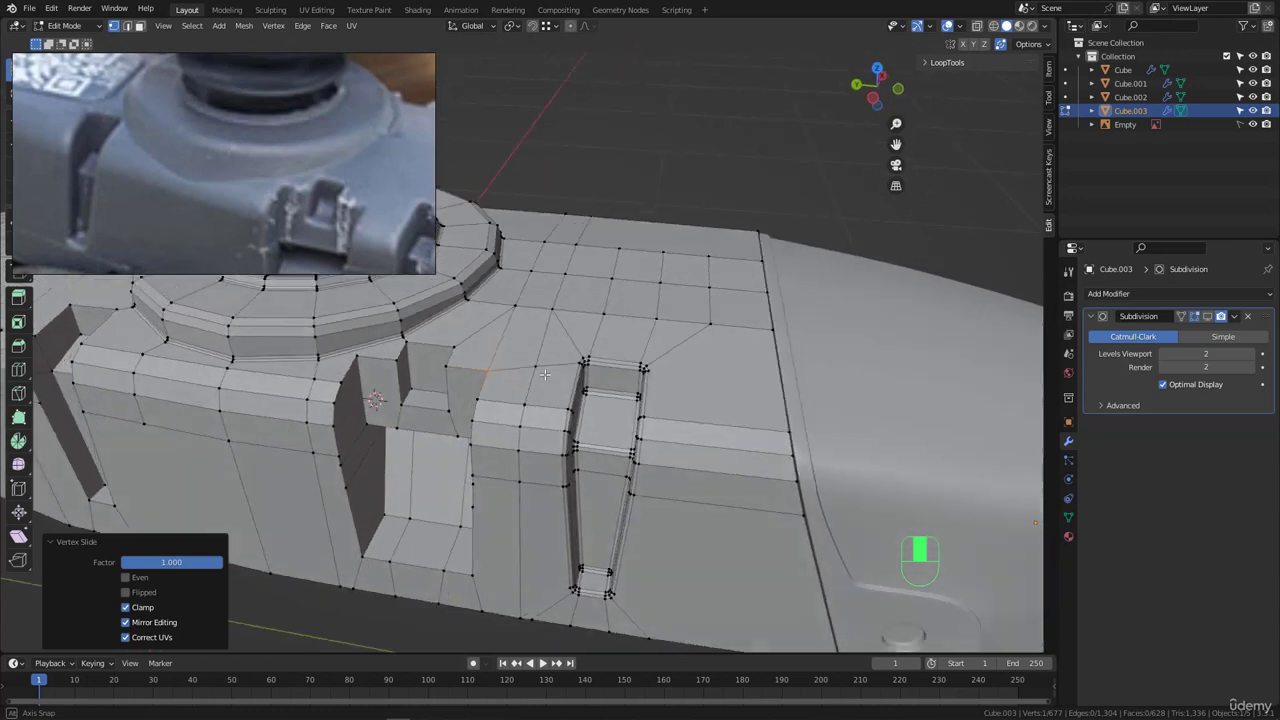
{"action": "middle_click_drag", "start_coordinate": [545, 374], "coordinate": [584, 408]}
{"action": "scroll", "coordinate": [586, 319], "scroll_direction": "up", "scroll_amount": 3}
{"action": "middle_click_drag", "start_coordinate": [586, 319], "coordinate": [736, 320]}
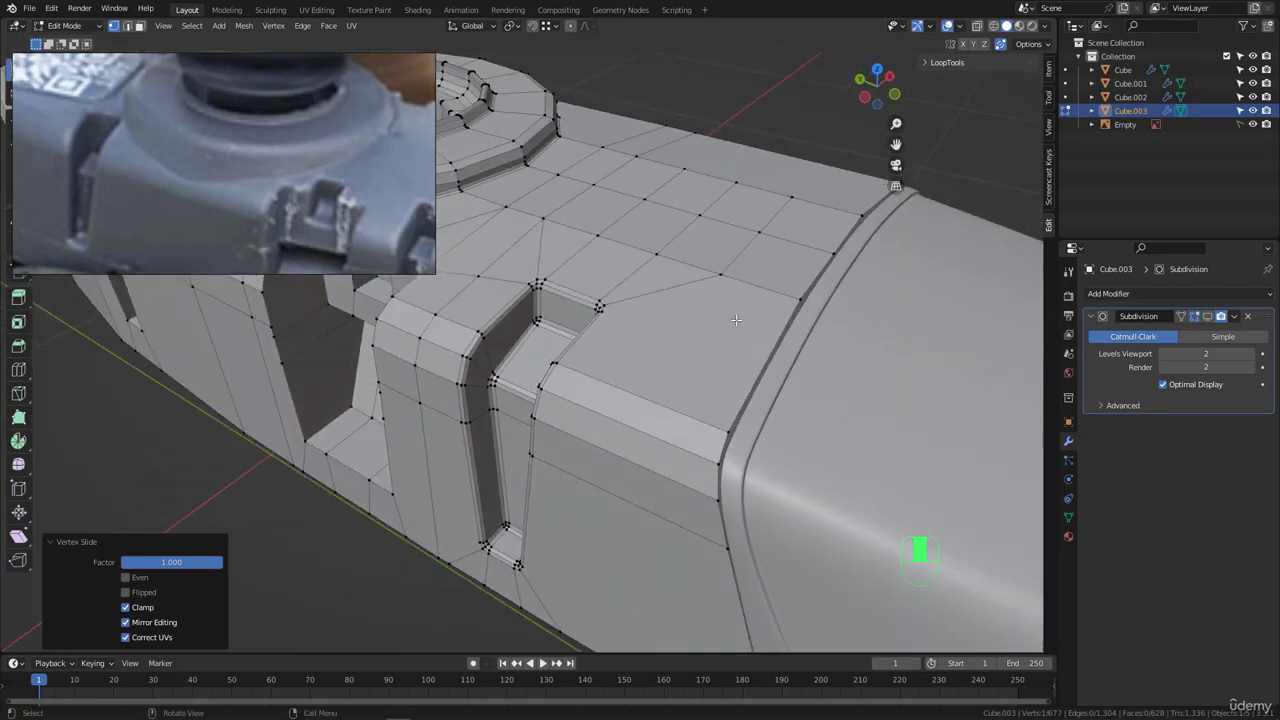
{"action": "left_click", "coordinate": [1210, 316]}
{"action": "key", "text": "Tab"}
{"action": "middle_click_drag", "start_coordinate": [724, 370], "coordinate": [590, 297]}
{"action": "scroll", "coordinate": [532, 304], "scroll_direction": "up", "scroll_amount": 3}
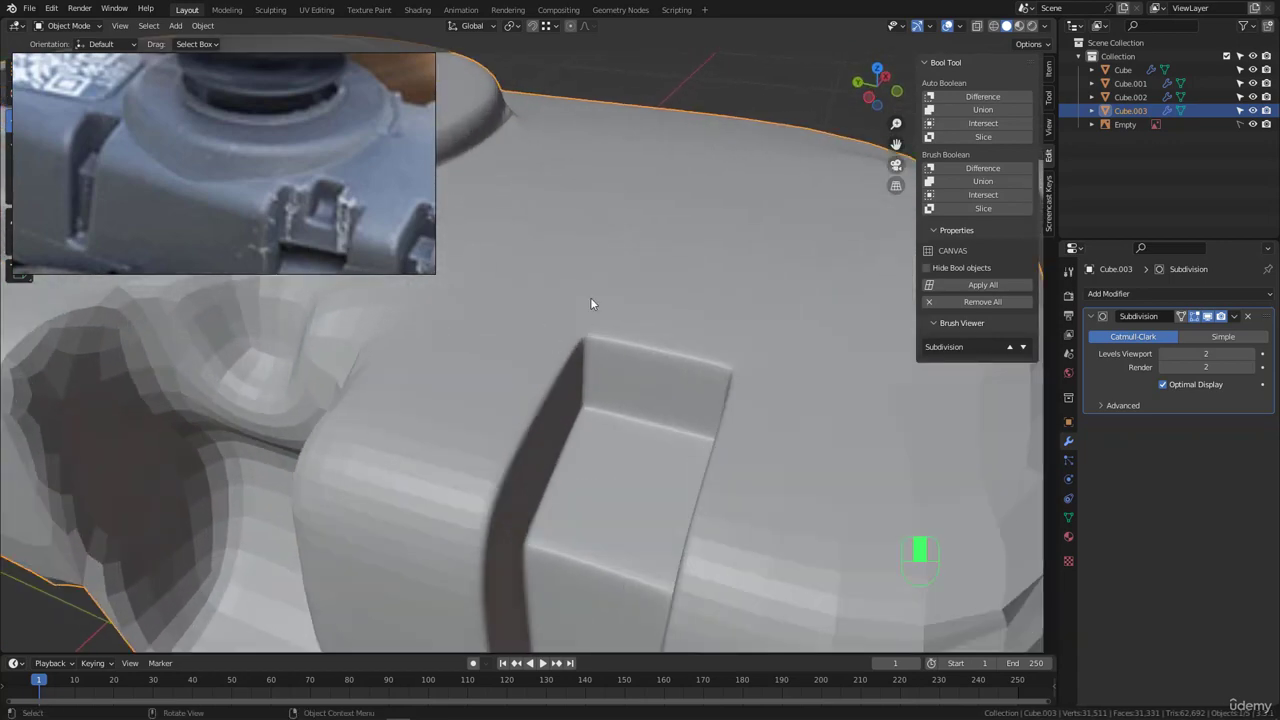
{"action": "scroll", "coordinate": [590, 297], "scroll_direction": "down", "scroll_amount": 3}
{"action": "mouse_move", "coordinate": [571, 401]}
{"action": "middle_mouse_down"}
{"action": "mouse_move", "coordinate": [537, 388]}
{"action": "mouse_move", "coordinate": [632, 411]}
{"action": "mouse_move", "coordinate": [564, 400]}
{"action": "middle_mouse_up"}
{"action": "middle_click_drag", "start_coordinate": [718, 374], "coordinate": [614, 408]}
{"action": "left_click", "coordinate": [1207, 316]}
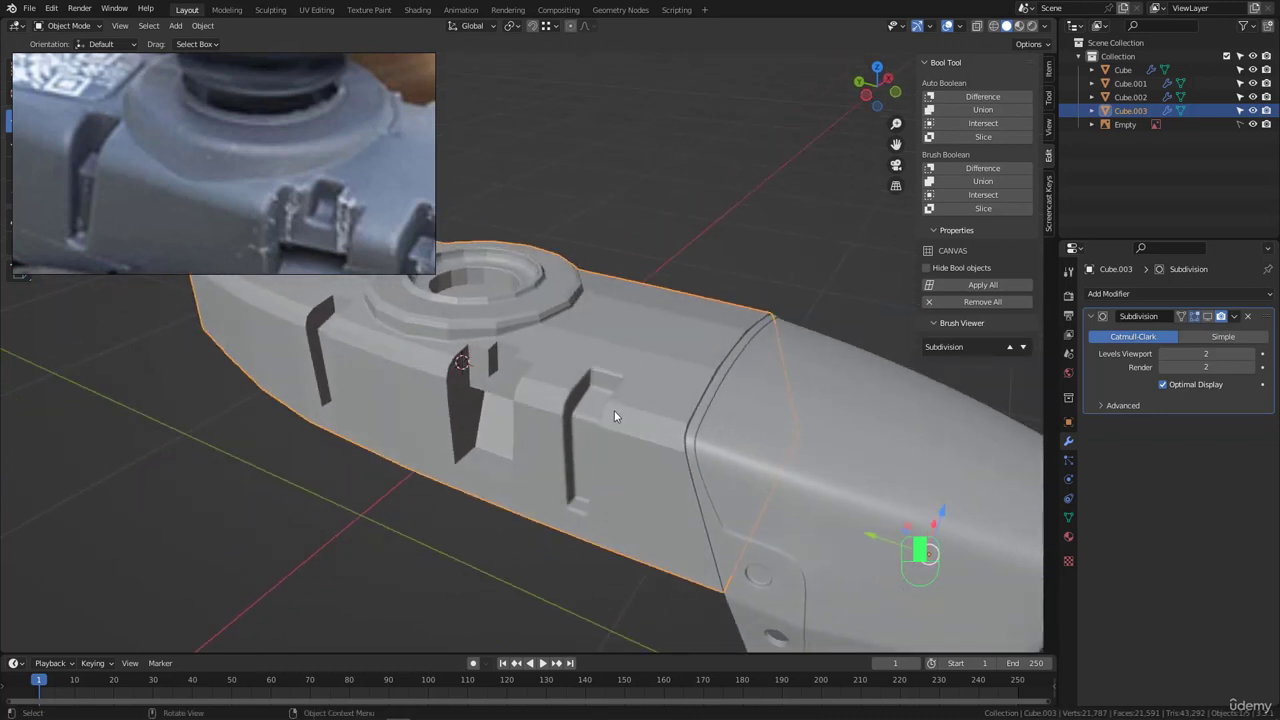